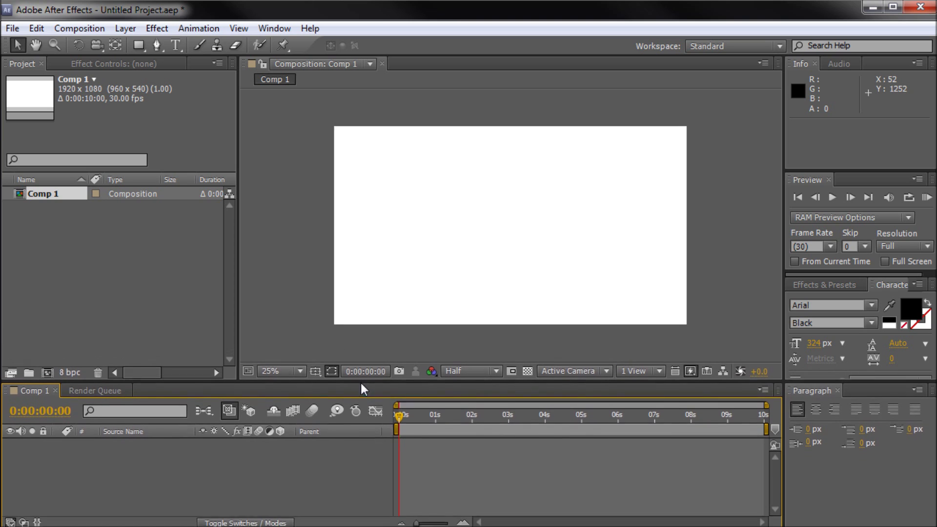
Create the text RIVER and place it across the upper part of the composition, at about position 396, 336
click(271, 380)
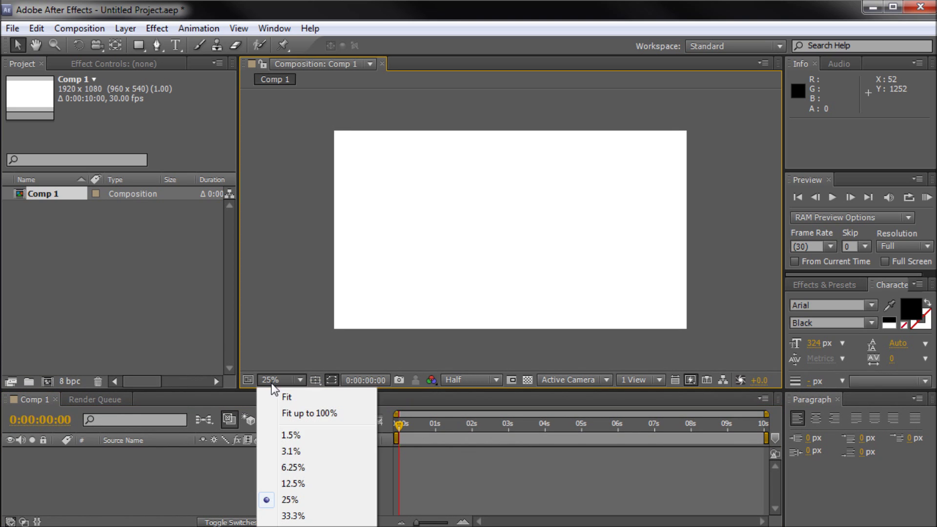
click(286, 392)
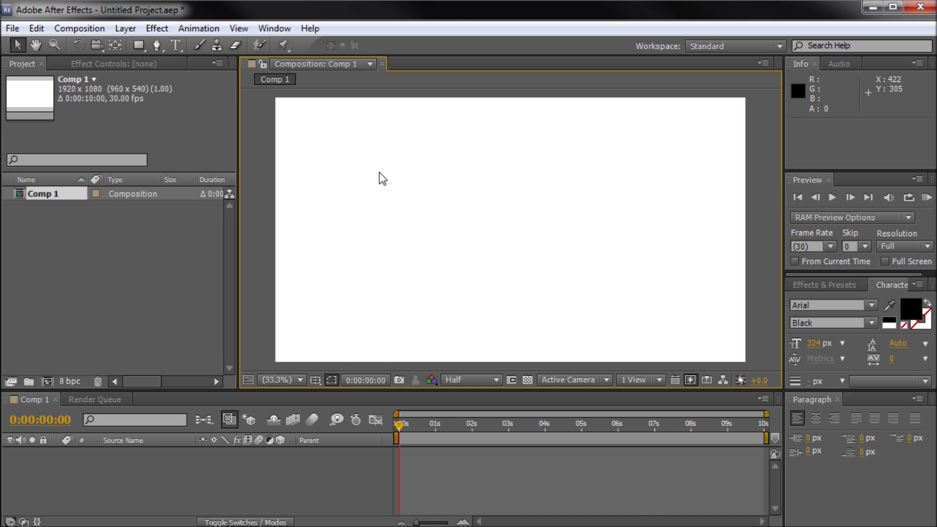
click(177, 44)
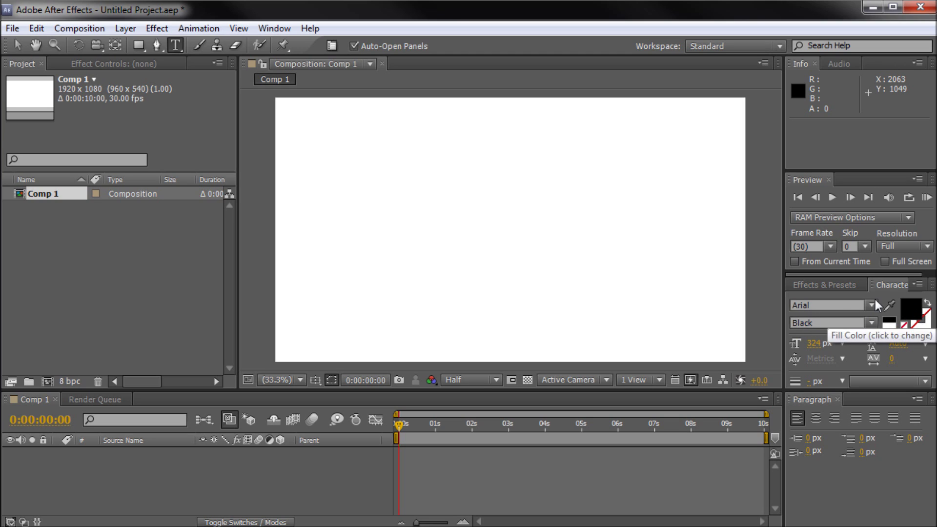
click(382, 176)
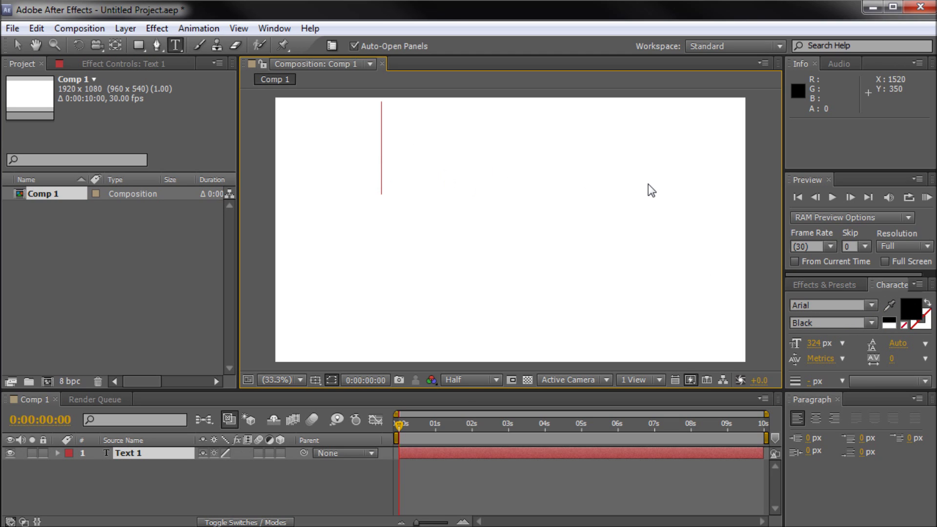
text(RIVER)
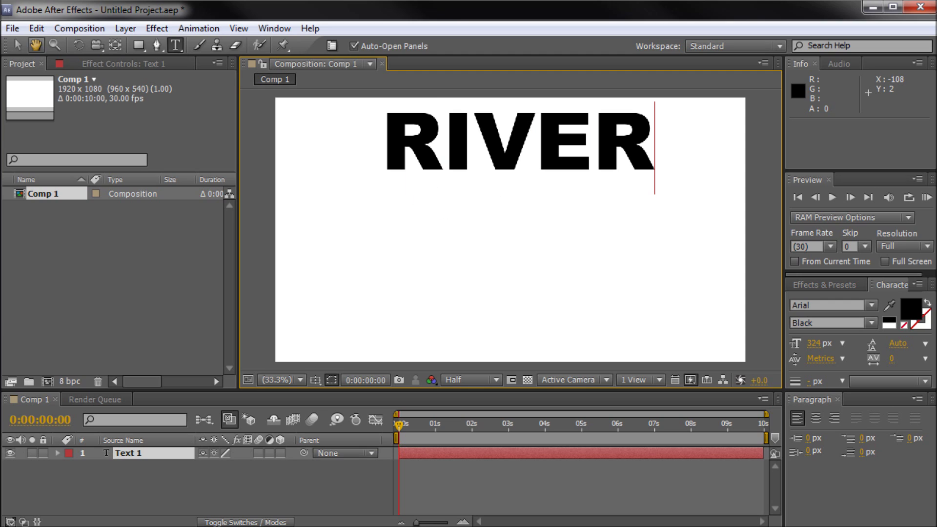
click(16, 47)
drag(458, 148, 449, 159)
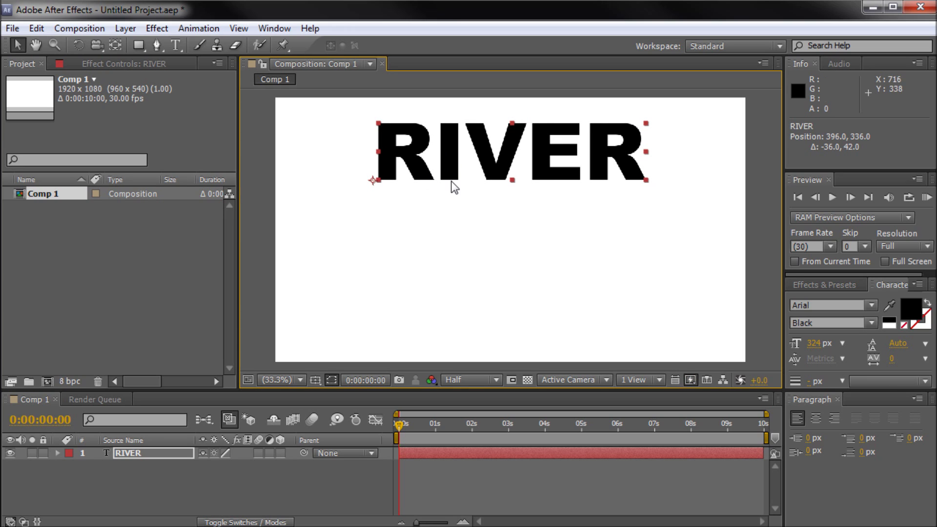
Duplicate the RIVER text twice and stack the copies below the original, with their origins at about Y 618 and Y 894
key(ctrl+d)
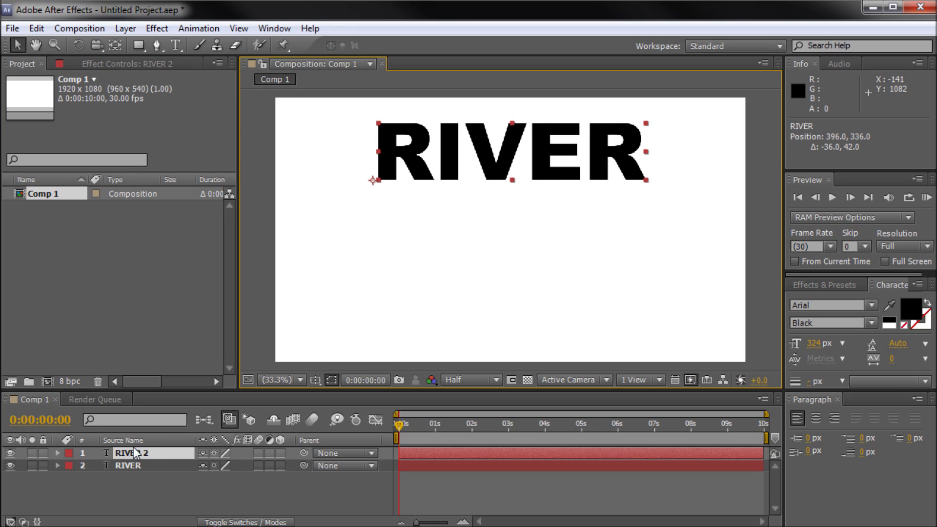
drag(447, 155, 445, 219)
key(Return)
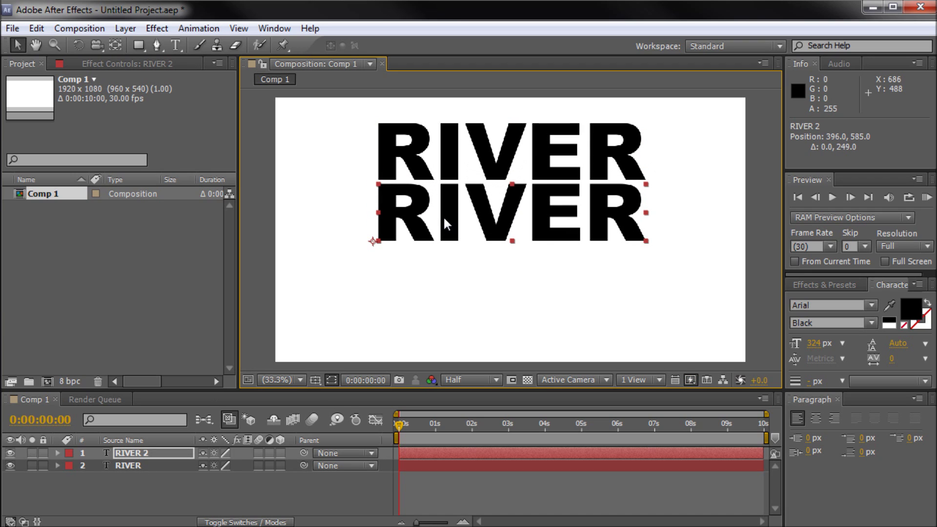
key(ctrl+d)
drag(443, 216, 444, 279)
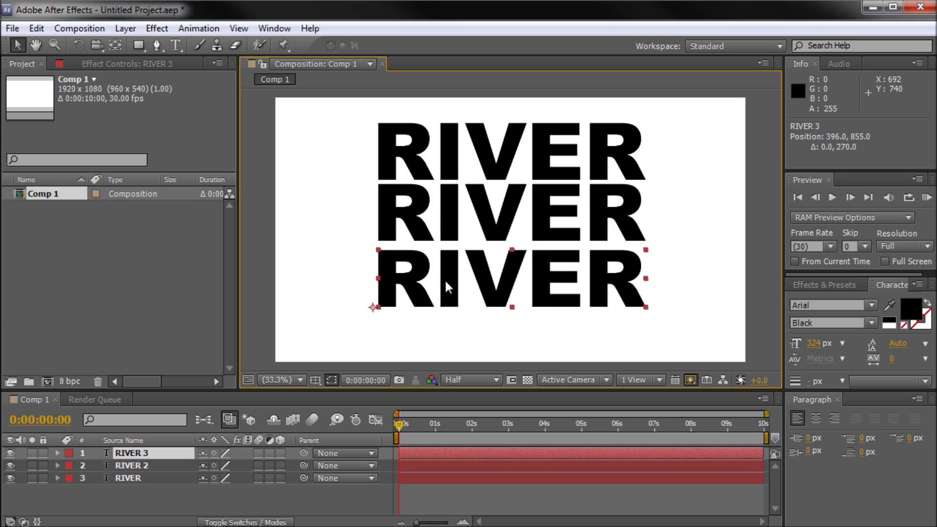
drag(452, 215, 452, 219)
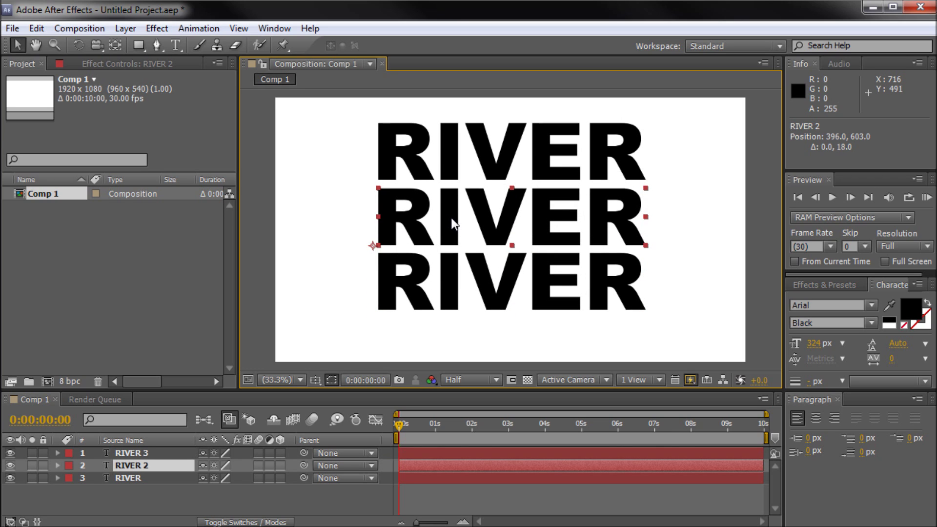
drag(453, 274, 453, 281)
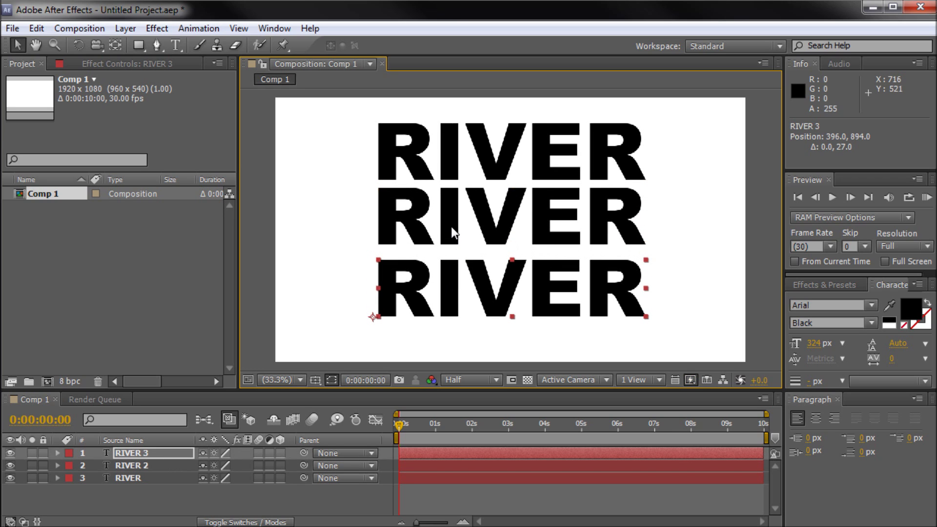
drag(452, 228, 452, 232)
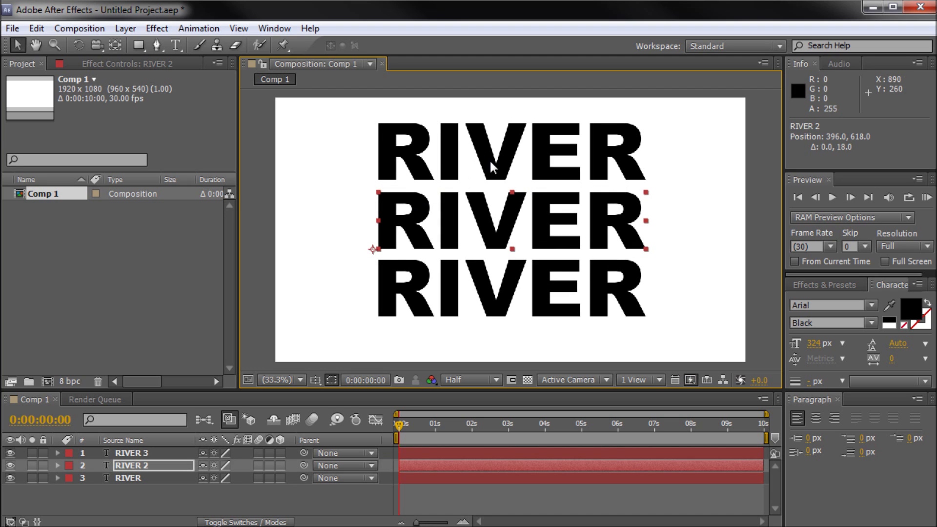
Scale the original RIVER text down to about 88% and move it to about position 432, 279
click(543, 179)
drag(645, 180, 620, 180)
drag(527, 175, 526, 163)
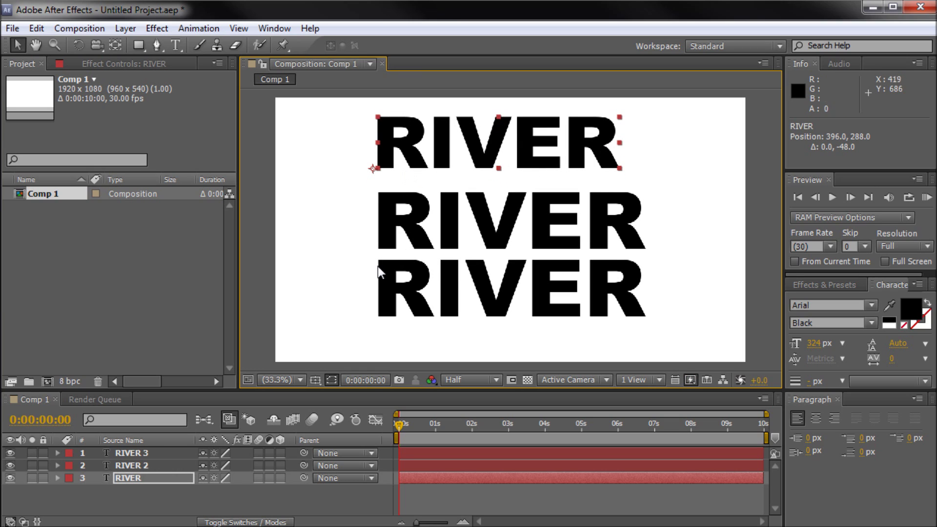
drag(446, 152, 454, 152)
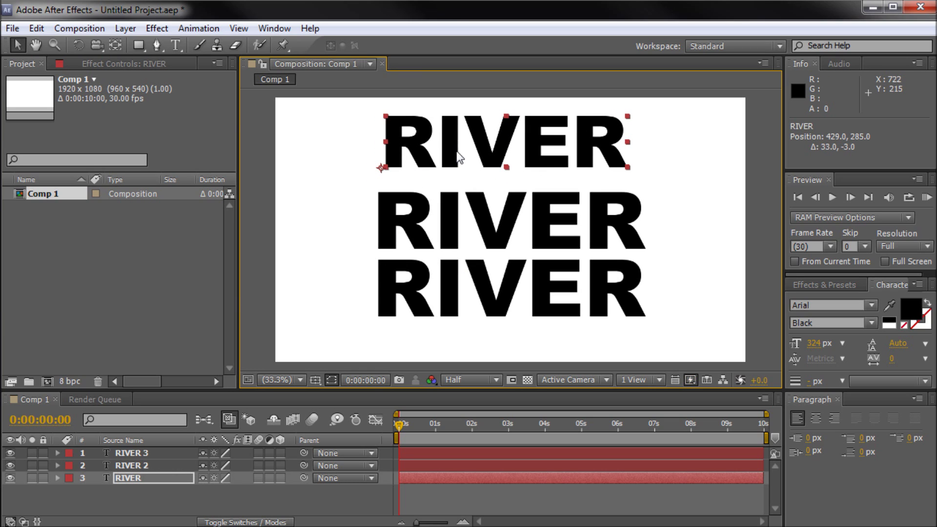
drag(627, 167, 621, 166)
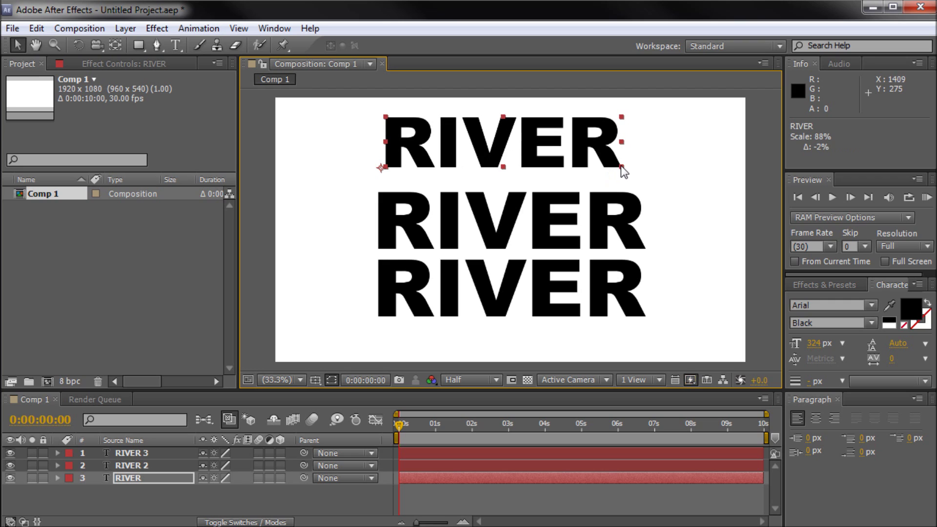
drag(539, 158, 539, 155)
Delete the two duplicate RIVER text layers, keeping only the original
click(511, 227)
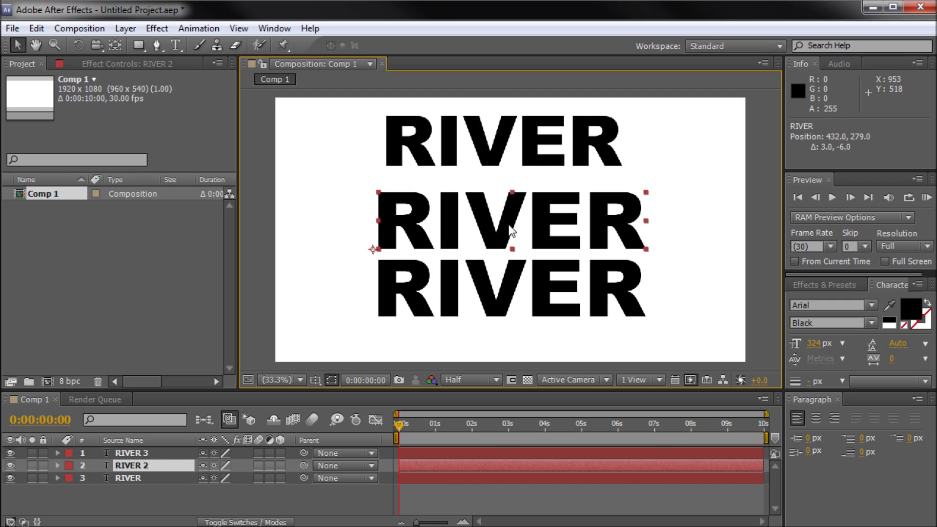
key(Delete)
click(484, 264)
key(Delete)
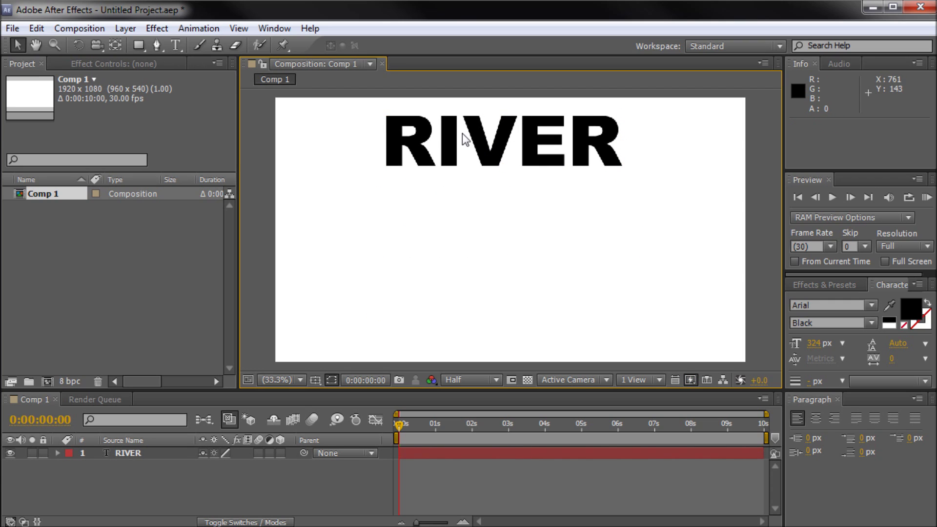
Shift the RIVER text slightly to the right, to about position 450, 279
drag(482, 145, 484, 146)
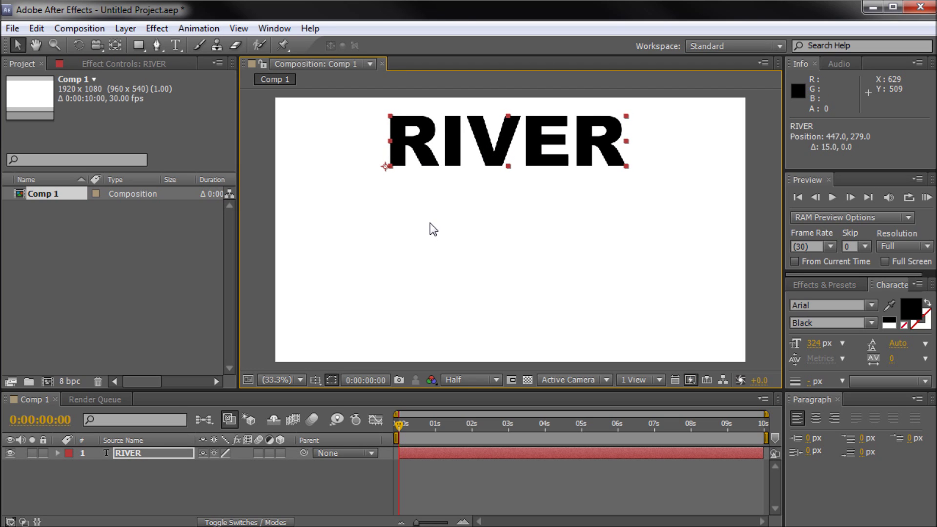
drag(453, 147, 454, 148)
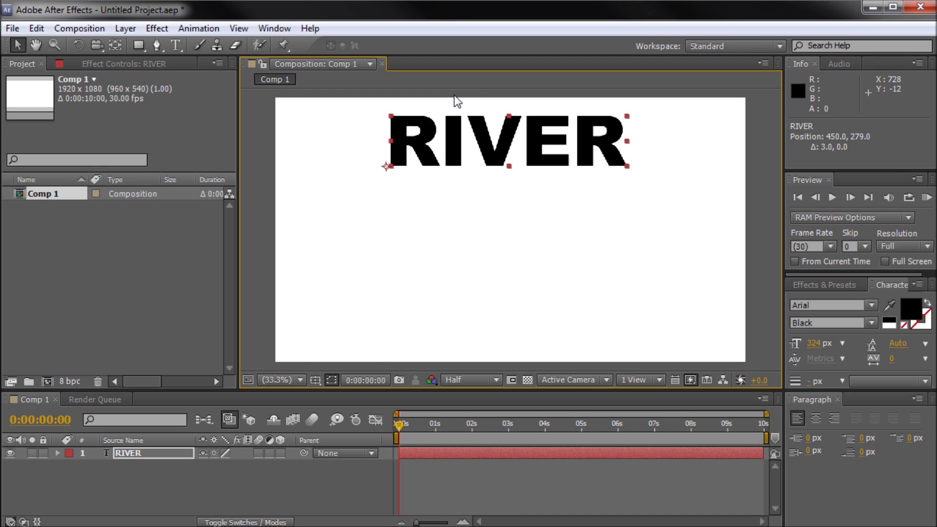
Make the RIVER text layer a 3D layer
scroll(452, 143, up, 3)
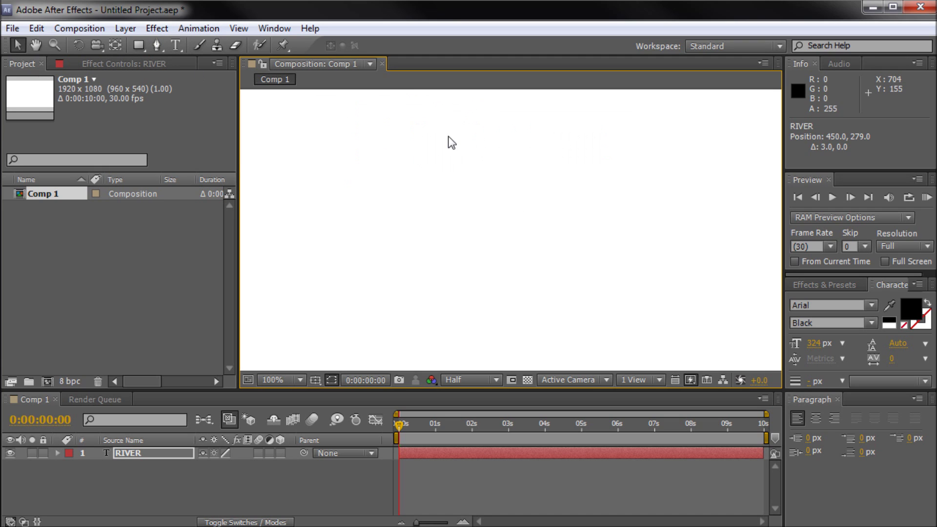
key(space)
drag(470, 164, 689, 288)
drag(423, 167, 410, 233)
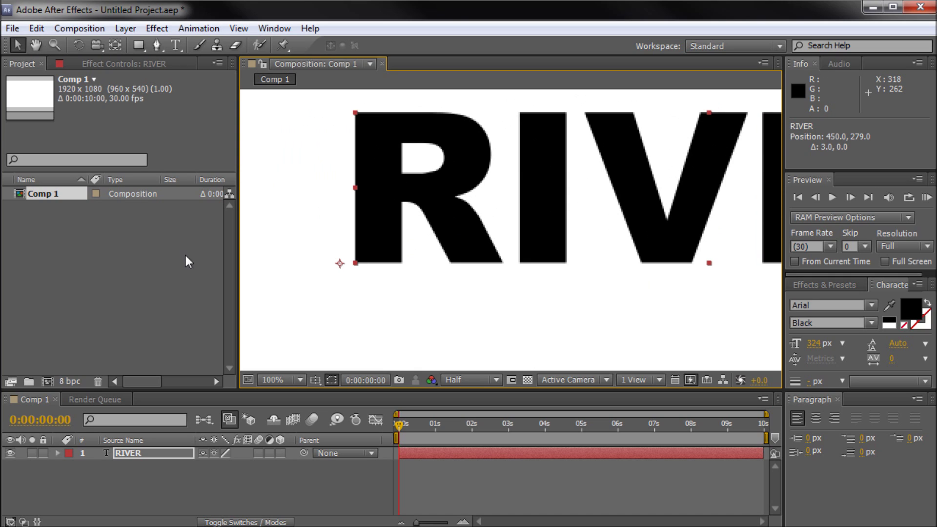
click(129, 455)
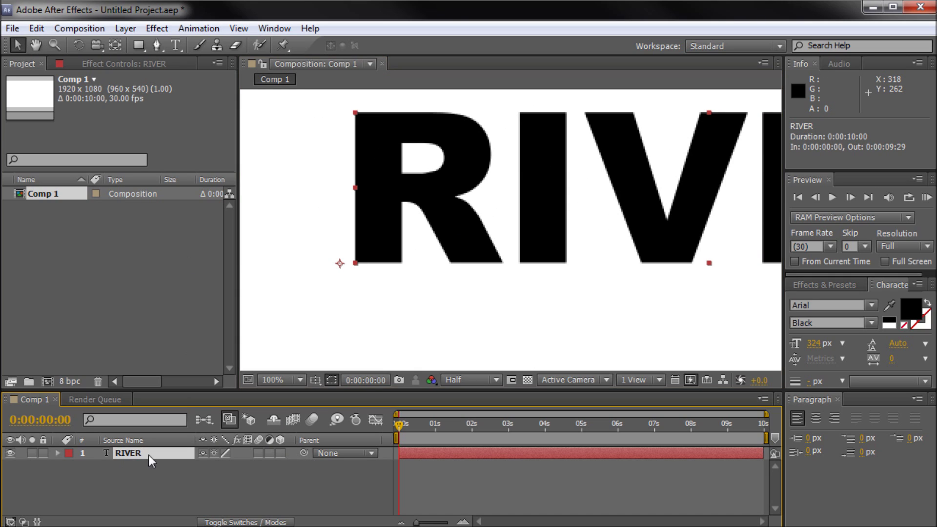
click(280, 453)
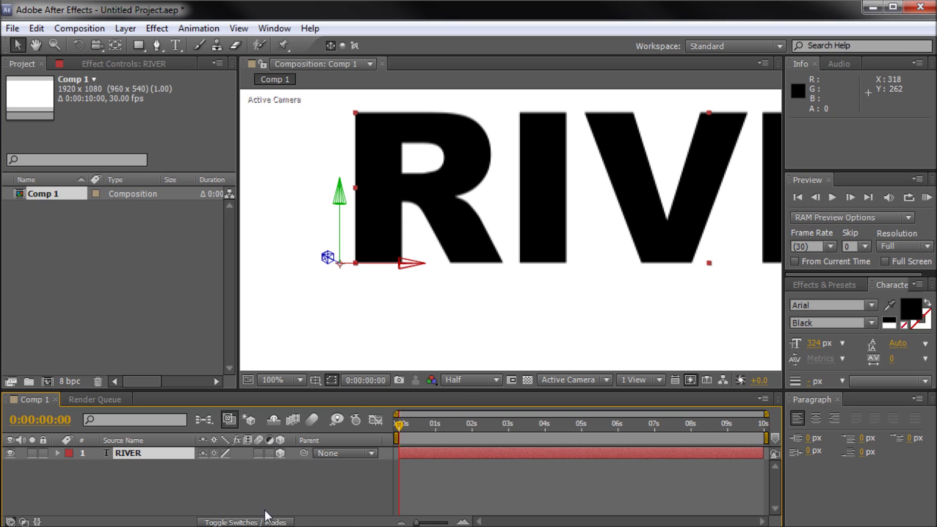
click(211, 523)
click(211, 523)
Reveal the RIVER layer's rotation properties, test a small X Rotation change and undo it
key(r)
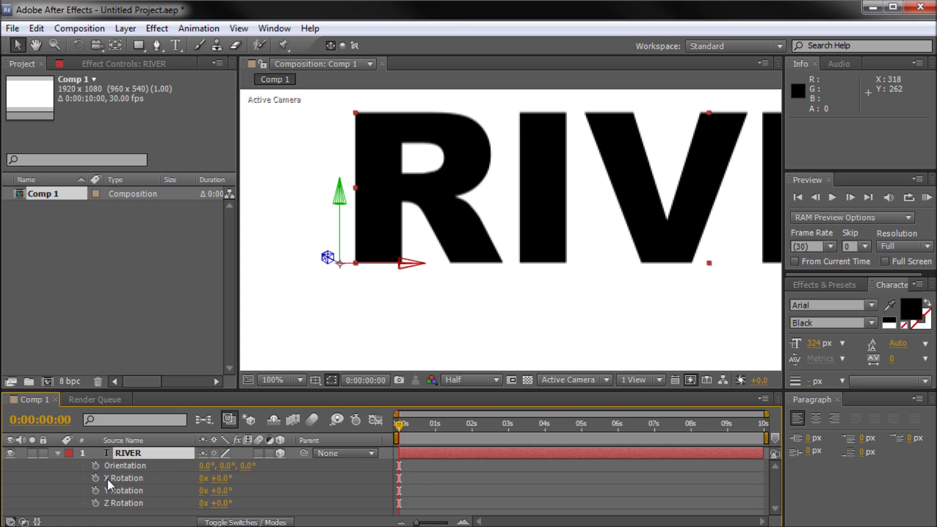
mouse_move(222, 478)
mouse_down()
mouse_move(265, 479)
mouse_move(194, 473)
mouse_move(253, 473)
mouse_move(221, 479)
mouse_up()
key(ctrl+z)
Move the RIVER layer's anchor point onto the top edge of the letter I with the Pan Behind tool
click(110, 42)
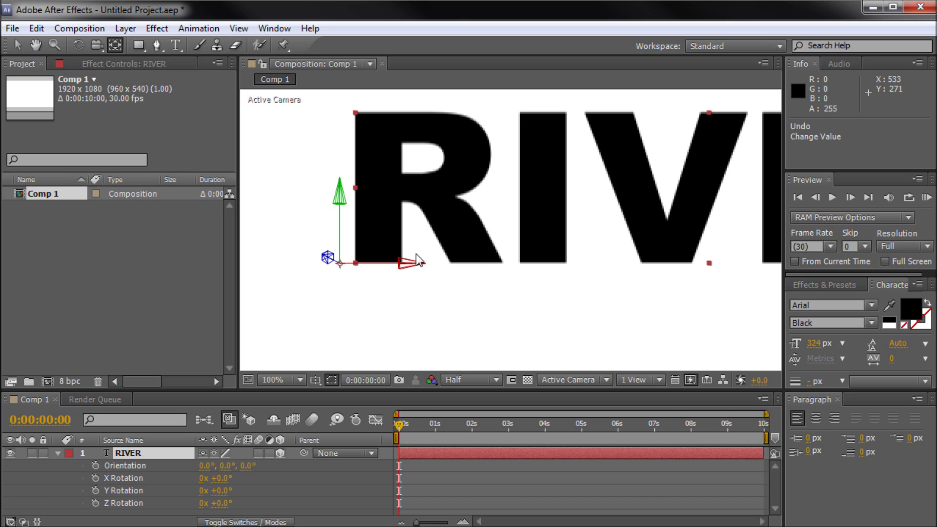
drag(340, 265, 557, 107)
scroll(554, 105, up, 4)
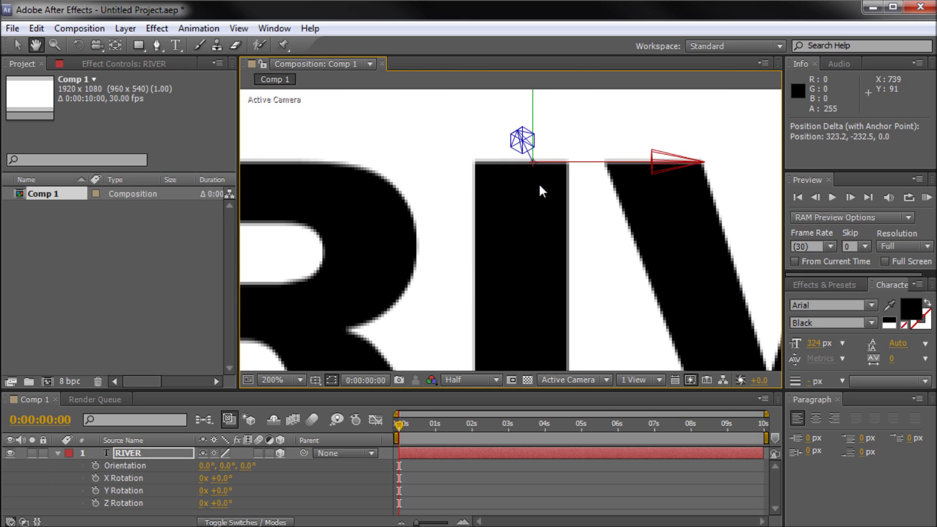
drag(522, 161, 549, 251)
scroll(520, 140, up, 1)
drag(548, 156, 548, 169)
scroll(538, 194, down, 4)
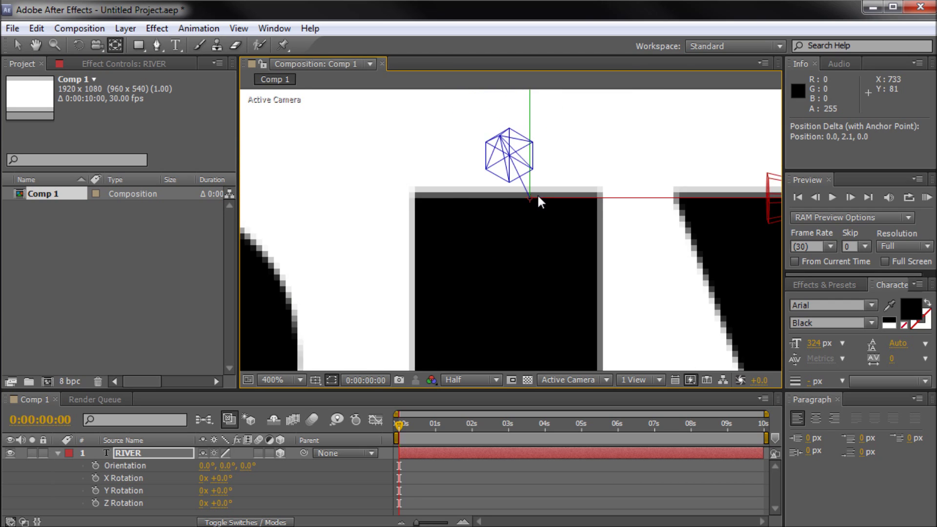
scroll(542, 244, down, 1)
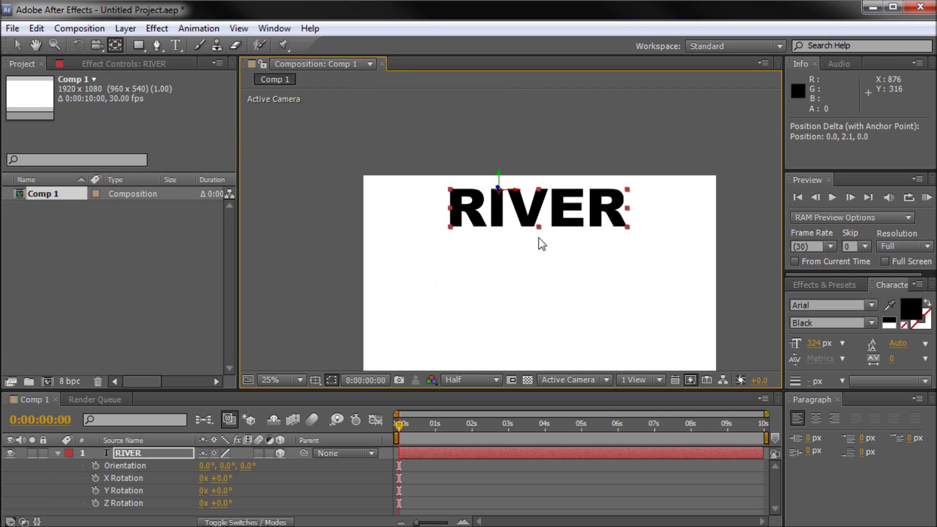
Test the RIVER layer's X Rotation around the repositioned anchor point and undo the change
click(494, 241)
click(494, 200)
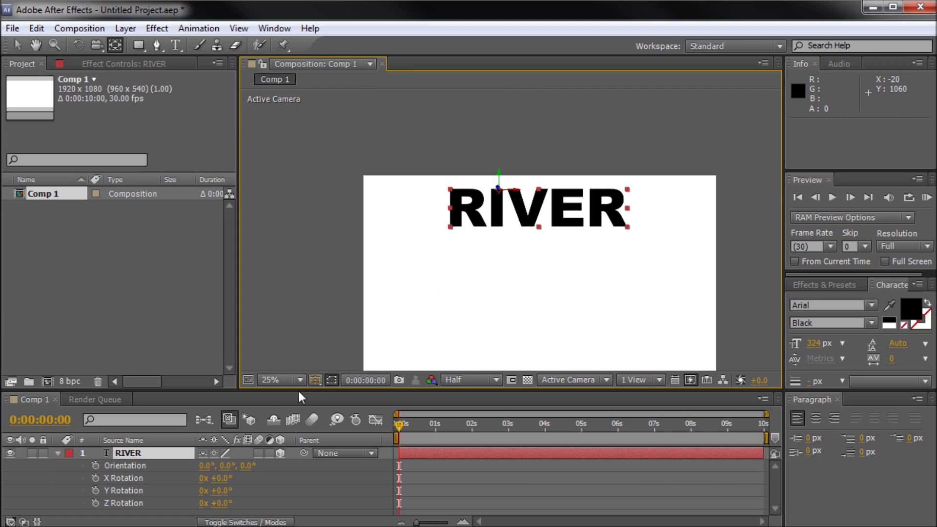
drag(224, 479, 204, 460)
key(ctrl+z)
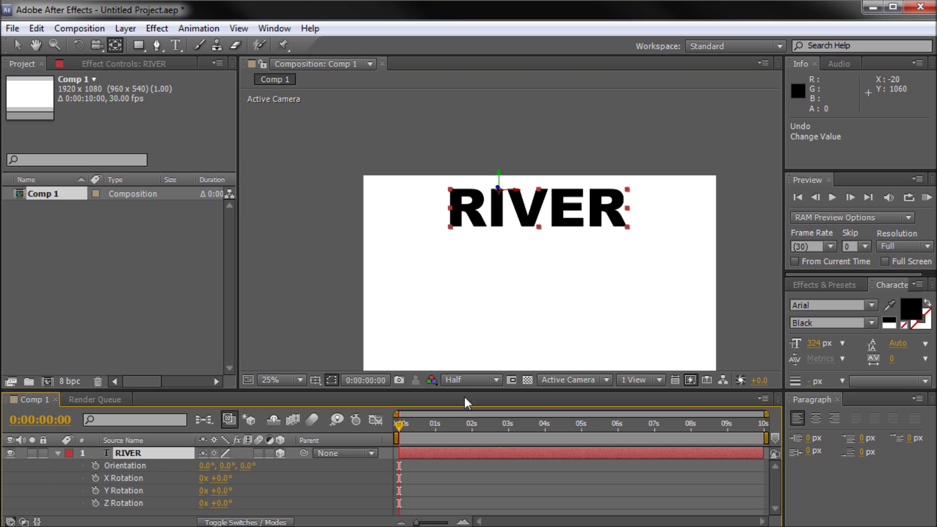
Fit the composition in the viewer and set an X Rotation keyframe on the RIVER layer at 0:00:00:00
mouse_move(391, 426)
mouse_down()
mouse_move(417, 423)
mouse_move(388, 427)
mouse_up()
key(h)
drag(570, 306, 523, 269)
click(296, 380)
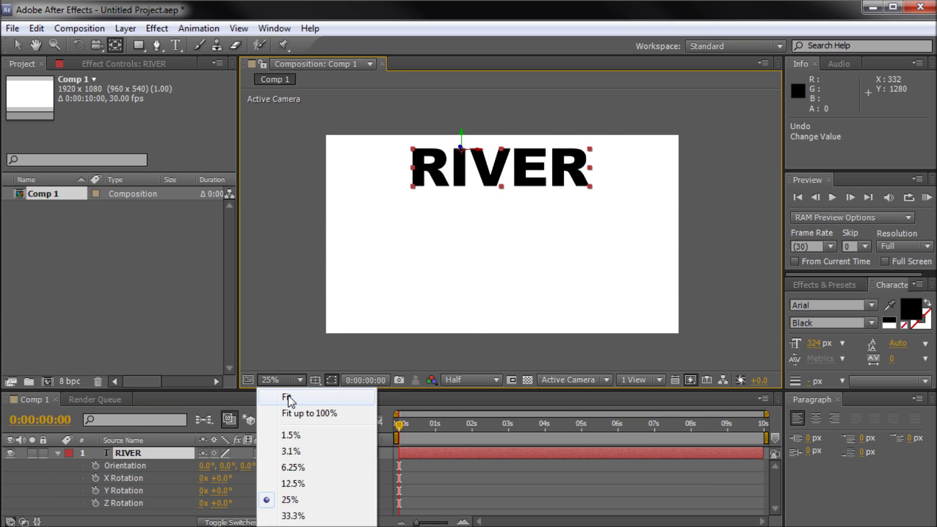
click(287, 401)
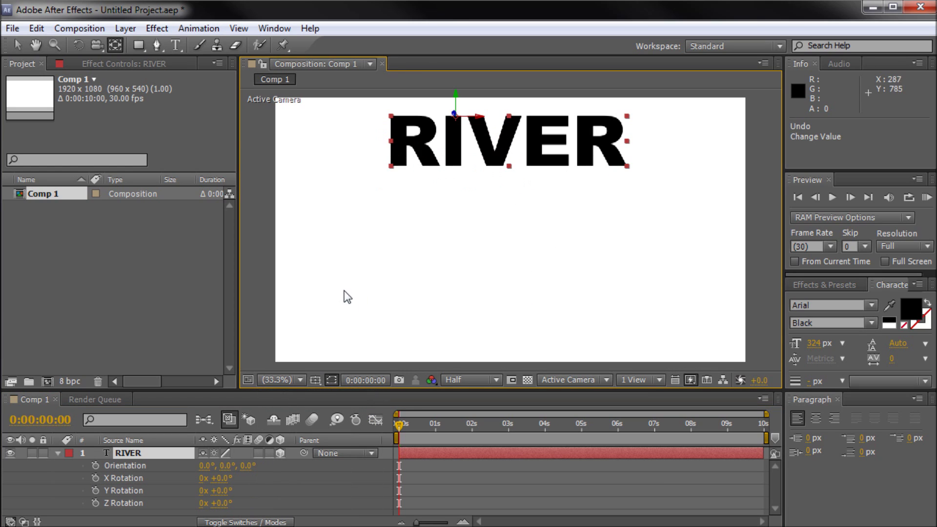
click(96, 478)
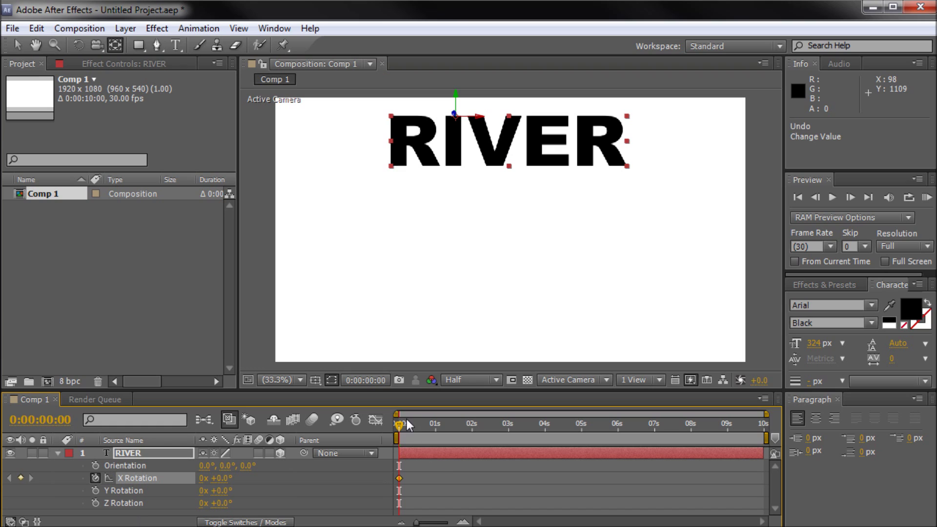
Set the RIVER layer's X Rotation to -80° at 0:00:00:00
drag(400, 424, 405, 425)
scroll(422, 475, up, 1)
drag(510, 524, 500, 526)
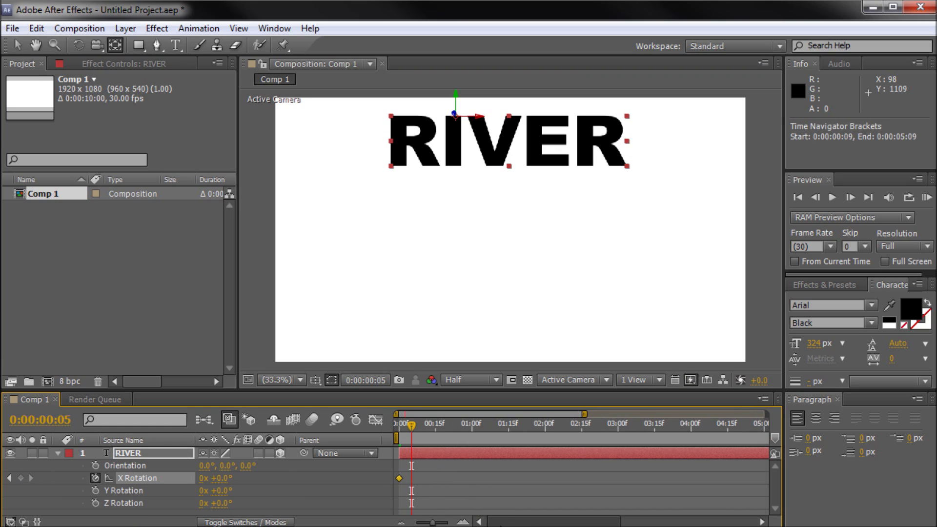
mouse_move(426, 424)
mouse_down()
mouse_move(510, 430)
mouse_move(410, 424)
mouse_up()
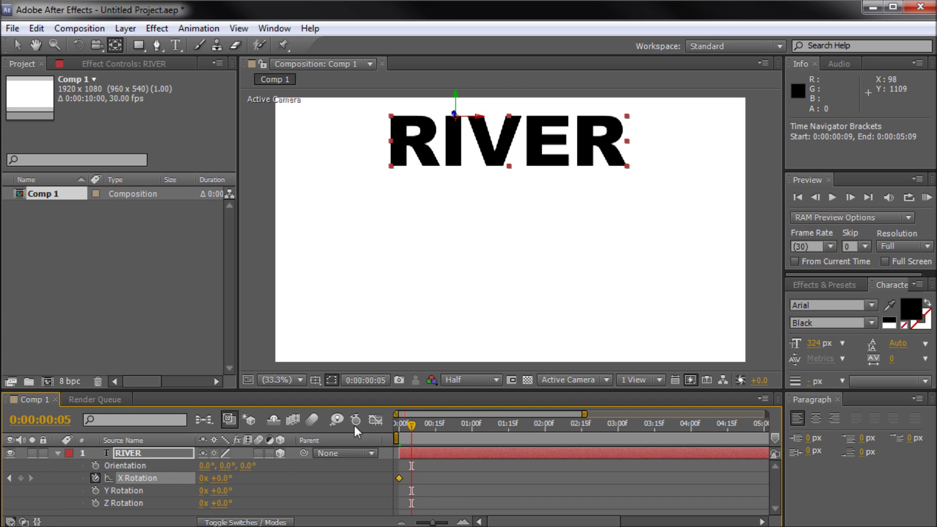
drag(412, 423, 394, 424)
drag(218, 483, 156, 471)
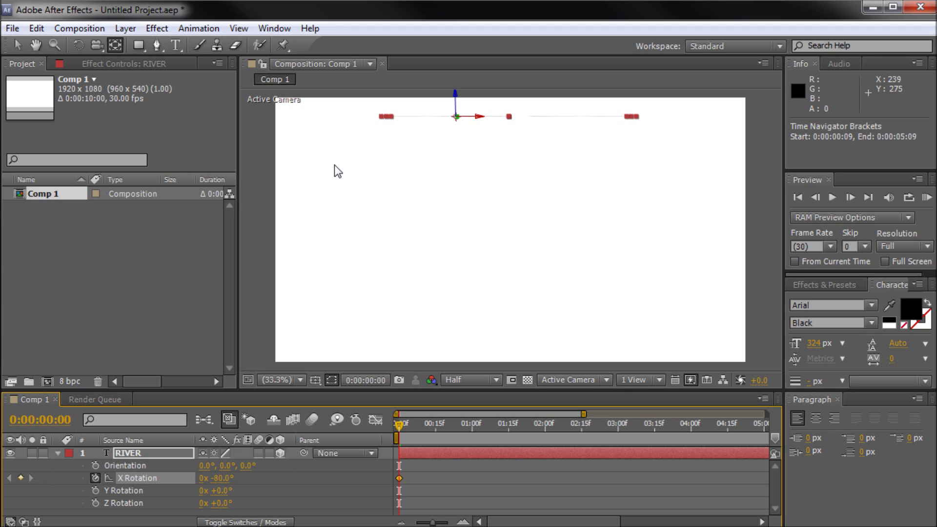
Add an X Rotation keyframe of 65° on the RIVER layer at 0:00:00:05
drag(397, 424, 414, 426)
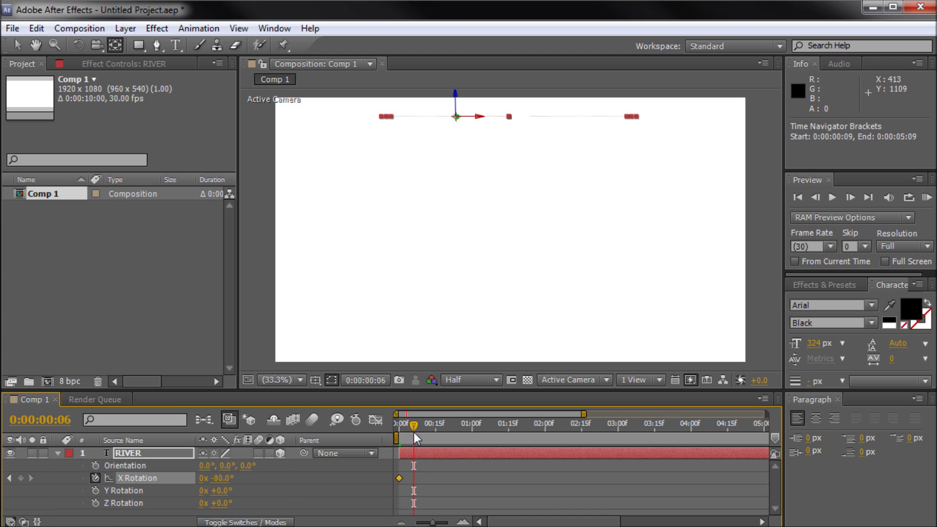
drag(412, 426, 410, 427)
drag(219, 478, 344, 491)
click(228, 477)
text(65)
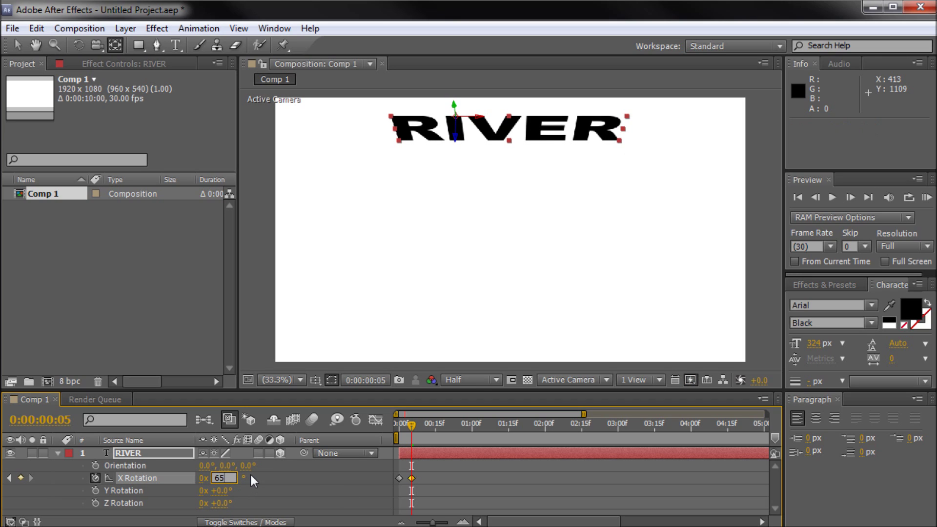
key(Return)
Add an X Rotation keyframe of -45° on the RIVER layer at 0:00:00:11 and scrub through the swing
drag(411, 423, 427, 429)
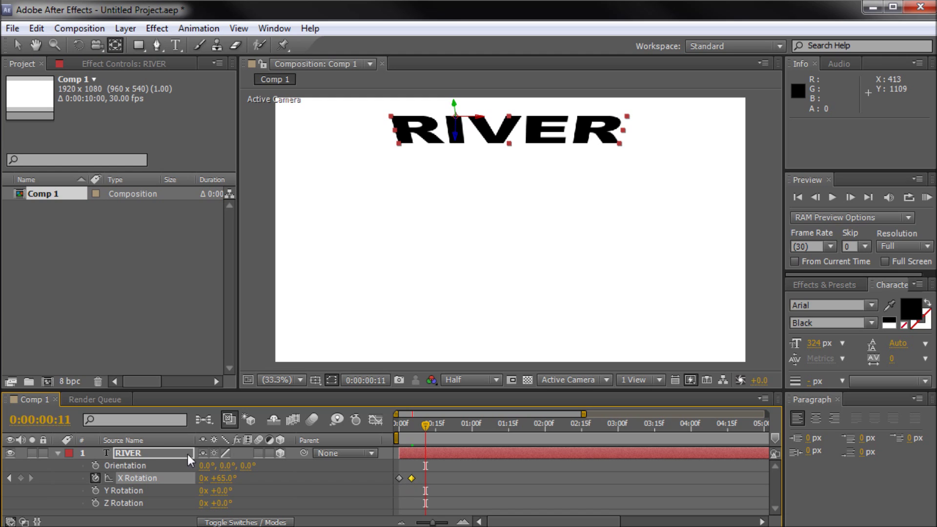
drag(226, 479, 139, 477)
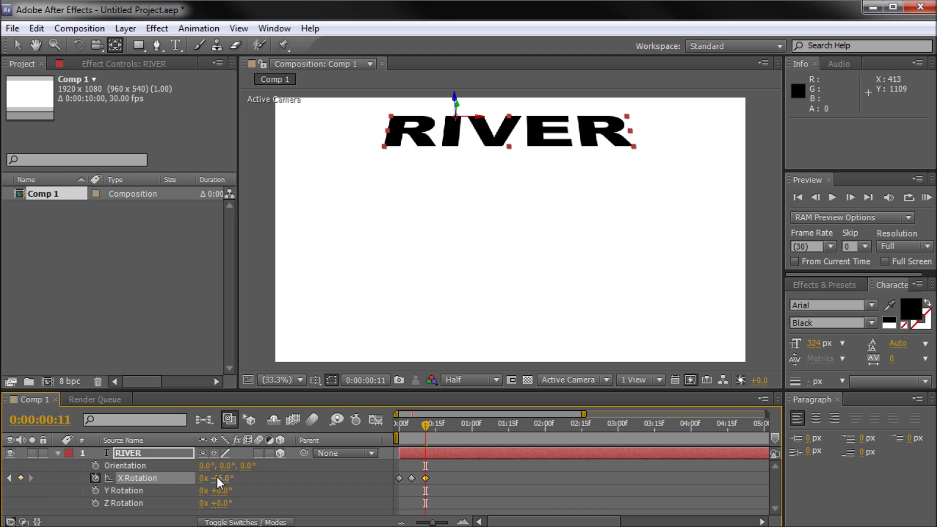
text(-45)
drag(420, 431, 399, 437)
Add X Rotation keyframes to the RIVER layer: 25° at 0:00:00:16 and -20° at 0:00:00:21
drag(409, 438, 438, 452)
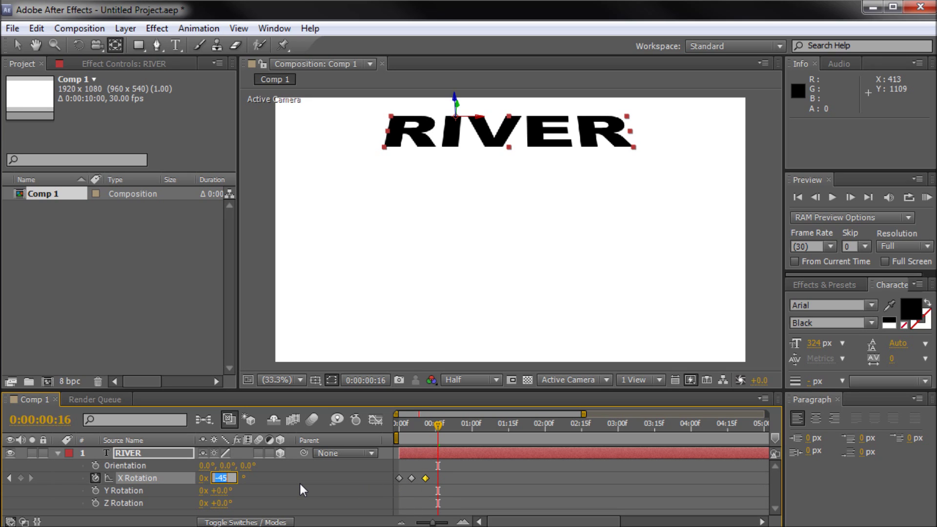
text(25)
key(Return)
drag(437, 420, 451, 423)
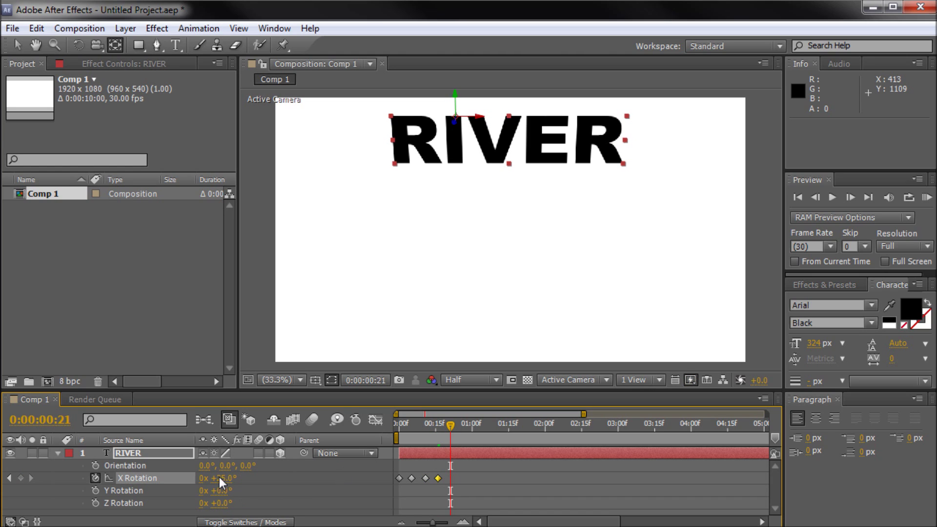
text(-20)
key(Return)
Add X Rotation keyframes to the RIVER layer: 10° at 0:00:00:27 and 0° at 0:00:01:02
drag(456, 423, 465, 430)
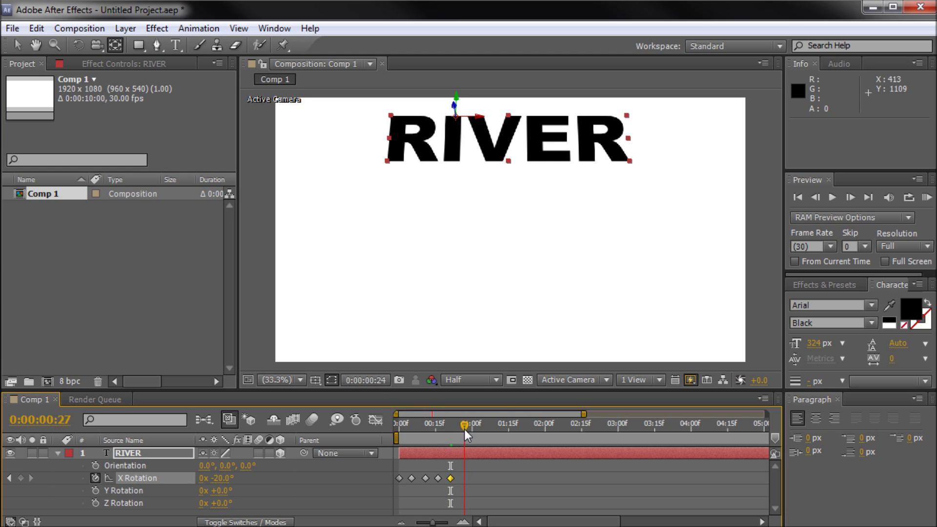
text(10)
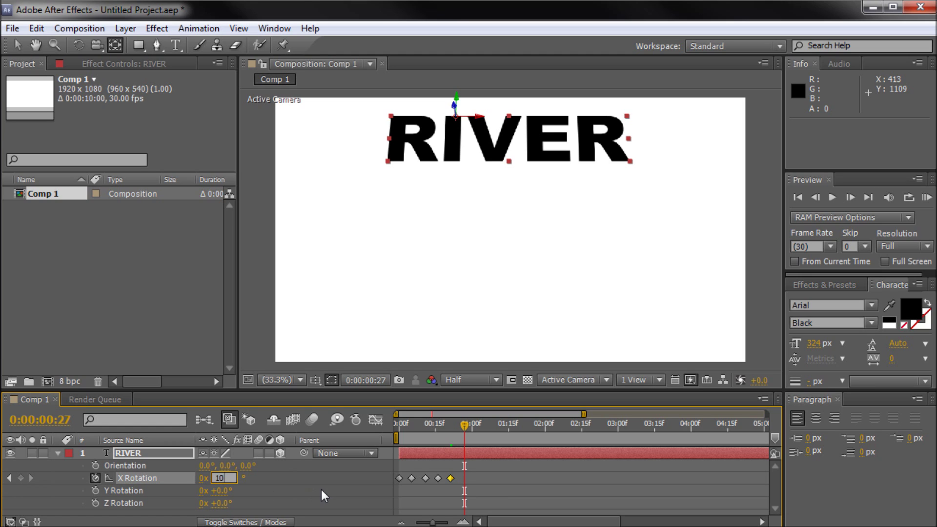
key(Return)
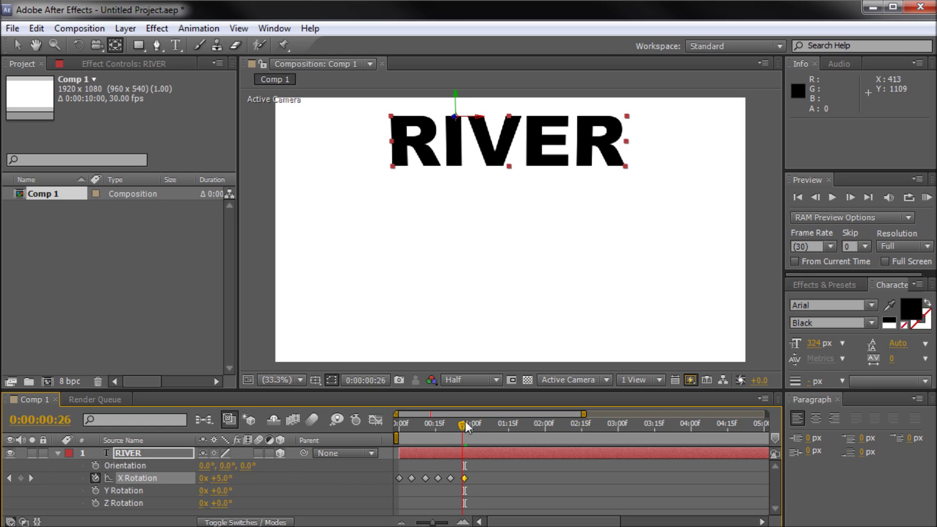
drag(464, 425, 477, 429)
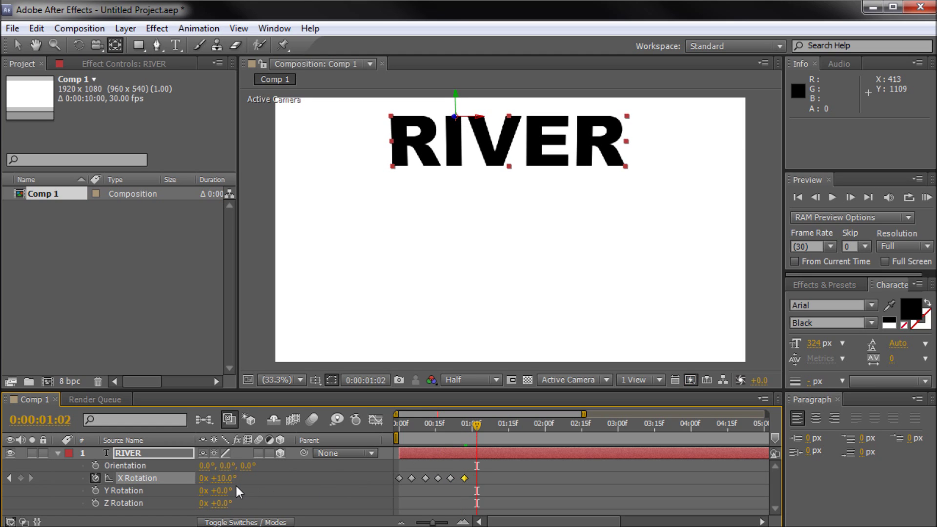
text(0)
key(Return)
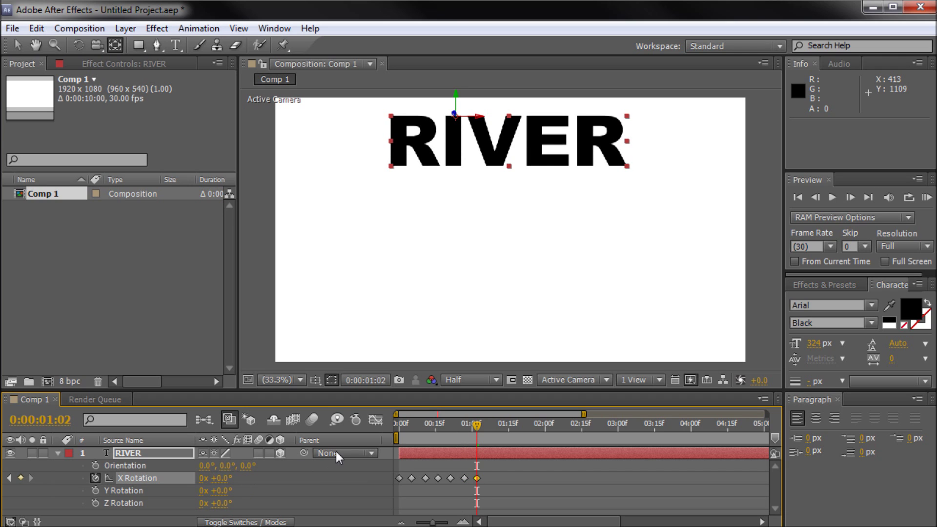
Move the RIVER layer's last X Rotation keyframe to 0:00:01:03
drag(479, 429, 491, 446)
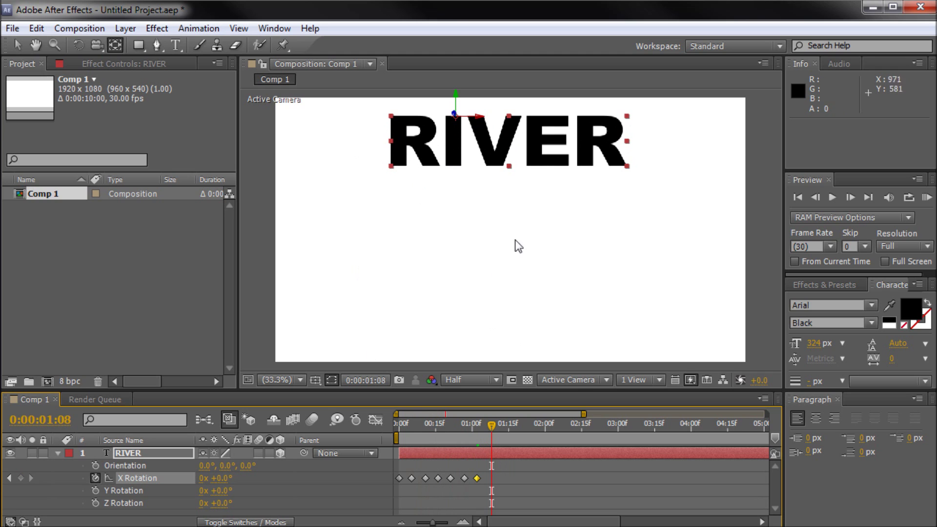
drag(493, 443, 374, 477)
click(478, 478)
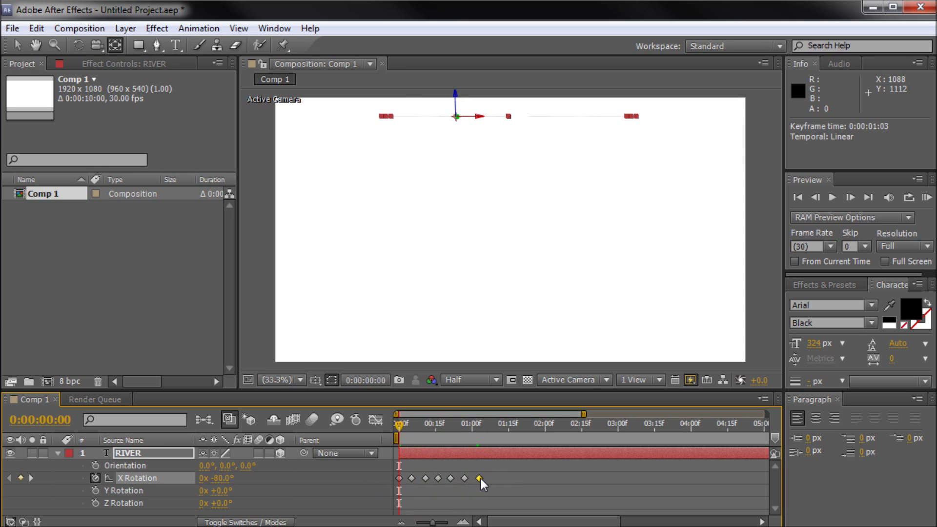
Play the RIVER swing animation from the start and scrub back through it
key(space)
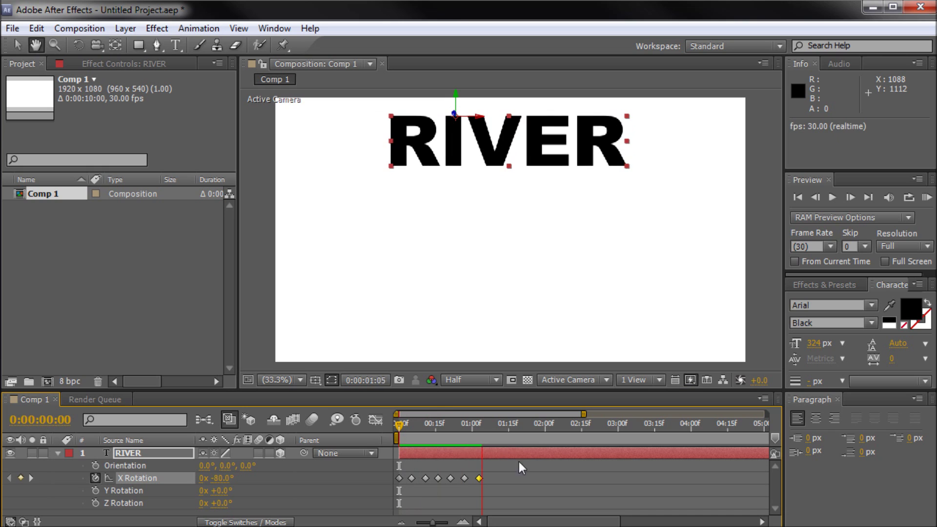
drag(429, 426, 399, 429)
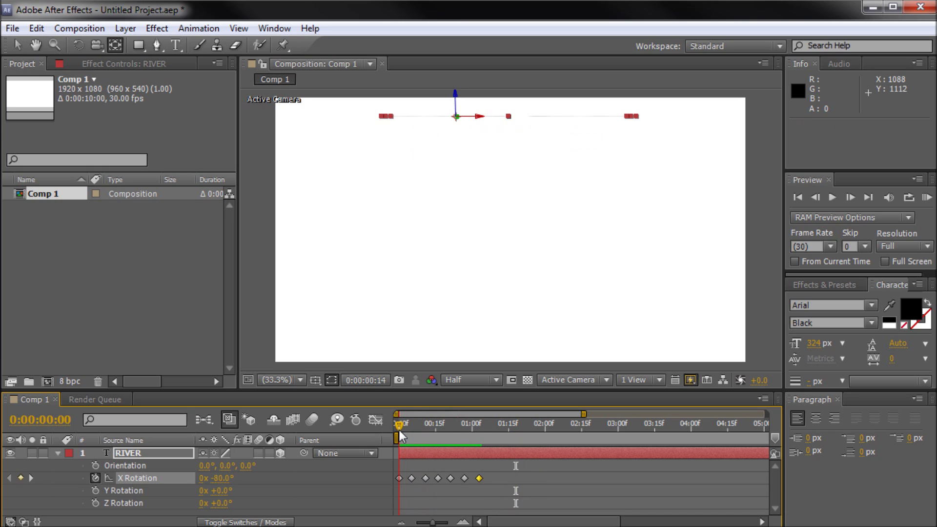
key(space)
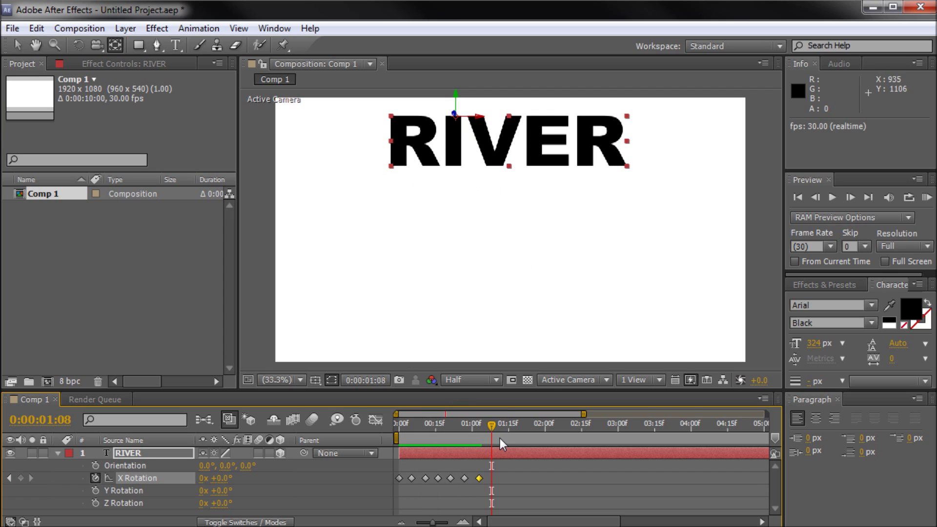
drag(490, 420, 422, 440)
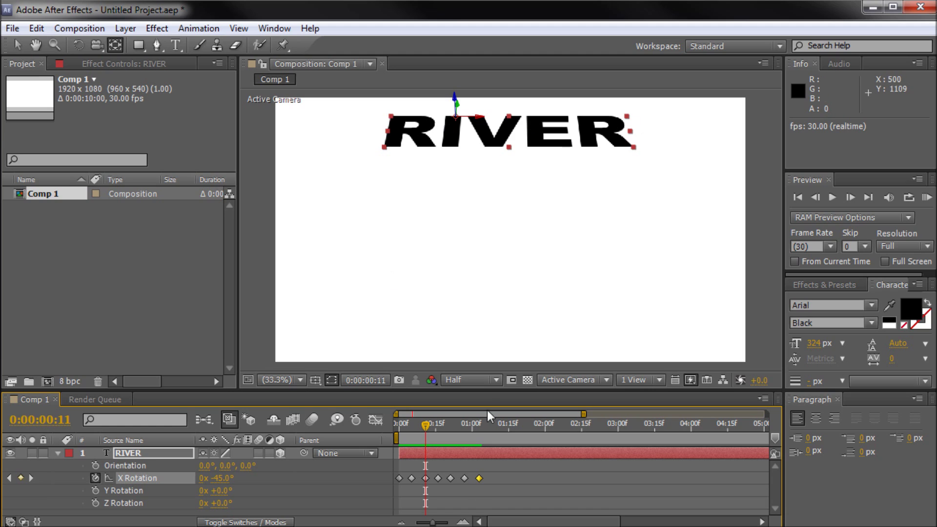
Apply Easy Ease to all RIVER X Rotation keyframes except the first and preview the swing from the start
drag(505, 470, 410, 488)
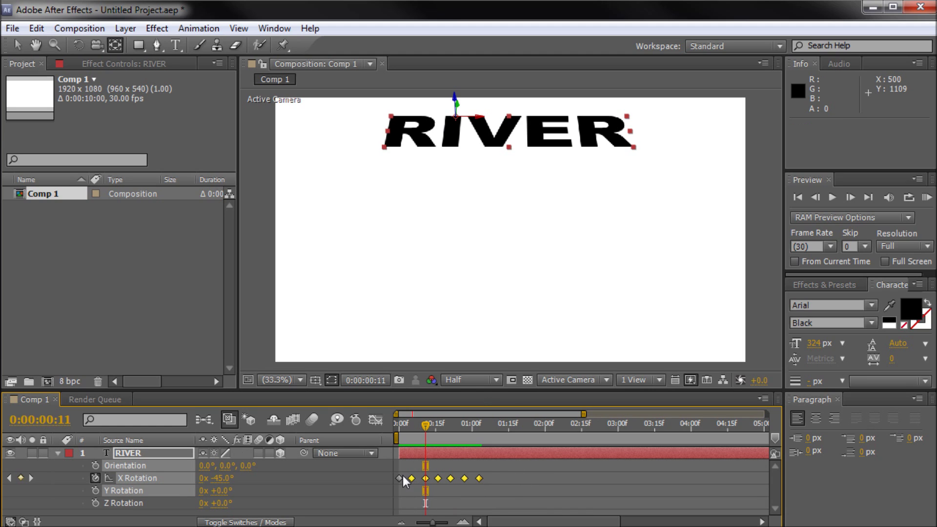
right_click(412, 479)
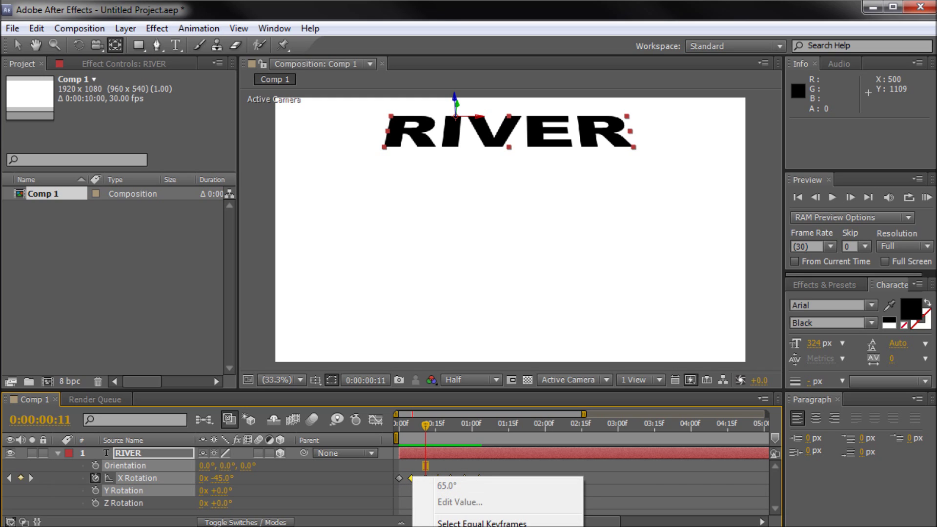
click(605, 526)
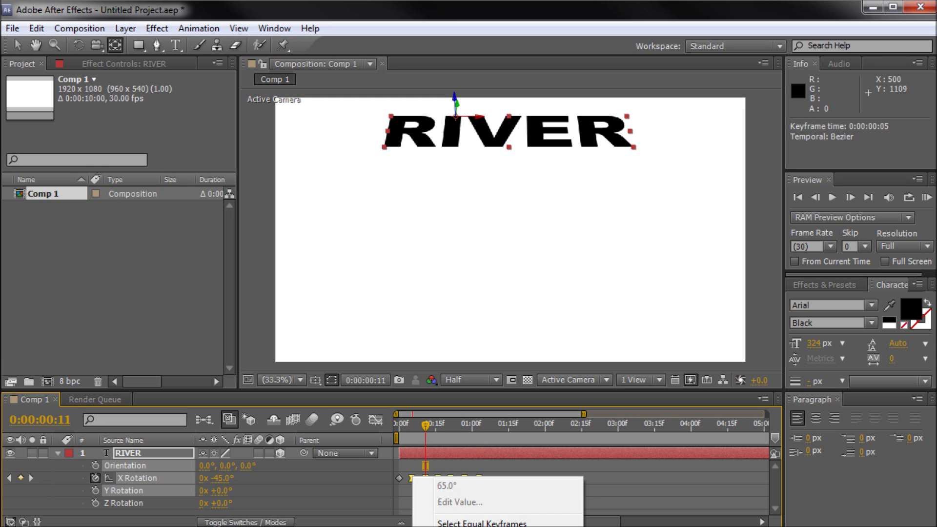
click(512, 483)
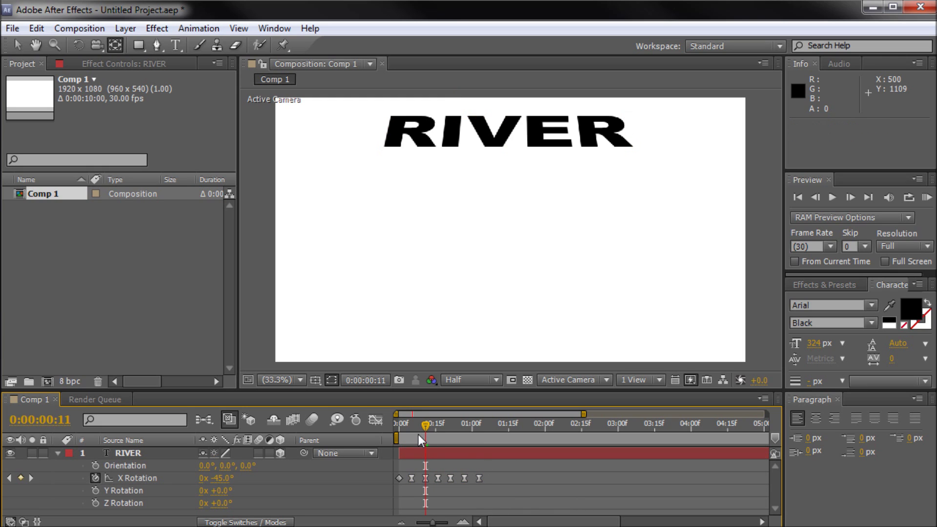
drag(420, 423, 386, 420)
key(space)
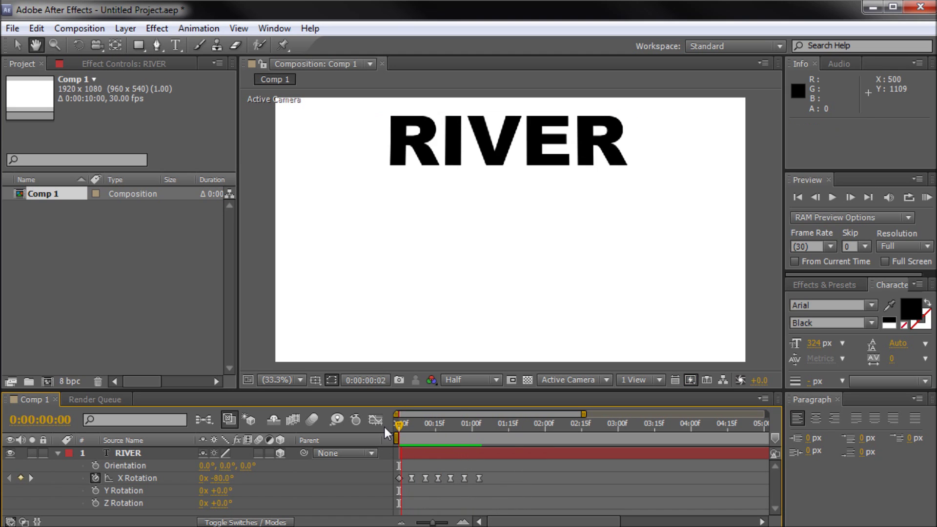
Stretch all RIVER X Rotation keyframes proportionally so that the last one falls at 0:00:01:11
drag(399, 425, 393, 485)
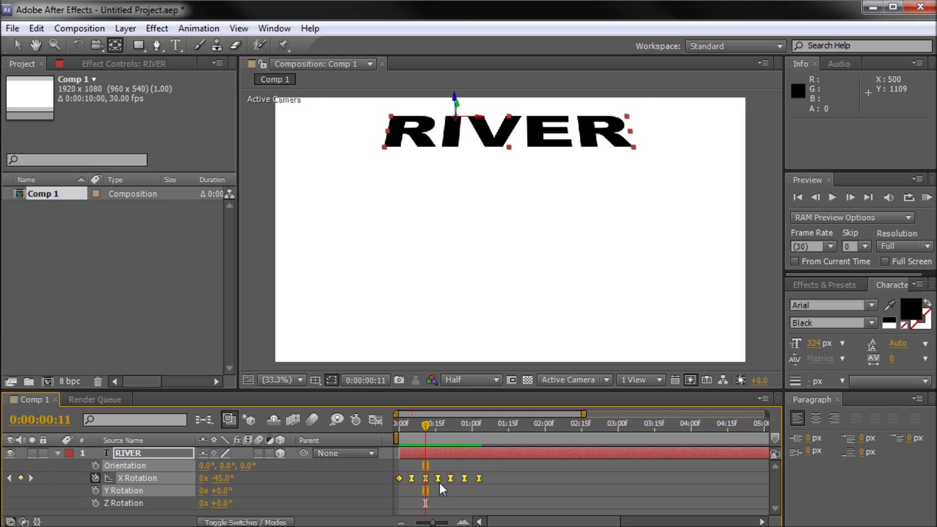
drag(479, 478, 499, 480)
drag(423, 429, 387, 428)
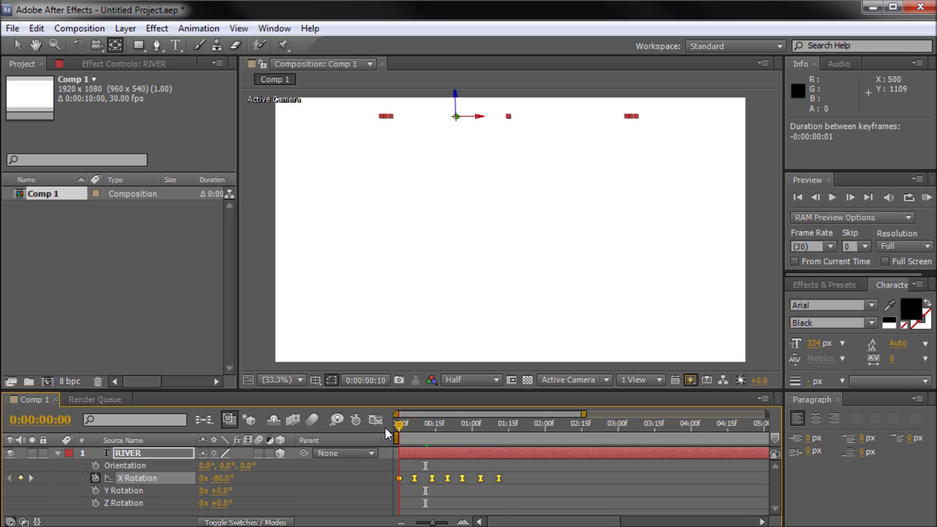
click(536, 481)
Play the stretched RIVER swing several times from the start to check its timing
key(space)
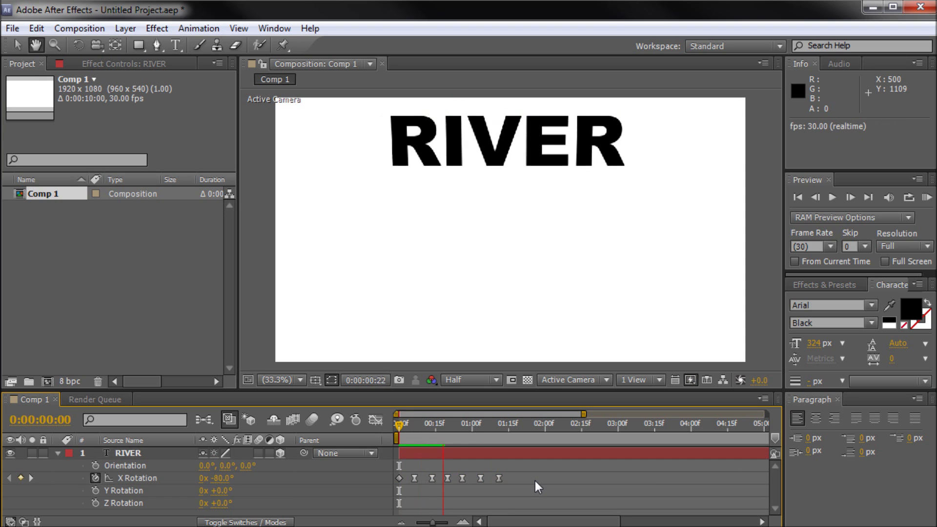
click(433, 438)
drag(433, 438, 388, 432)
key(space)
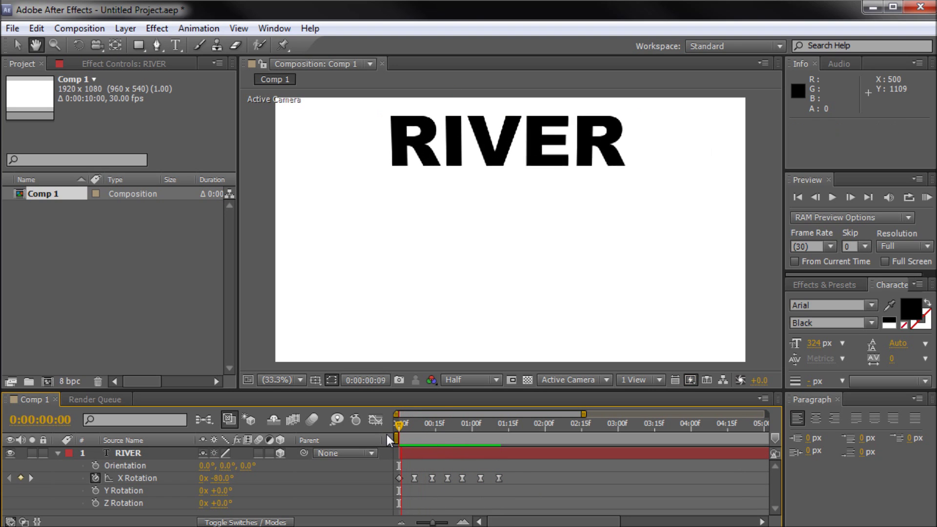
key(space)
drag(410, 424, 383, 426)
key(space)
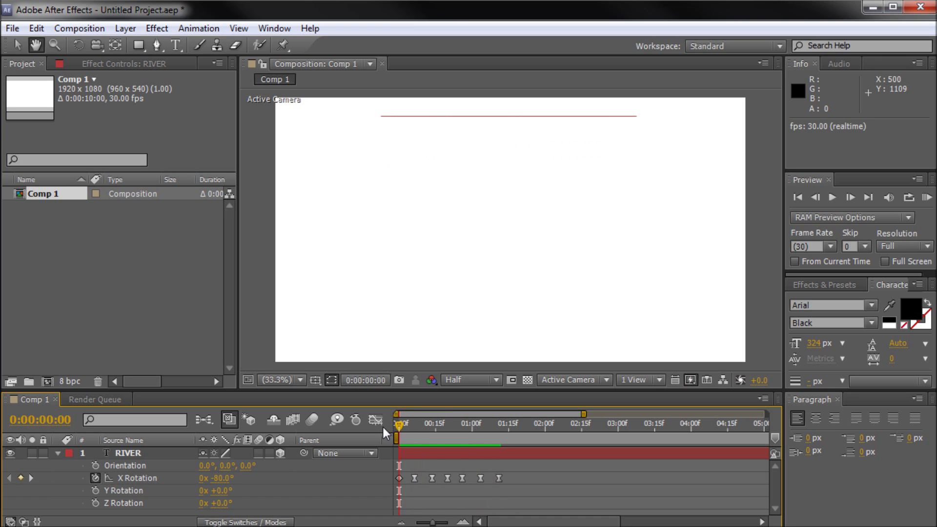
With the time at 0:00:01:11, add the text CITY and position it just beneath RIVER, aligned with its left edge
drag(473, 426, 503, 464)
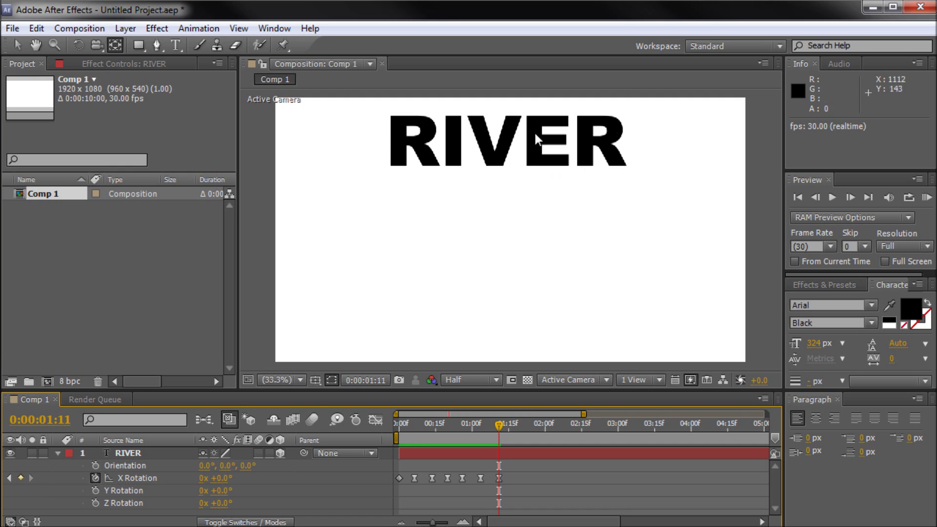
click(176, 46)
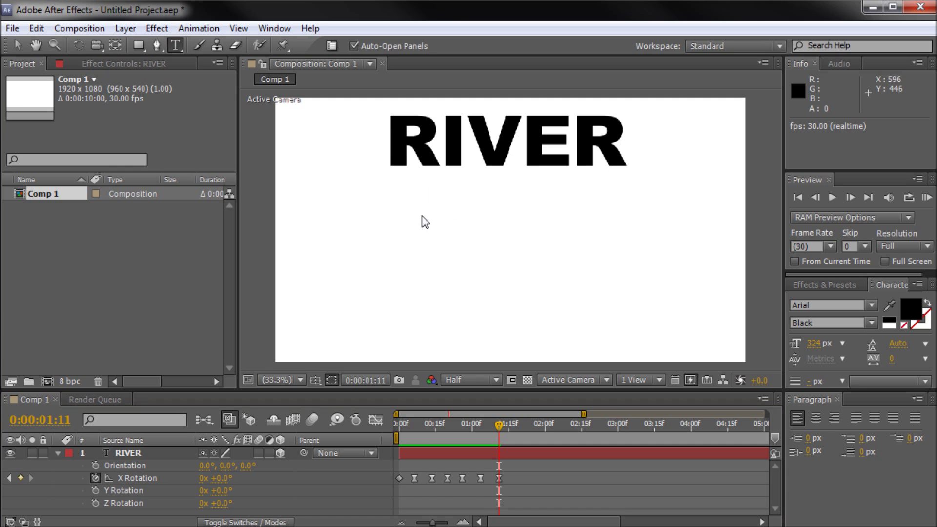
click(389, 226)
text(CITY)
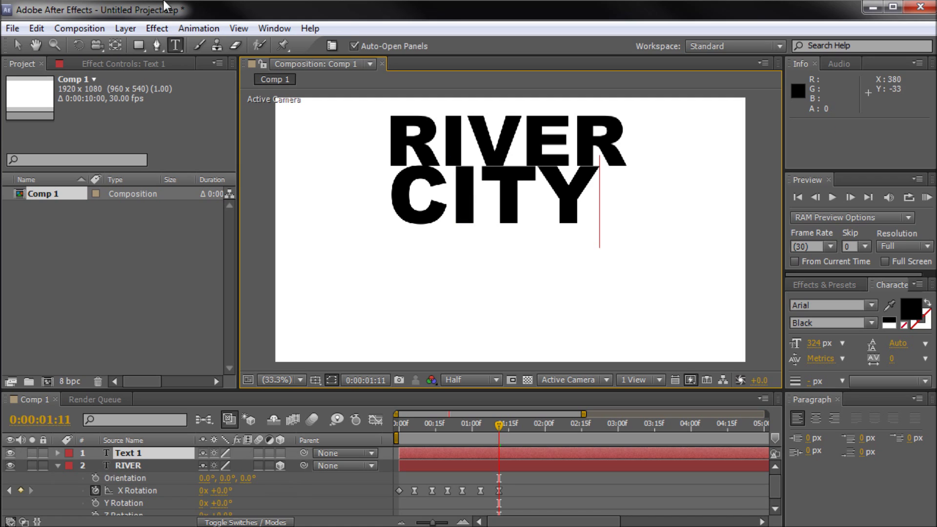
click(17, 46)
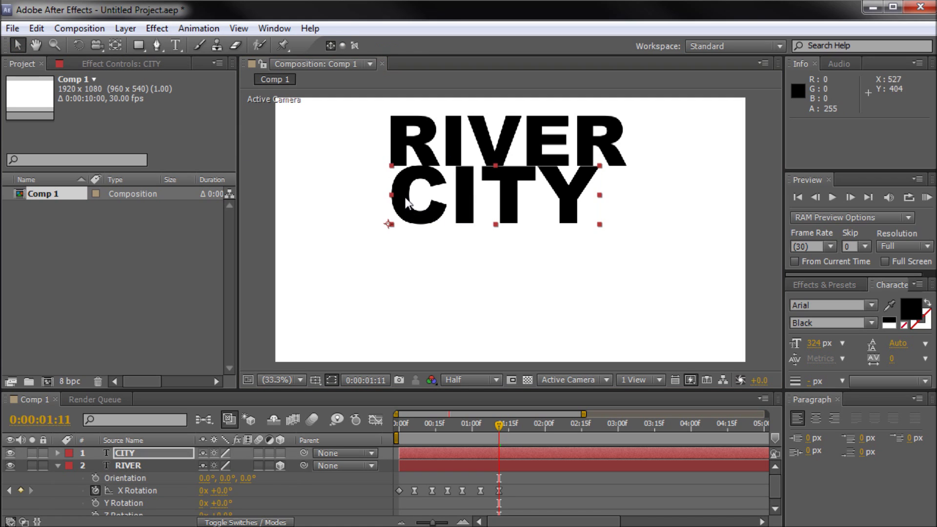
drag(404, 199, 401, 206)
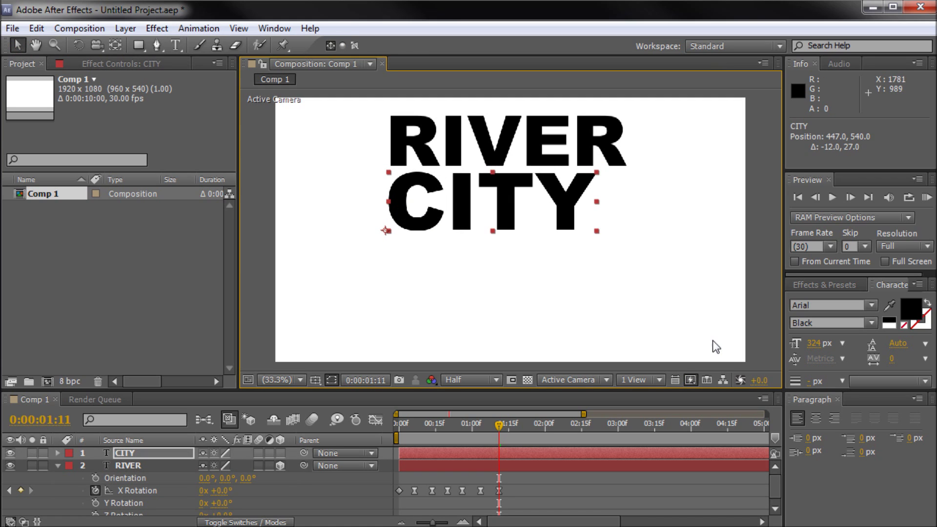
Enlarge CITY to 370 px to match RIVER's width, fitted just beneath it, and make CITY a 3D layer
drag(814, 345, 852, 348)
drag(521, 181, 523, 197)
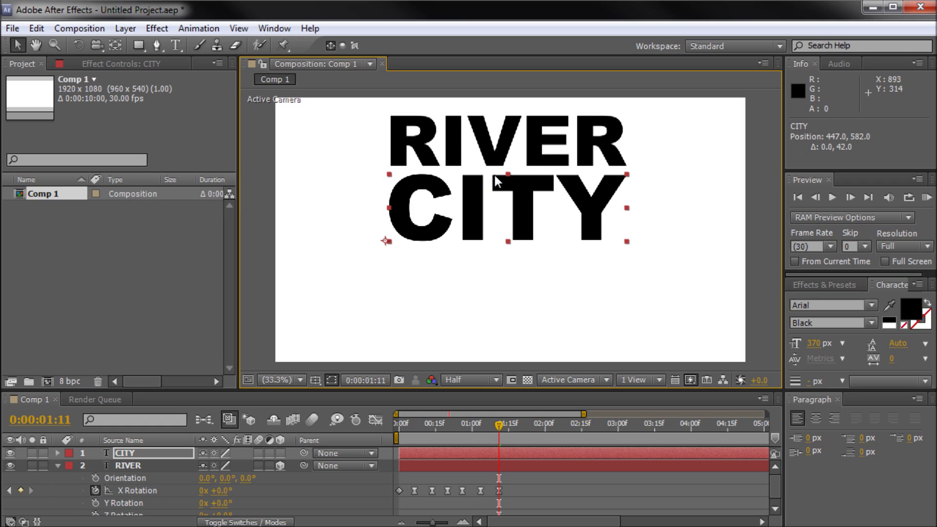
click(281, 453)
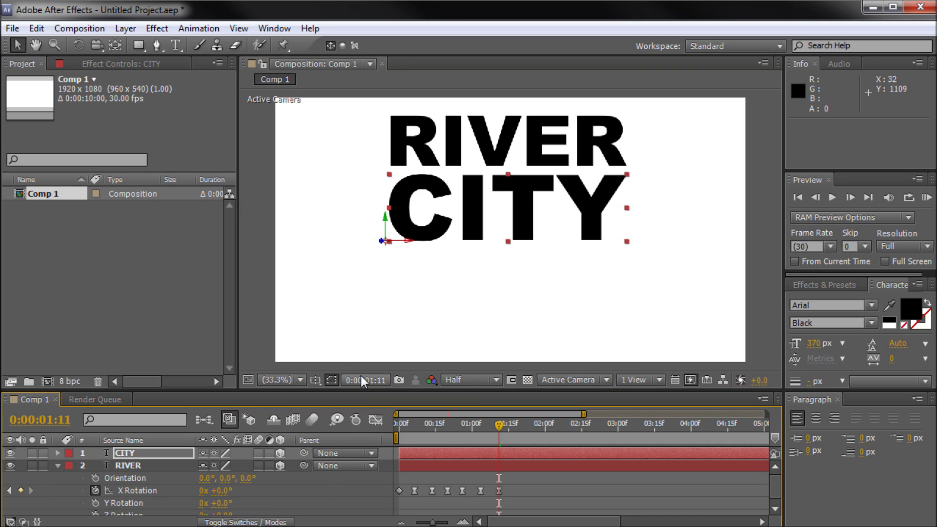
Move CITY's anchor point to the top edge of its letter I without shifting the text
key(slash)
drag(379, 211, 554, 218)
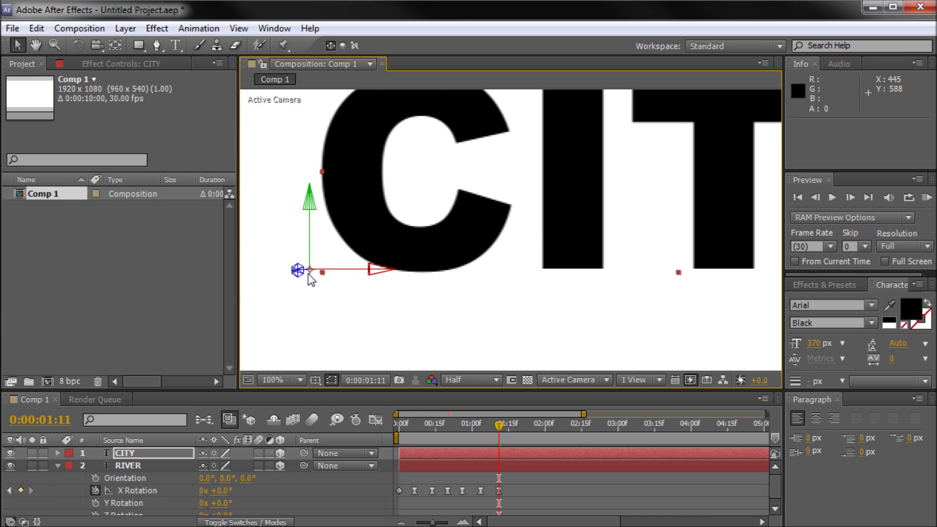
click(115, 45)
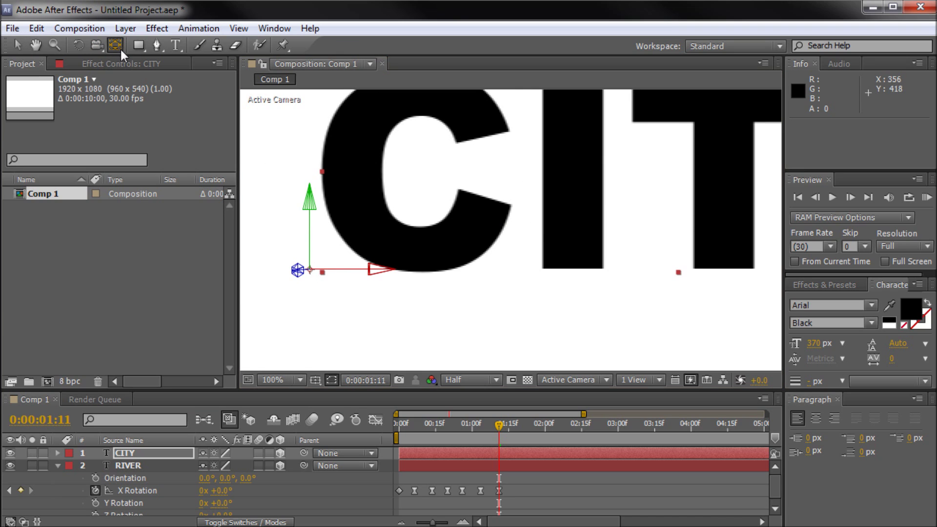
click(313, 273)
click(327, 271)
drag(311, 271, 515, 259)
key(h)
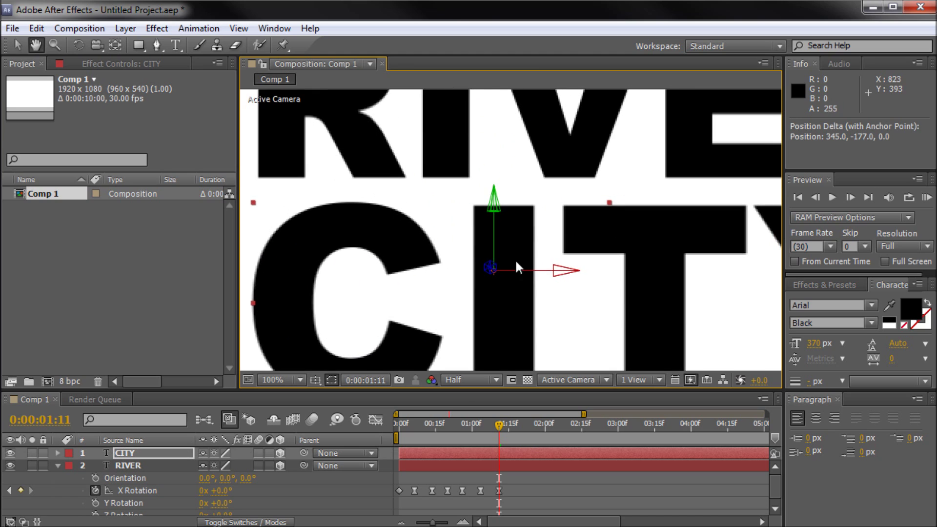
key(y)
key(period)
drag(476, 308, 514, 184)
key(period)
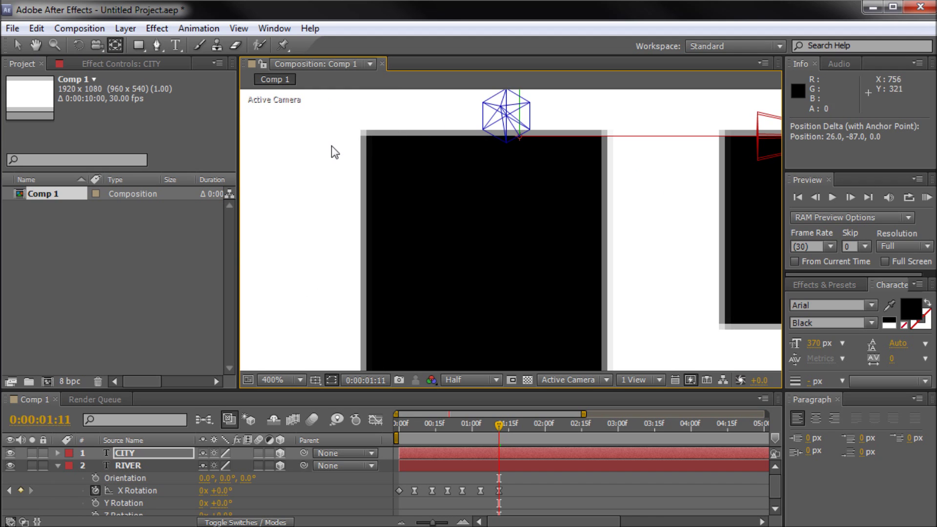
key(comma)
key(comma)
key(comma)
key(h)
drag(425, 298, 381, 289)
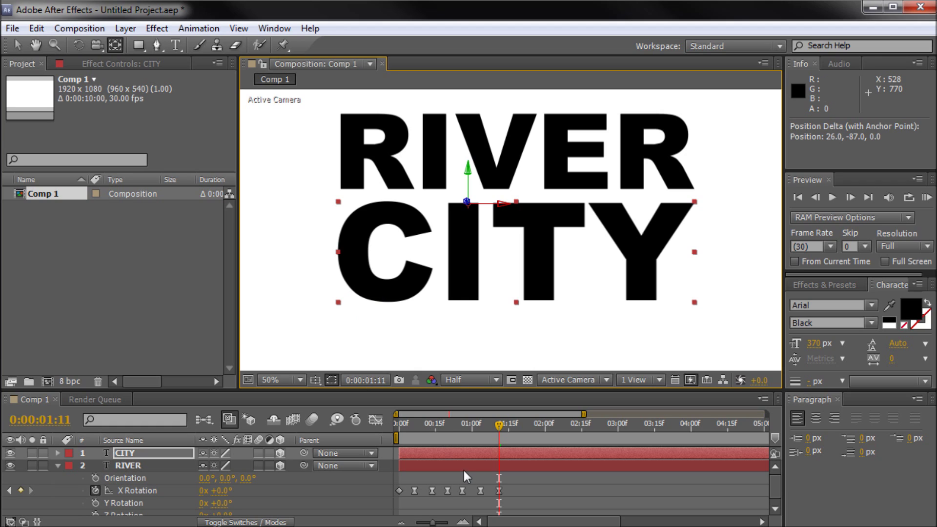
Copy all RIVER X Rotation keyframes except the first and paste them into CITY's X Rotation at 0:00:01:11
click(518, 484)
drag(502, 496, 411, 506)
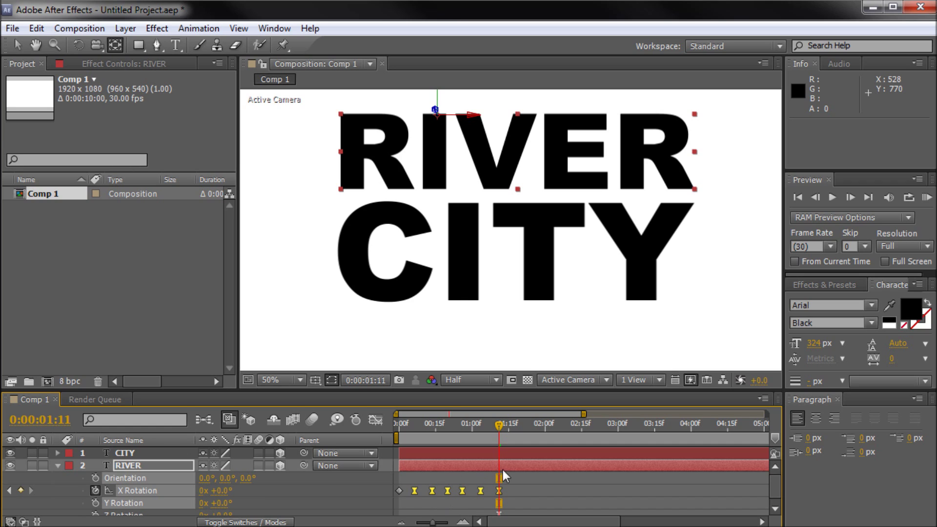
click(404, 456)
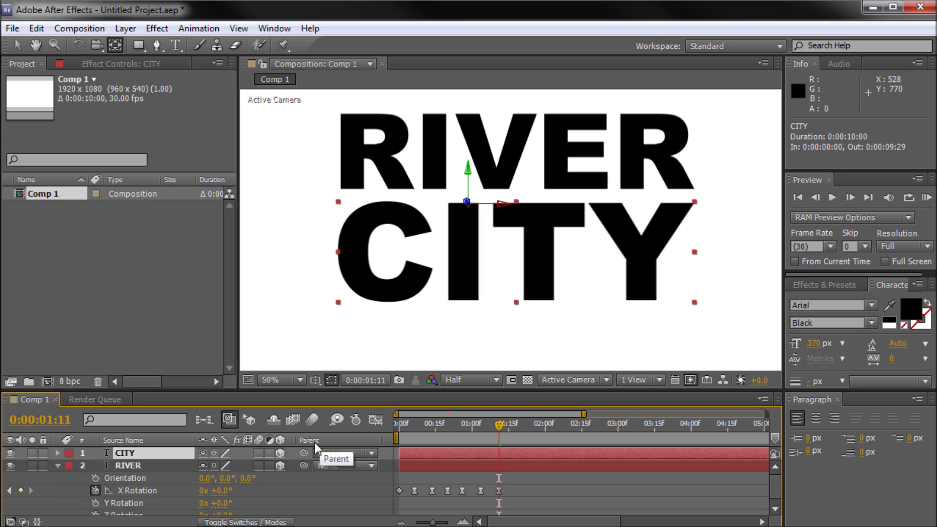
key(r)
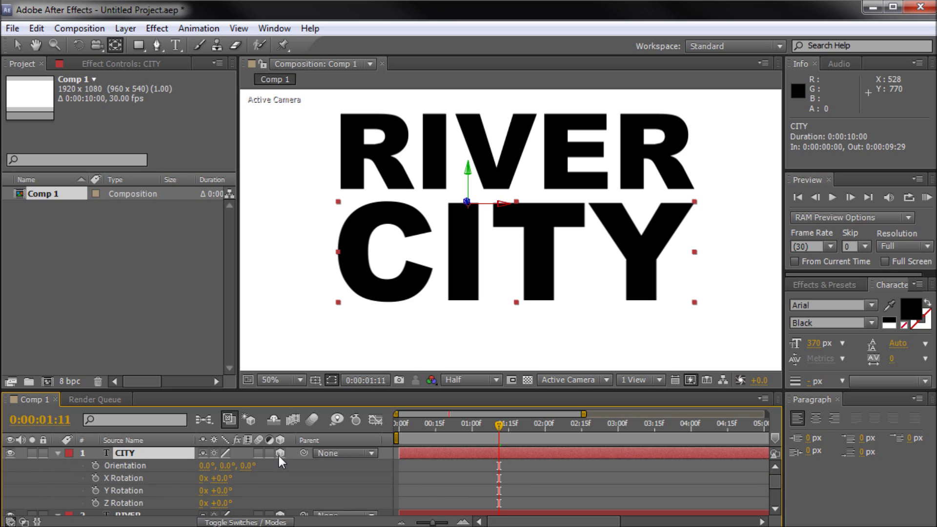
click(95, 478)
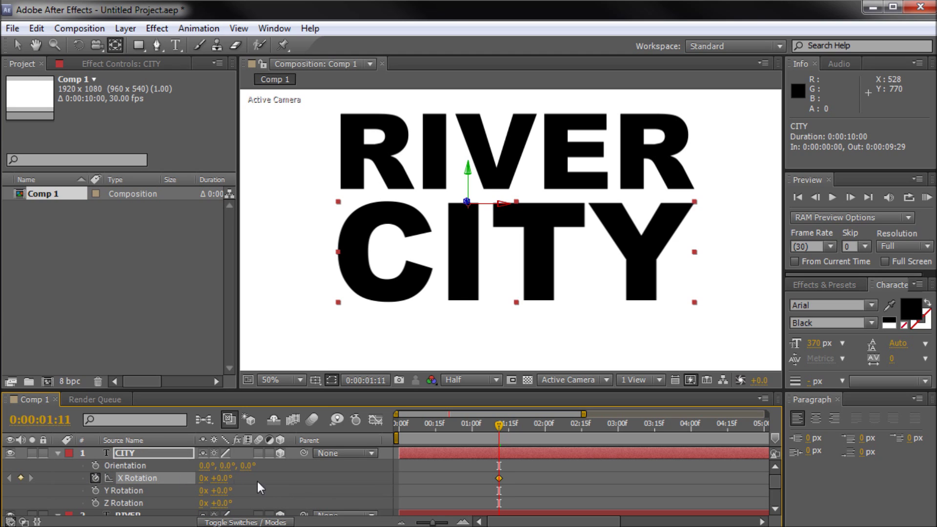
key(ctrl+v)
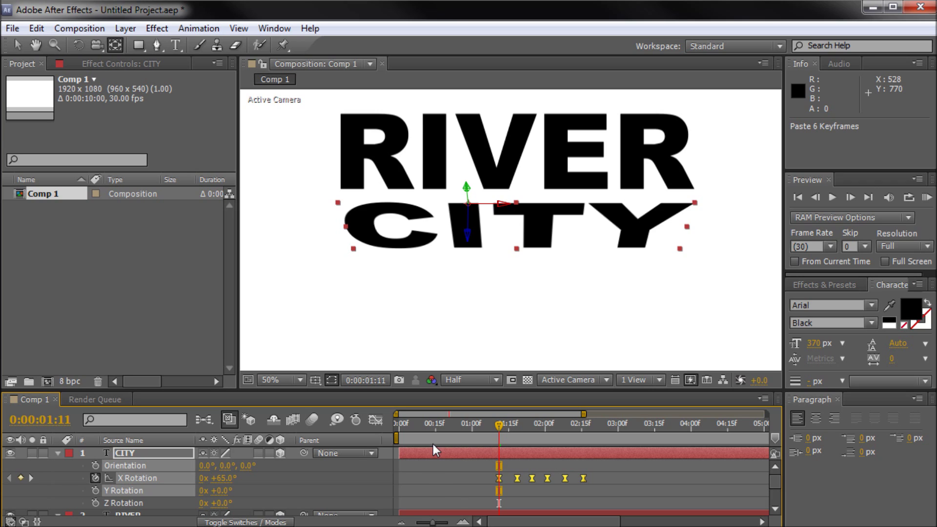
Parent the CITY layer to the RIVER layer
click(348, 454)
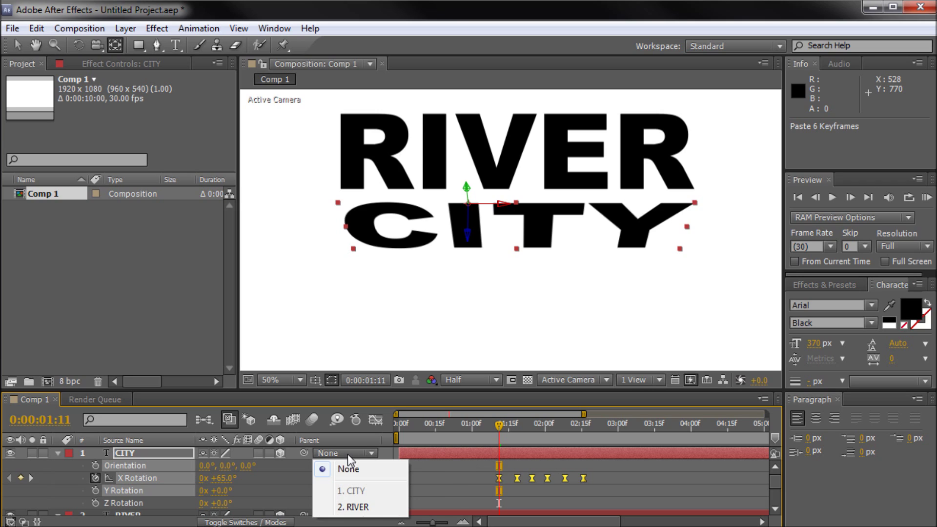
click(375, 400)
drag(774, 482, 772, 481)
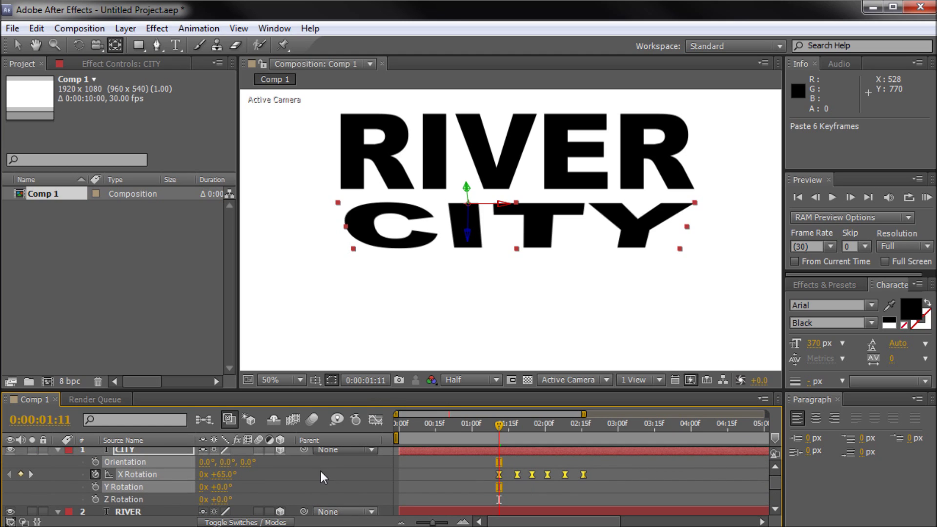
click(373, 450)
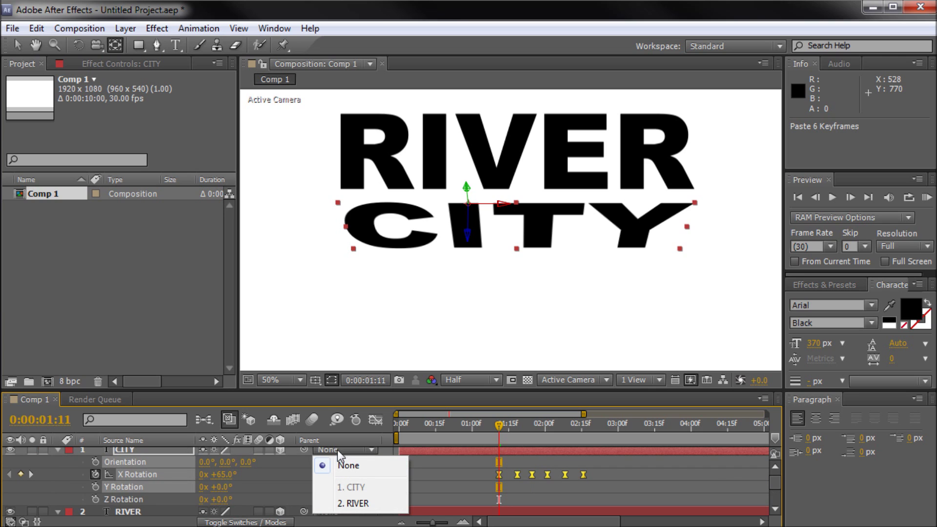
click(338, 504)
Shift CITY's X Rotation keyframes to start at 0:00:00:07 and trim the layer's in point to that same time
drag(494, 432, 416, 499)
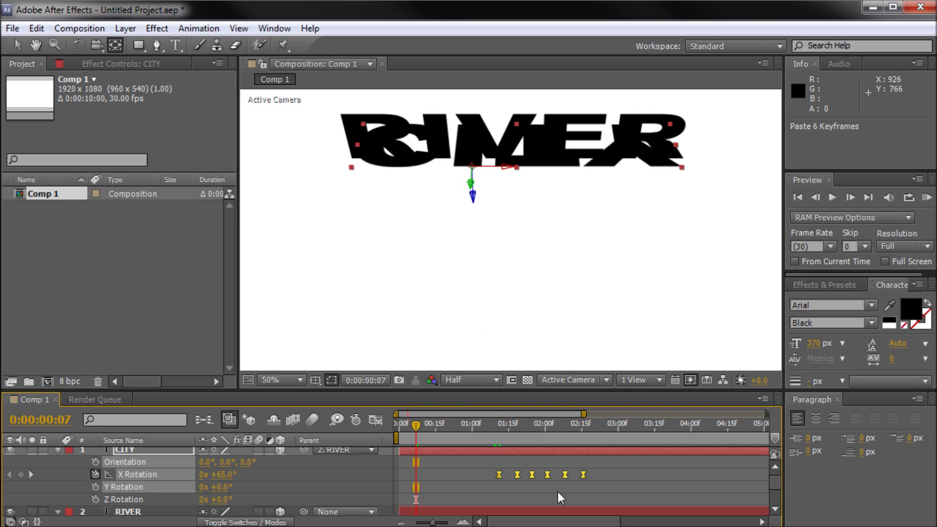
drag(623, 467, 418, 481)
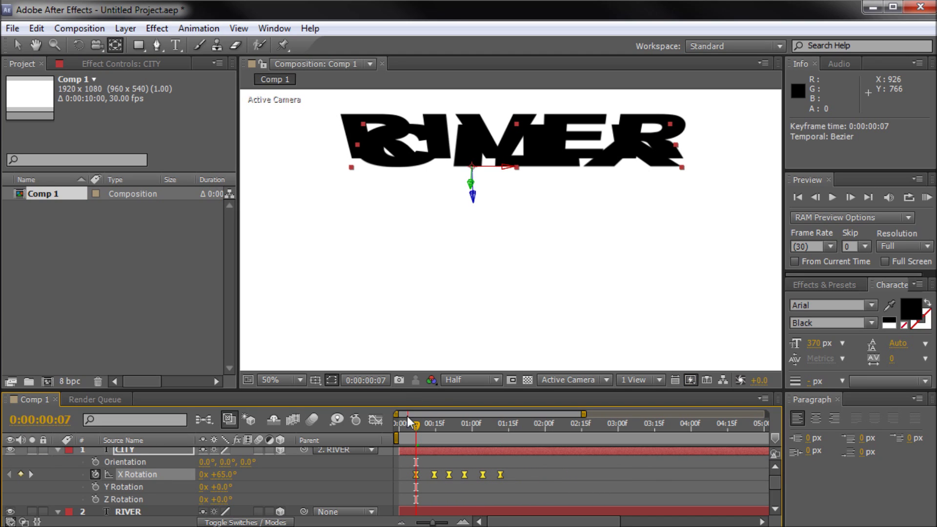
click(403, 449)
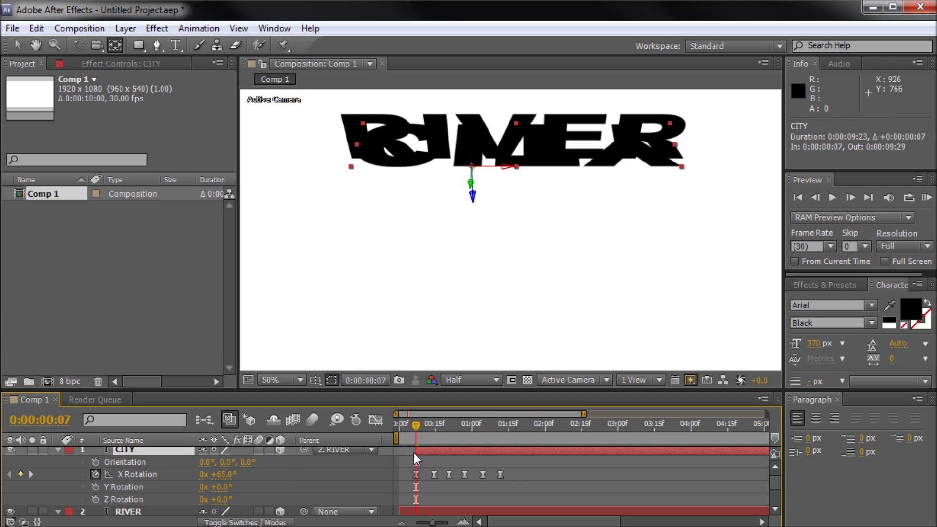
Scrub back and forth through the animation to check how CITY swings along with RIVER, ending at 0:00:01:23
drag(420, 426, 503, 455)
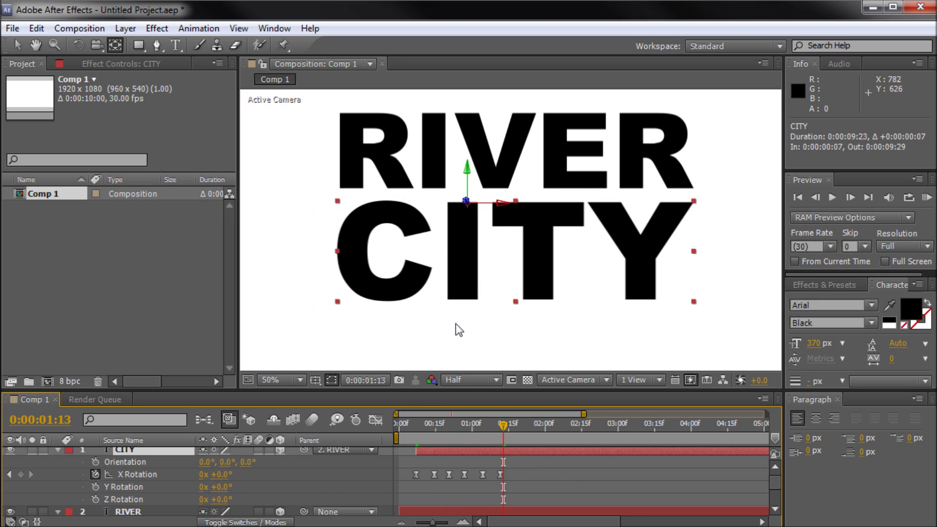
drag(502, 424, 437, 474)
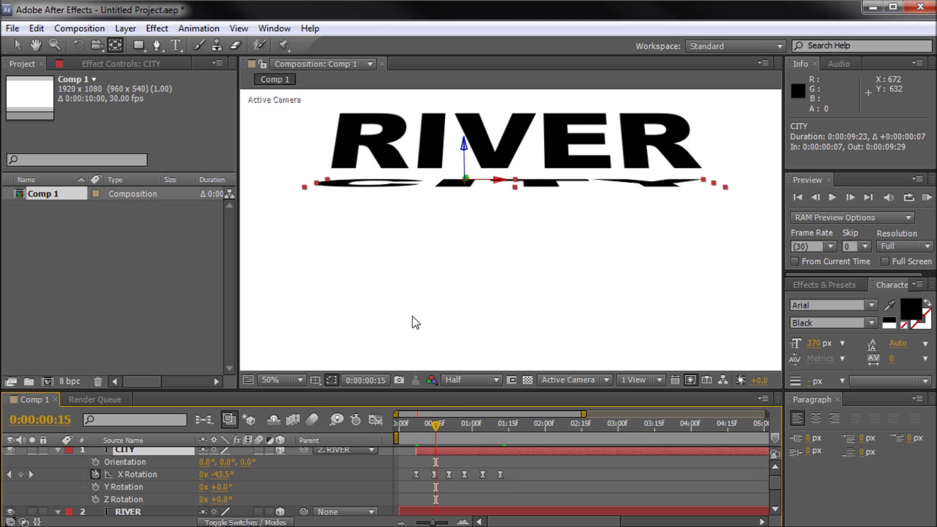
drag(438, 422, 528, 448)
Add the text GRAPHIX at 0:00:01:23 and place it beneath CITY, aligned with its left edge
scroll(498, 281, down, 1)
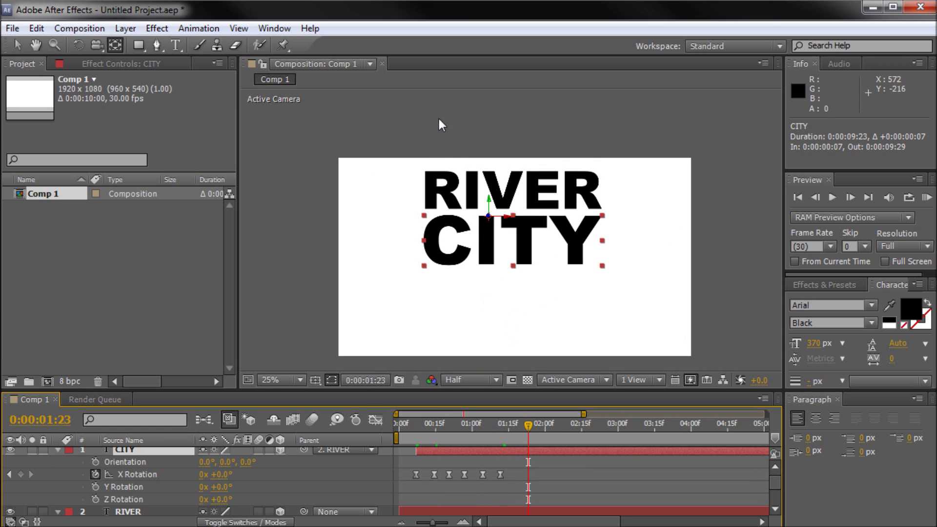
scroll(486, 269, up, 1)
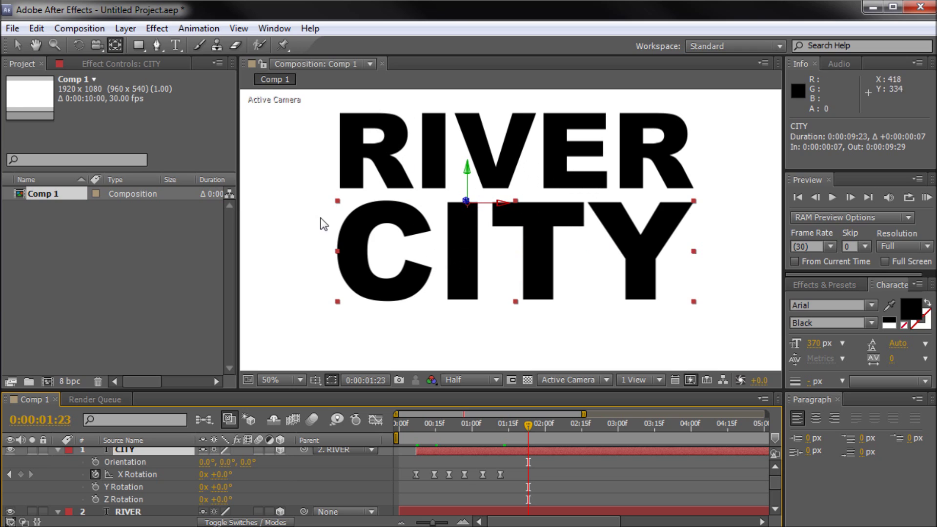
scroll(500, 250, down, 1)
scroll(493, 274, up, 1)
key(h)
drag(503, 304, 505, 236)
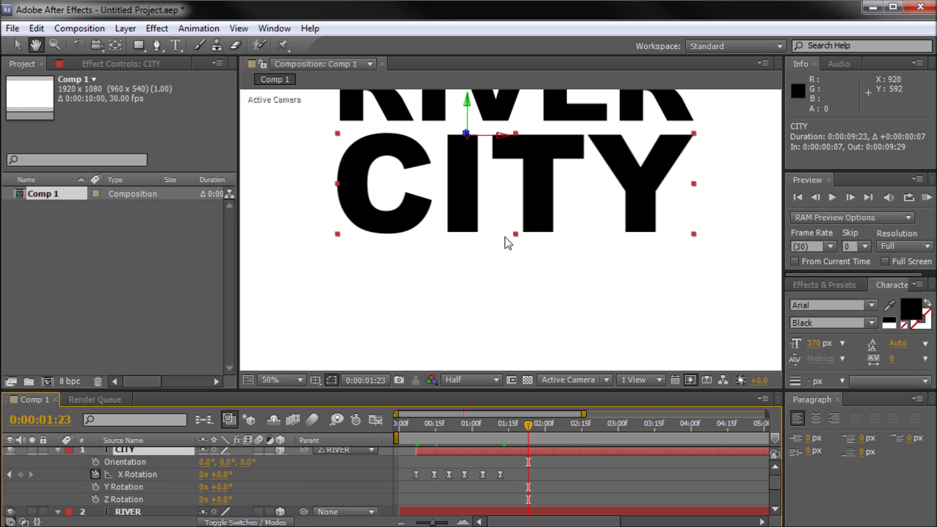
scroll(505, 237, down, 1)
click(175, 44)
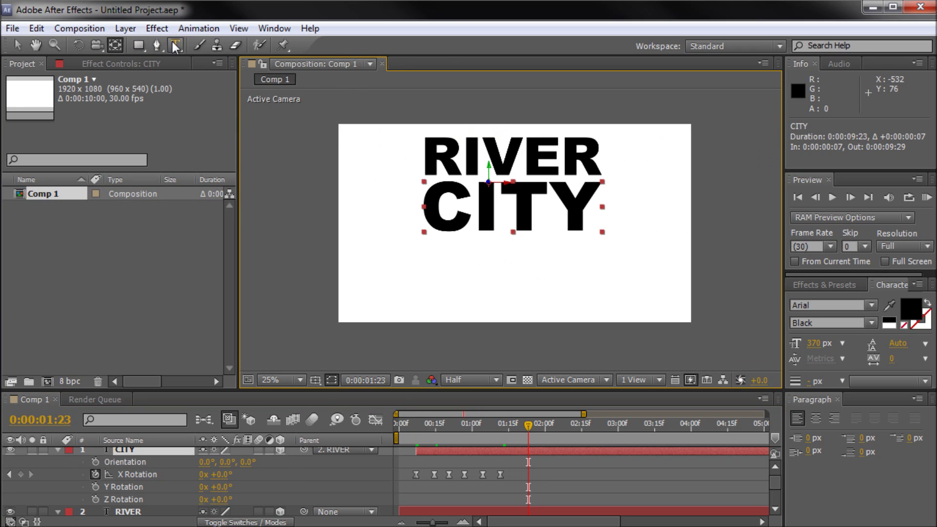
click(427, 274)
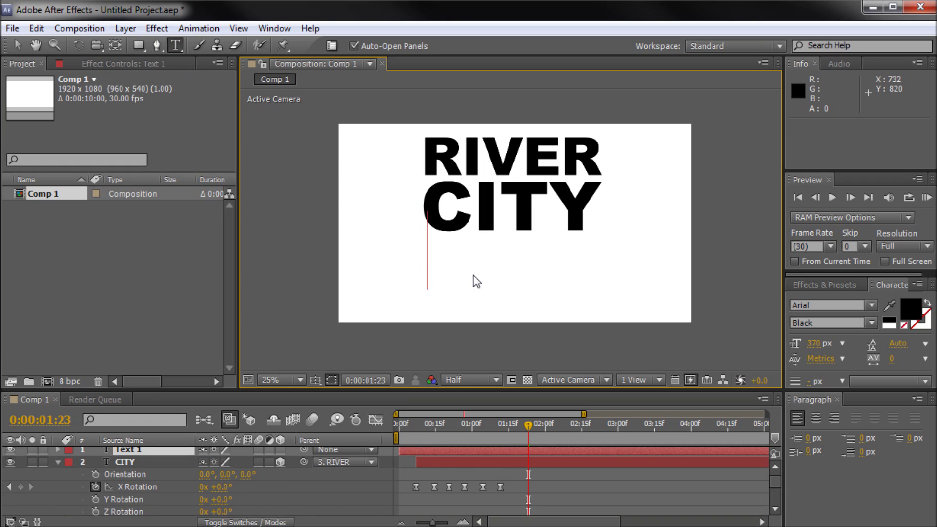
text(GRAP)
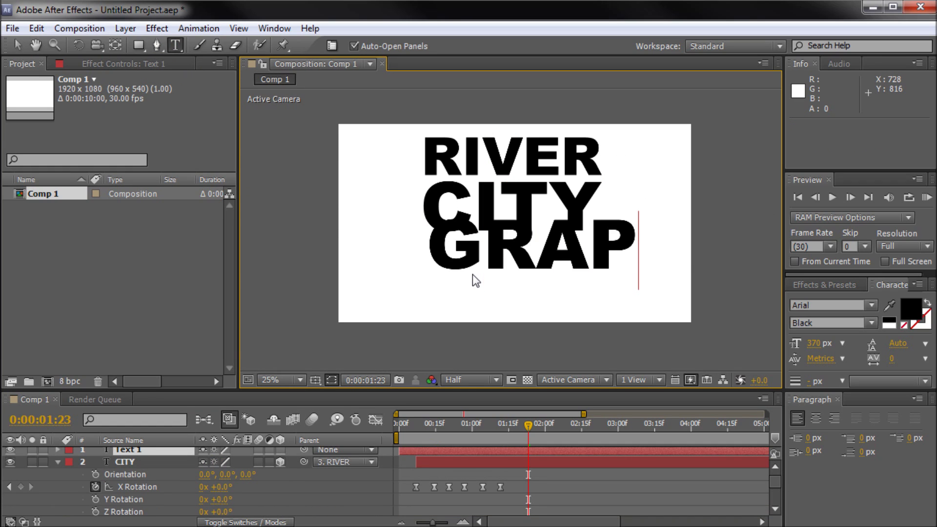
text(HIX)
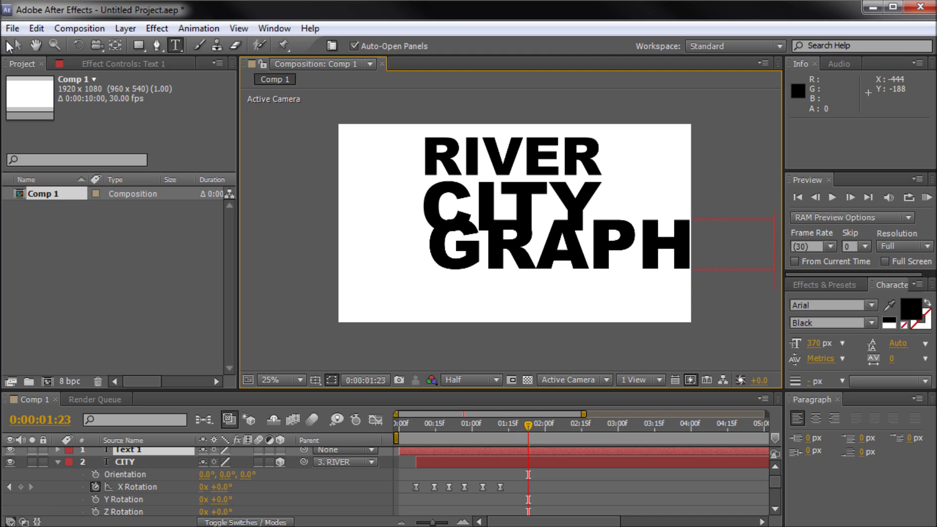
click(17, 45)
key(period)
drag(385, 293, 378, 315)
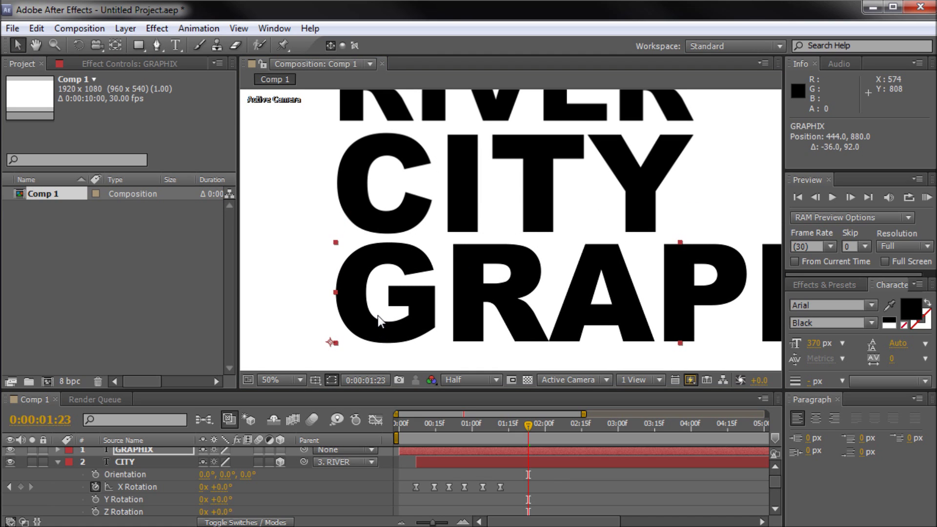
Shrink GRAPHIX to 195 px and move it up close beneath CITY, at position 460, 762
drag(813, 343, 665, 299)
click(688, 347)
click(813, 344)
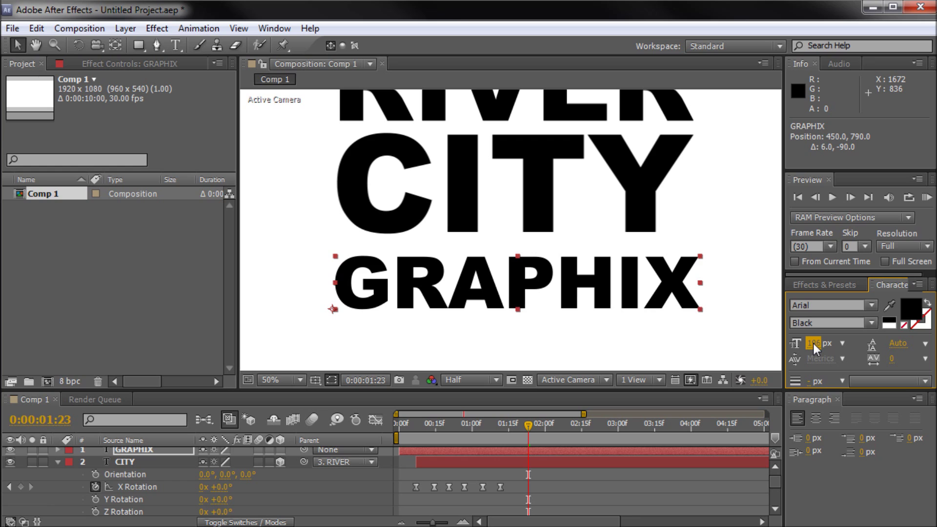
key(Down)
drag(510, 283, 515, 277)
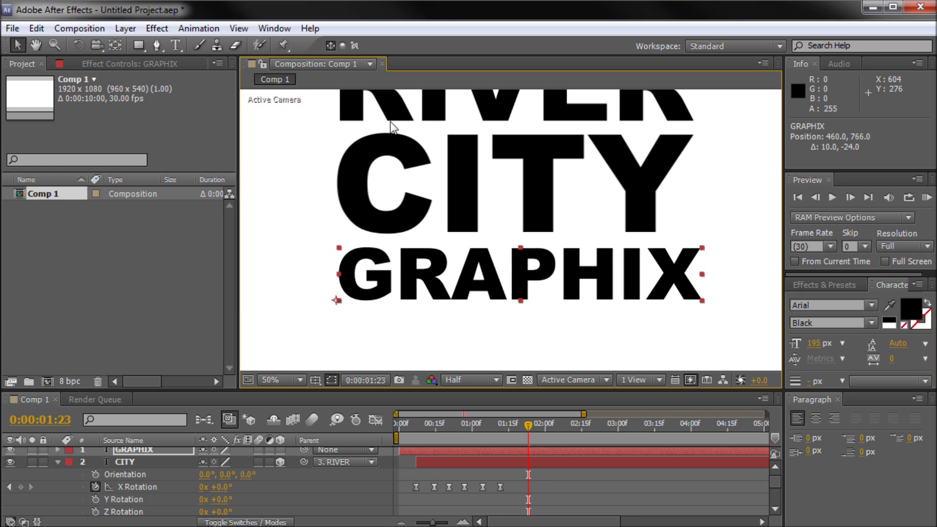
drag(414, 262, 414, 261)
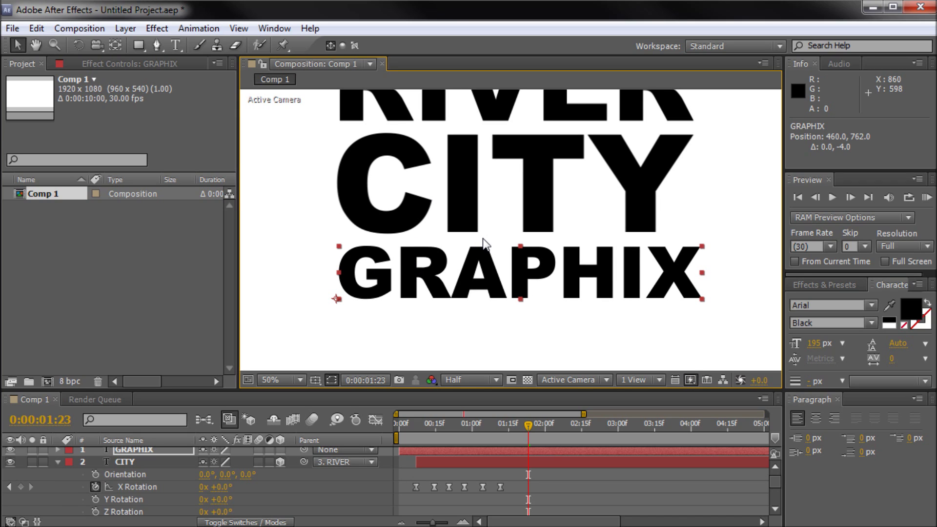
Fine-tune the GRAPHIX font size to 192 px so its width matches CITY
scroll(554, 213, up, 1)
scroll(554, 213, down, 1)
key(h)
drag(611, 136, 623, 166)
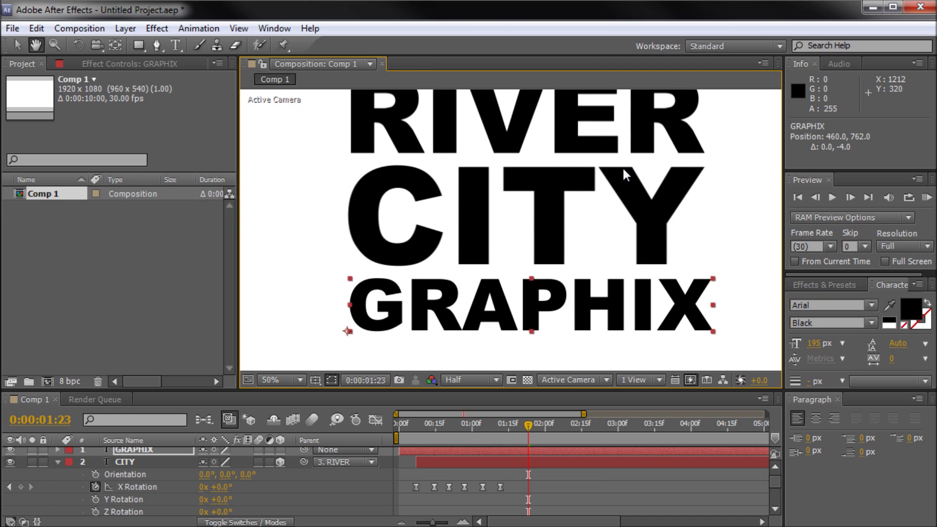
key(v)
click(814, 344)
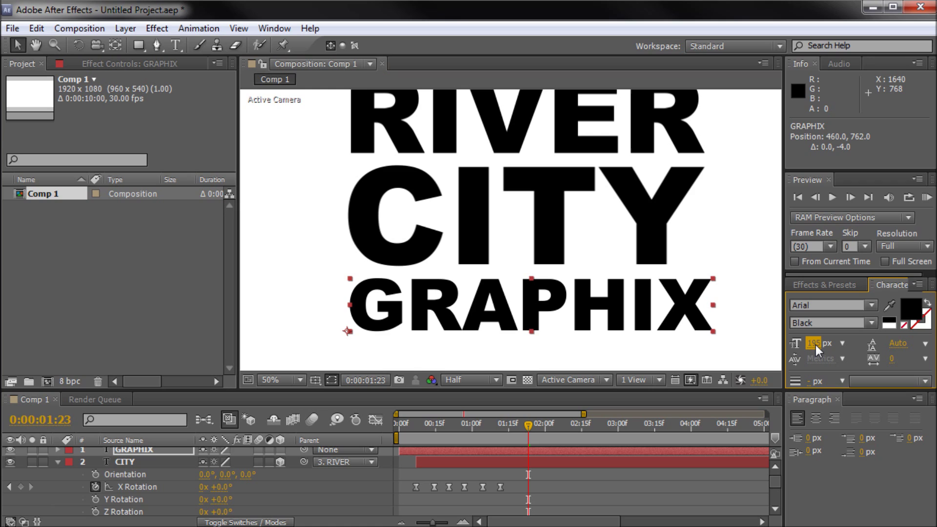
drag(816, 344, 814, 345)
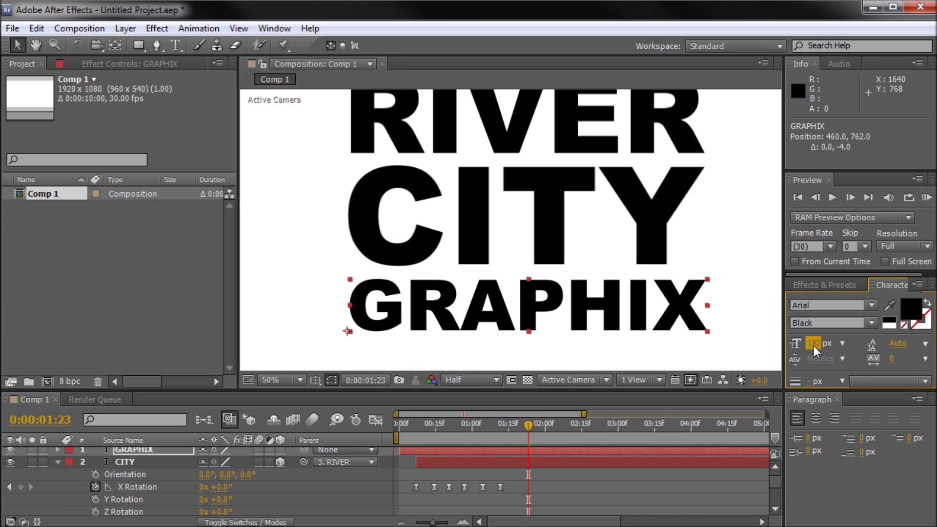
click(493, 265)
click(456, 302)
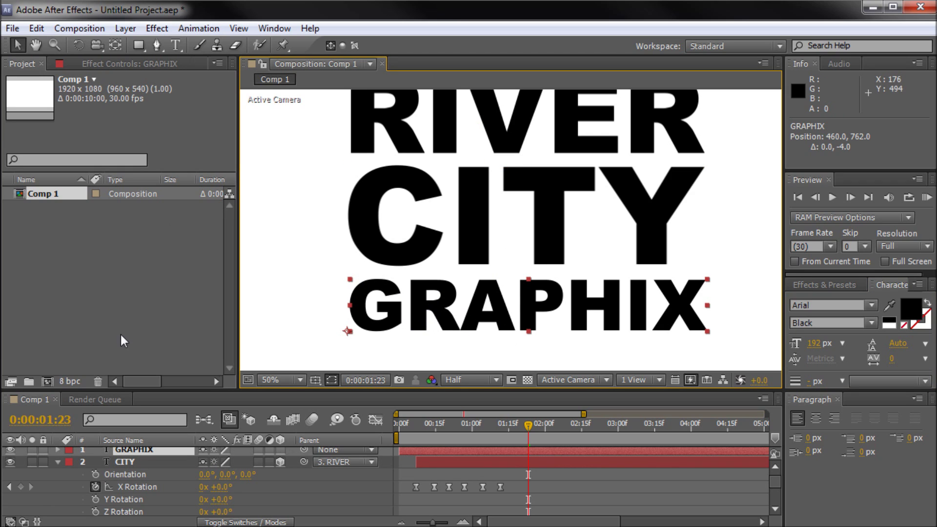
Make GRAPHIX a 3D layer and move its anchor point to the top edge of the letter A
scroll(293, 457, up, 1)
click(278, 452)
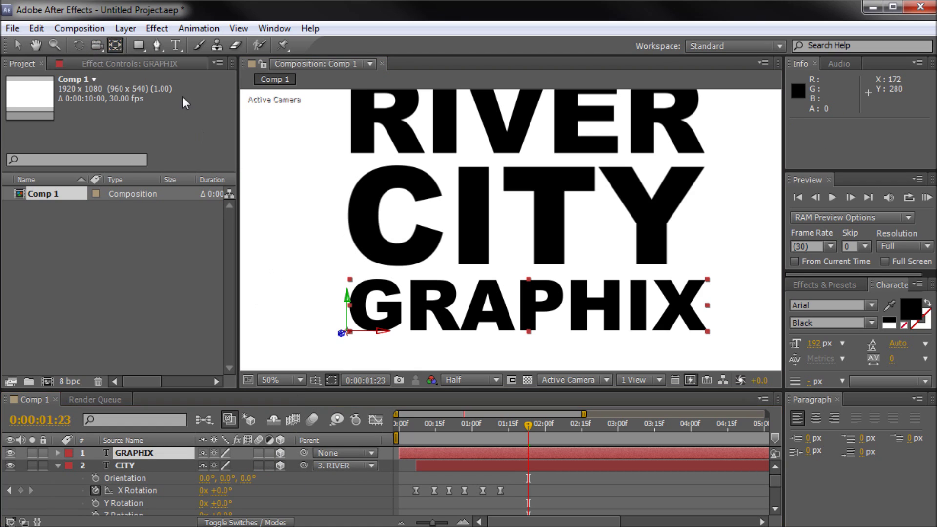
key(period)
key(h)
drag(348, 320, 490, 217)
key(y)
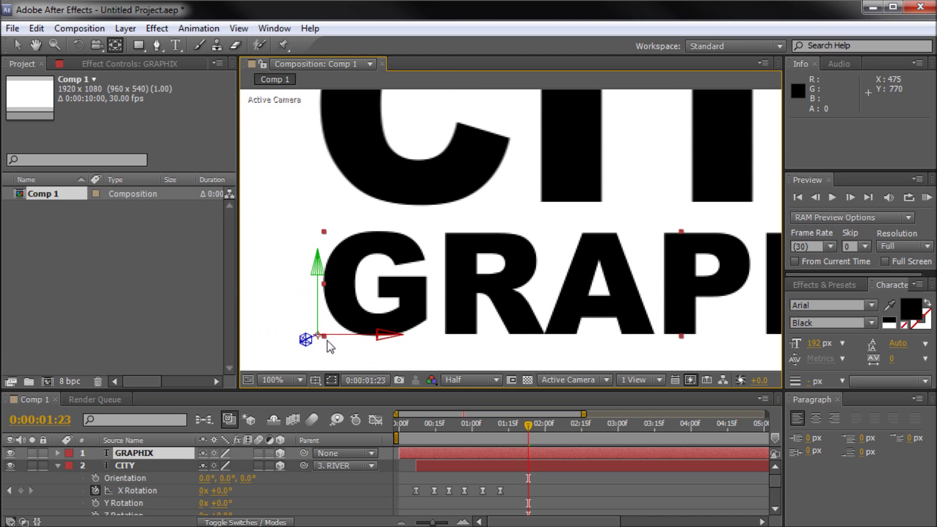
drag(318, 336, 607, 235)
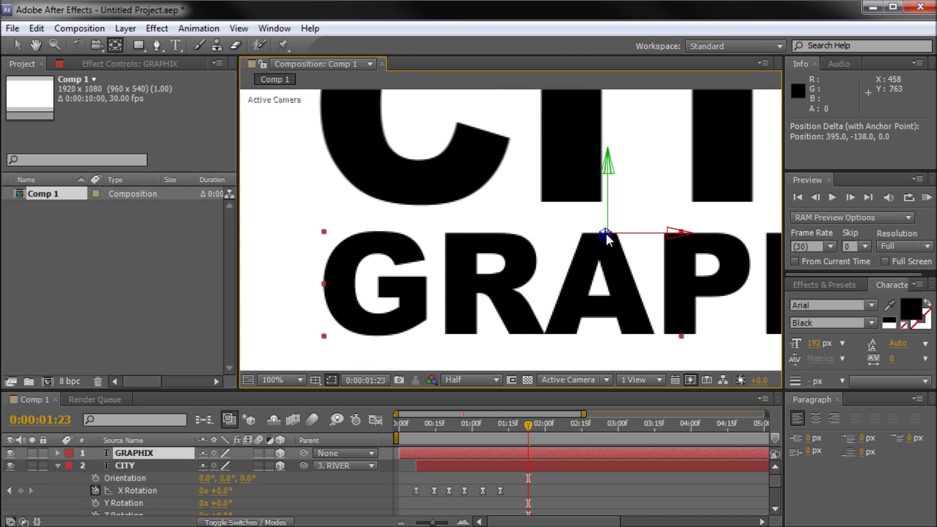
Fine-tune the GRAPHIX anchor point so it sits exactly on the flat top edge of the A
key(period)
key(period)
key(h)
drag(707, 264, 397, 253)
key(y)
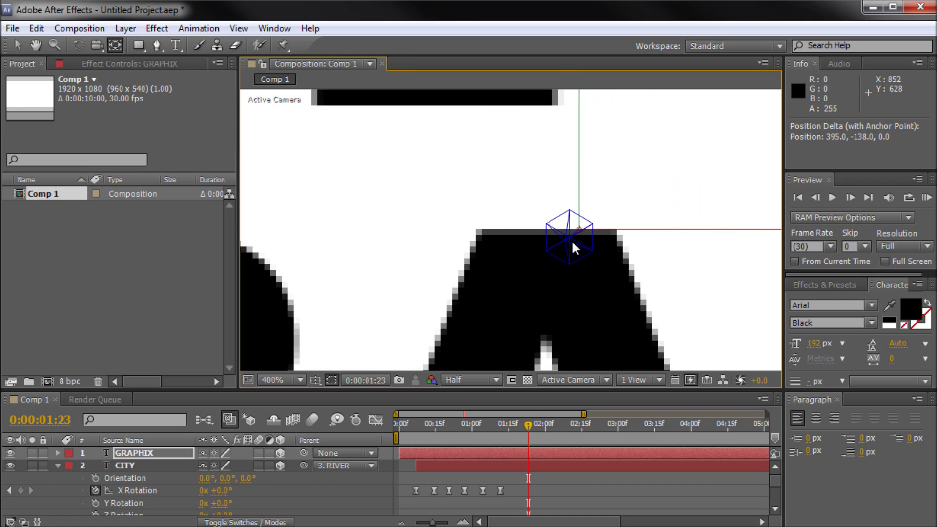
key(period)
drag(647, 228, 643, 240)
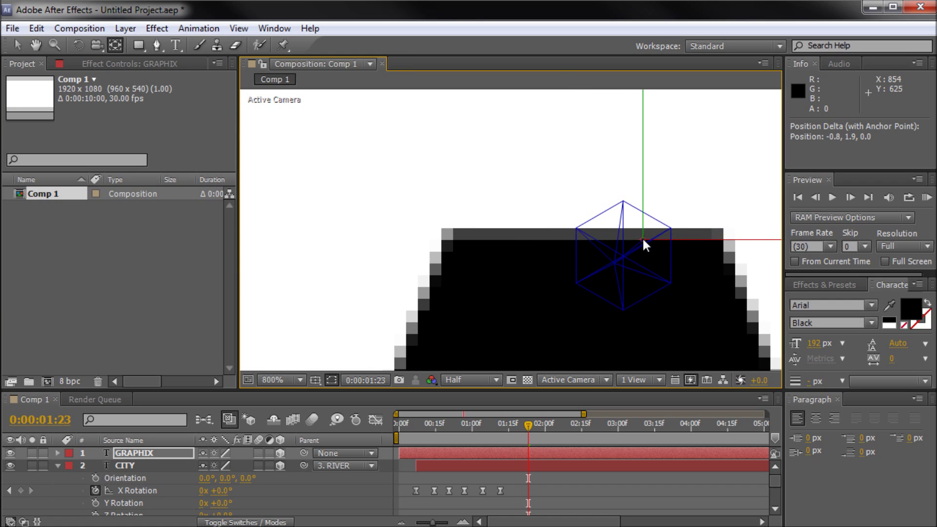
Select all of CITY's X Rotation keyframes and copy them
key(comma)
key(comma)
key(comma)
key(comma)
key(comma)
key(comma)
key(comma)
key(comma)
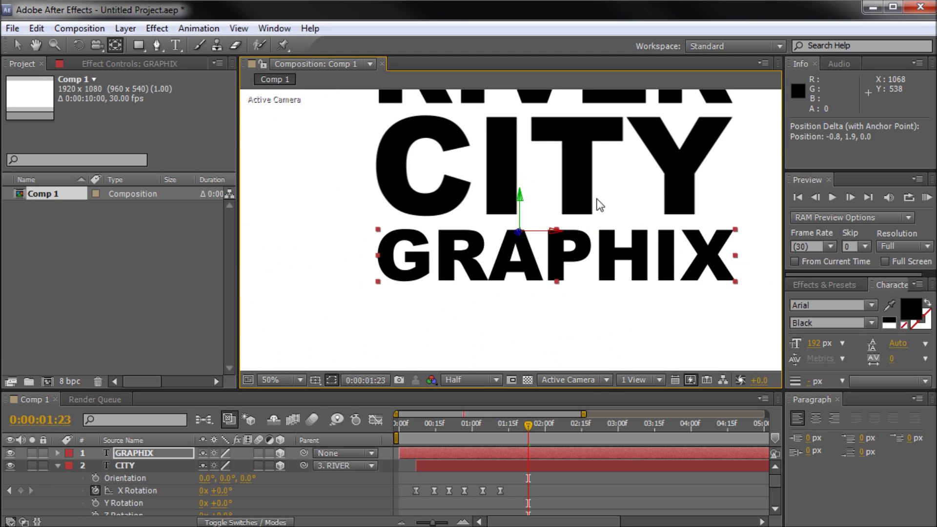
drag(567, 193, 517, 245)
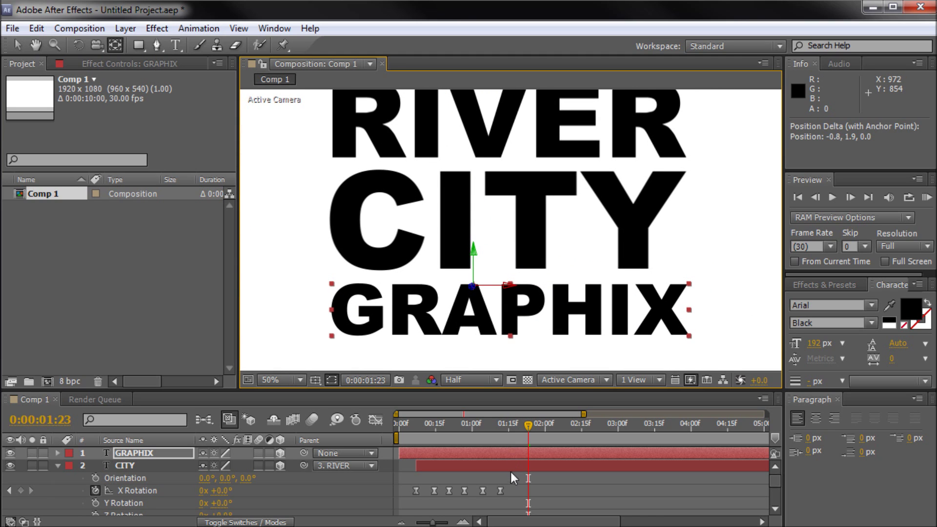
click(501, 490)
drag(478, 494, 405, 497)
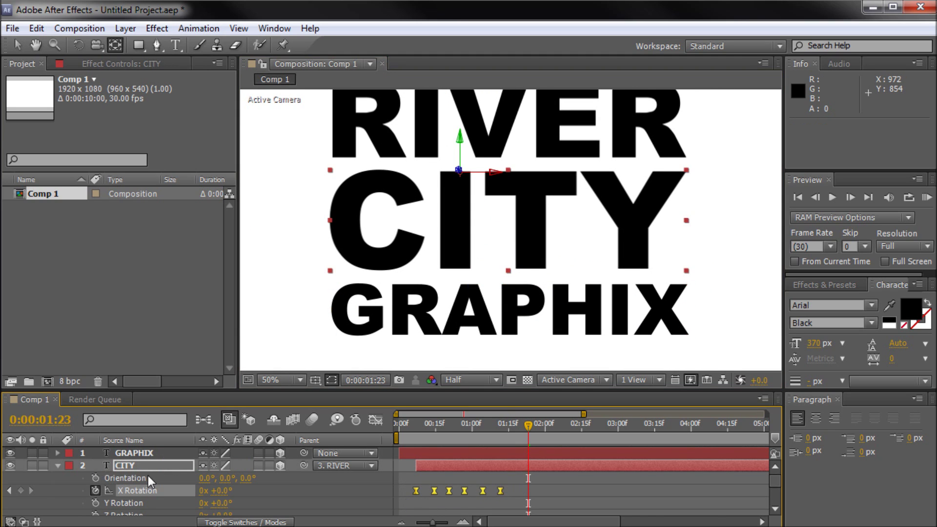
scroll(452, 466, down, 3)
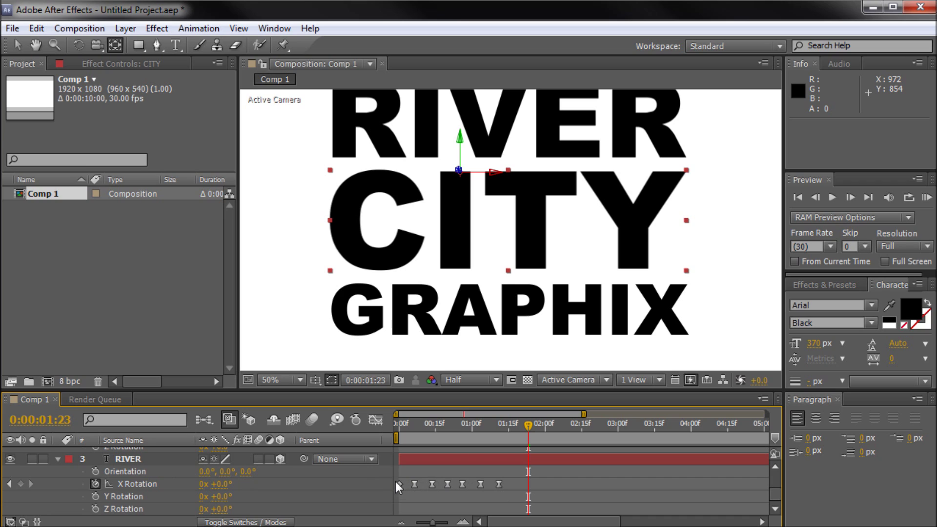
scroll(459, 473, up, 3)
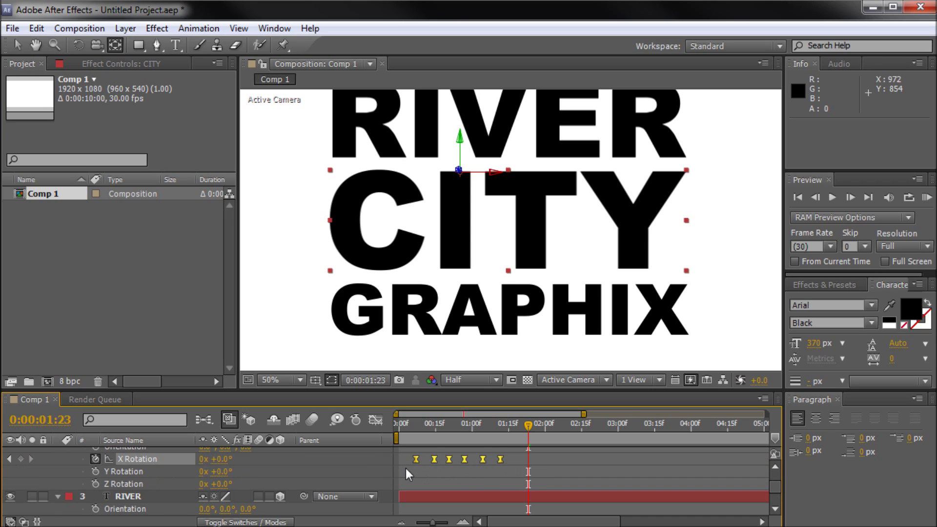
scroll(428, 467, up, 3)
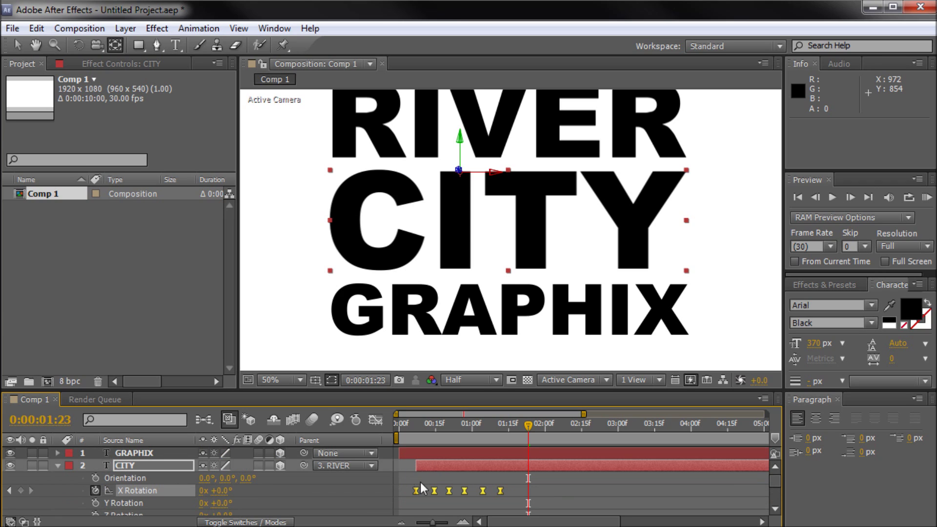
Turn on X Rotation keyframing for GRAPHIX, paste the copied keyframes at 0:00:01:23, and parent the layer to CITY
click(431, 454)
key(r)
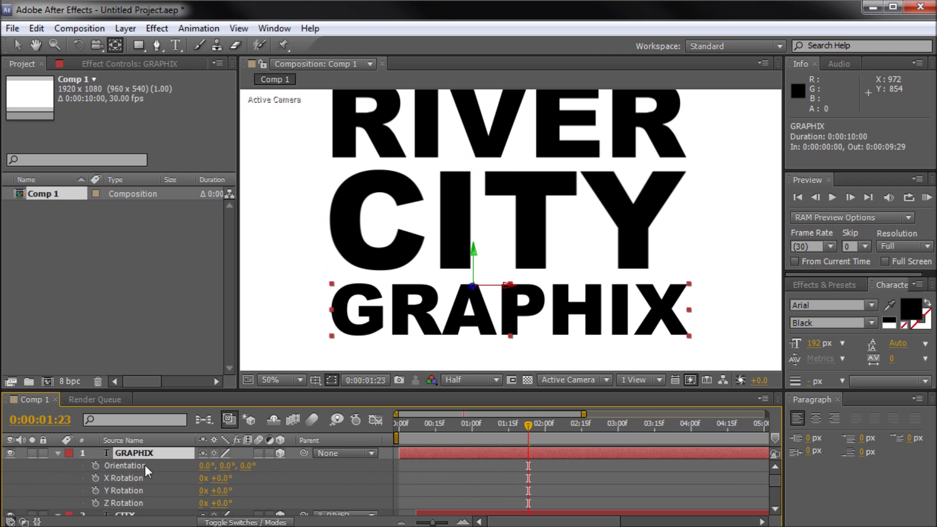
click(96, 478)
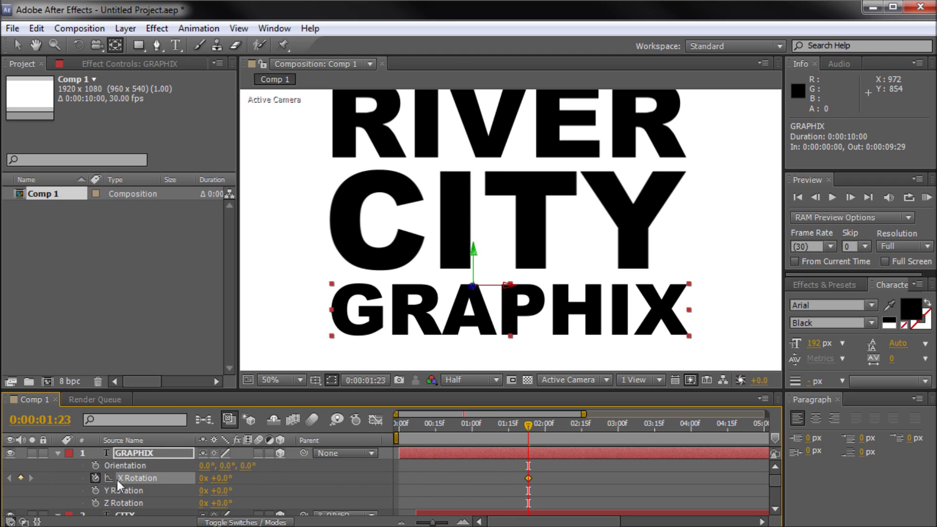
key(ctrl+v)
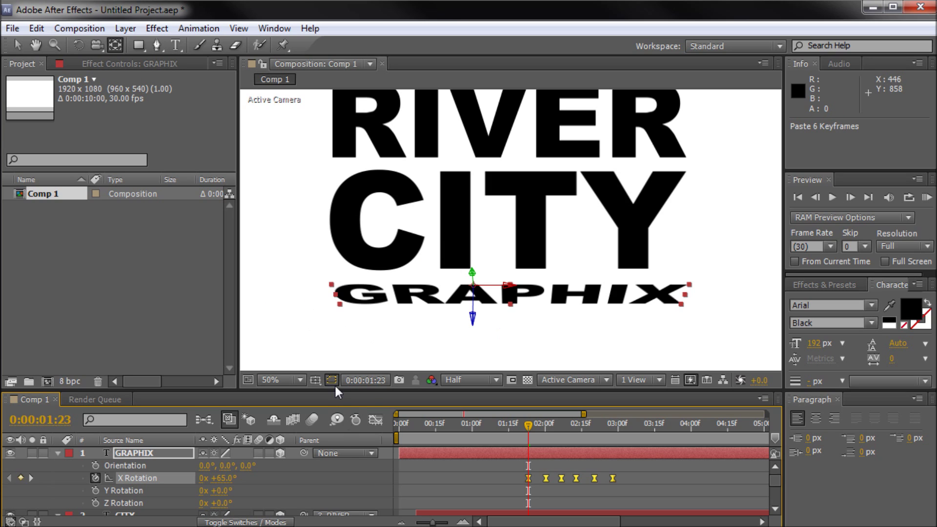
click(341, 452)
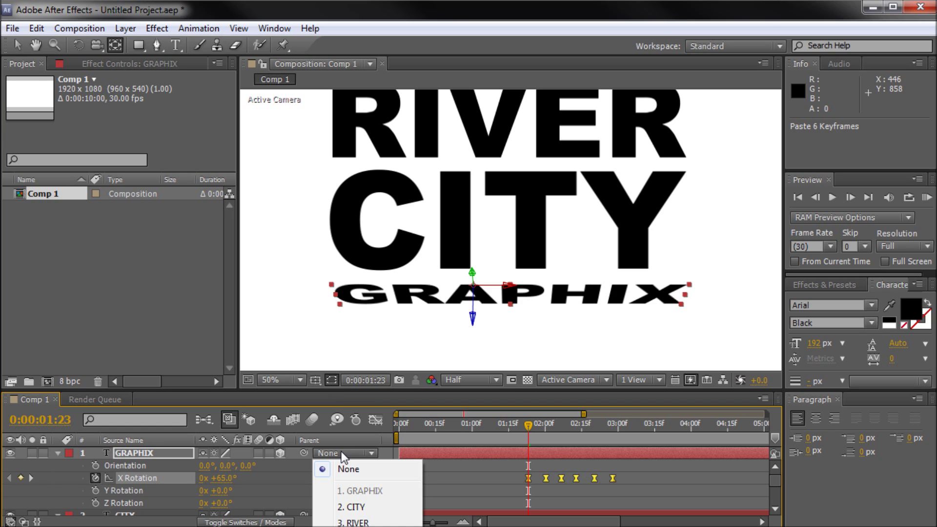
click(358, 508)
Move all of GRAPHIX's X Rotation keyframes earlier so the first one falls at 0:00:00:10
drag(526, 424, 505, 462)
scroll(506, 459, down, 2)
scroll(502, 449, up, 2)
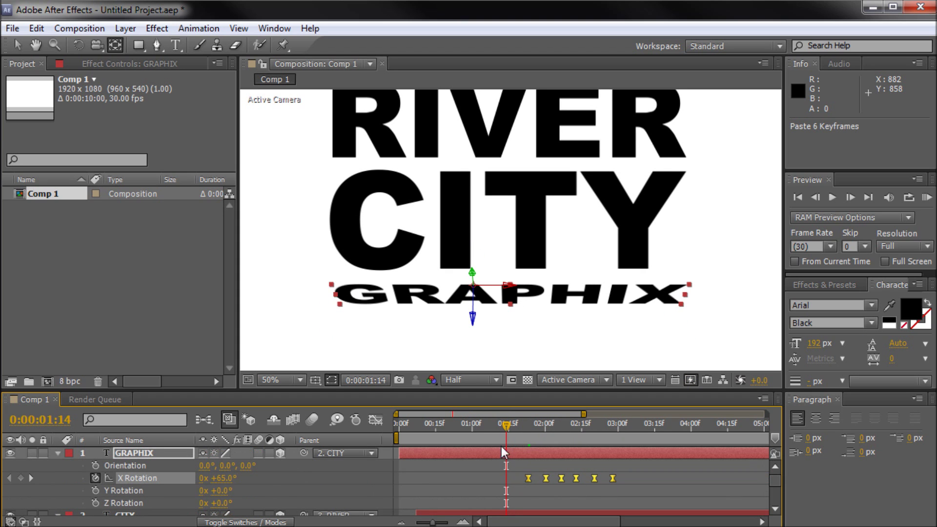
drag(506, 424, 422, 445)
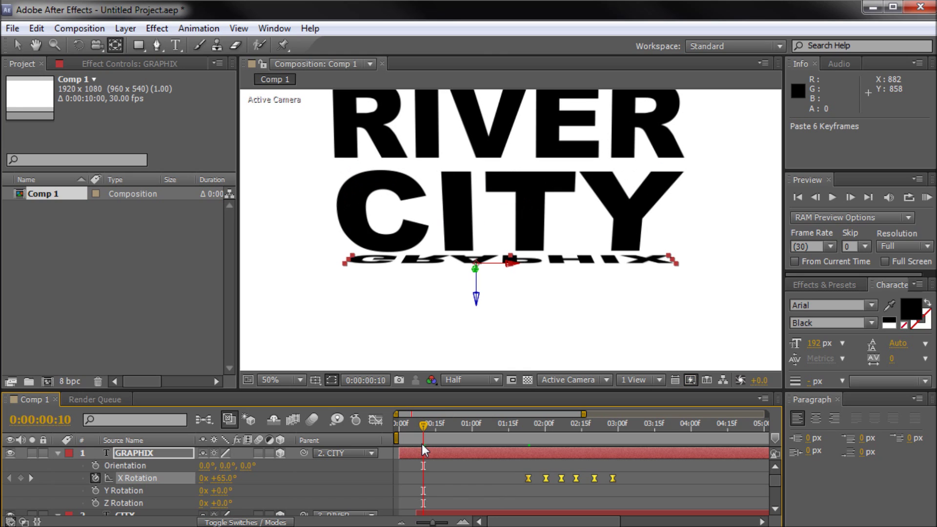
drag(631, 474, 524, 484)
click(529, 473)
click(609, 474)
drag(608, 473, 465, 479)
drag(425, 482, 423, 483)
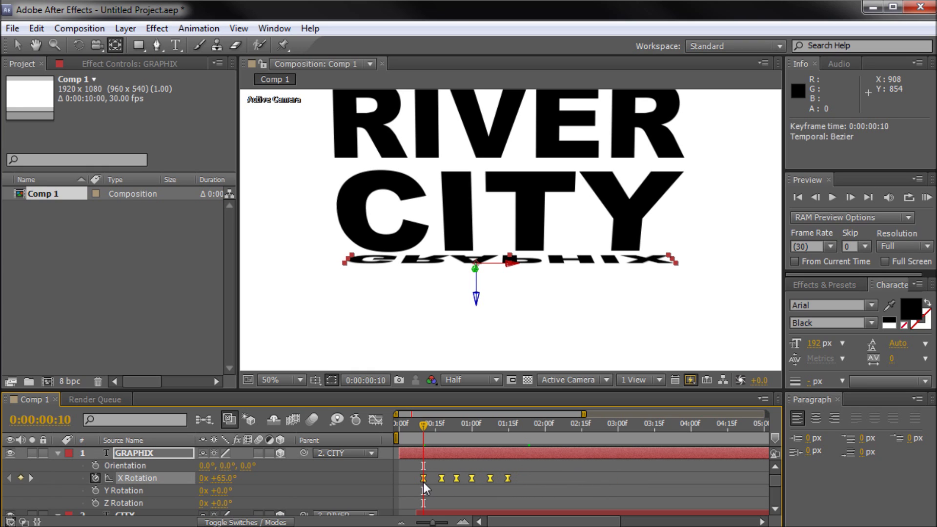
Trim the start of the GRAPHIX layer to 0:00:00:10, keeping its X Rotation keyframes in place
drag(427, 417, 446, 432)
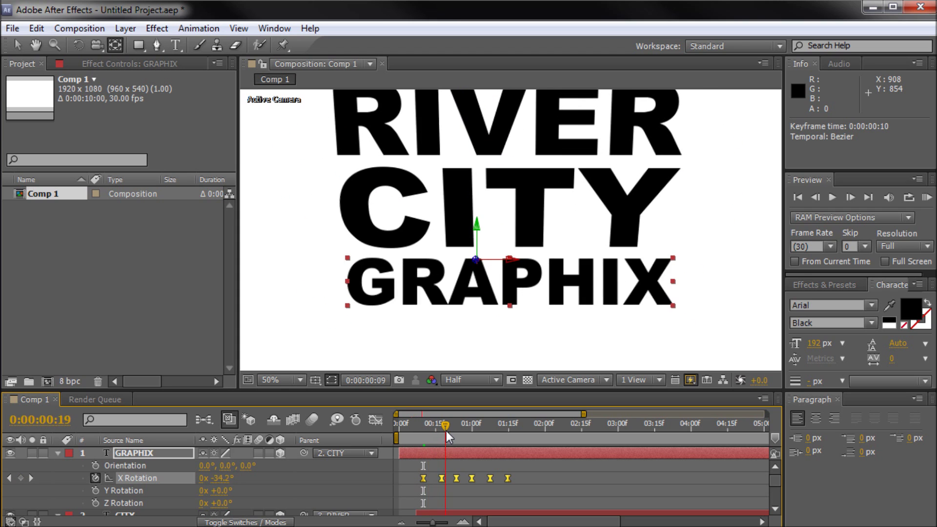
scroll(516, 247, down, 2)
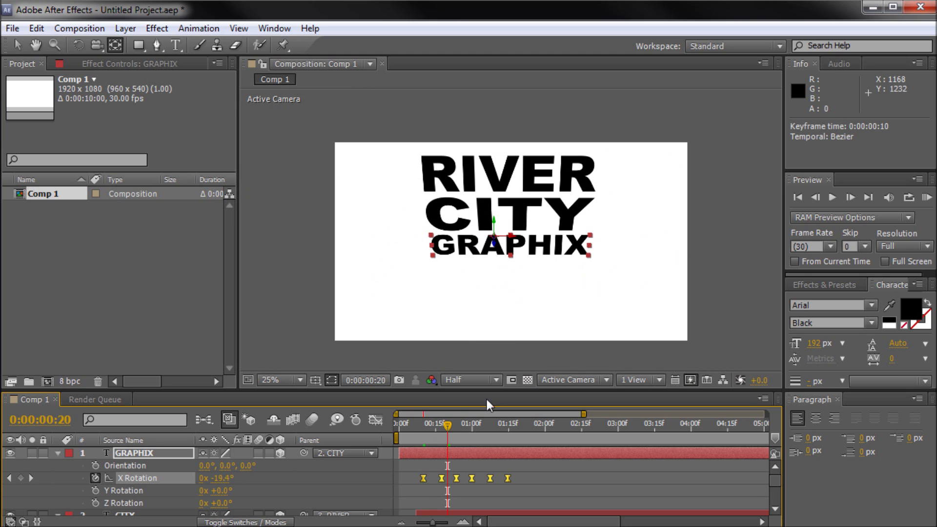
drag(451, 423, 427, 485)
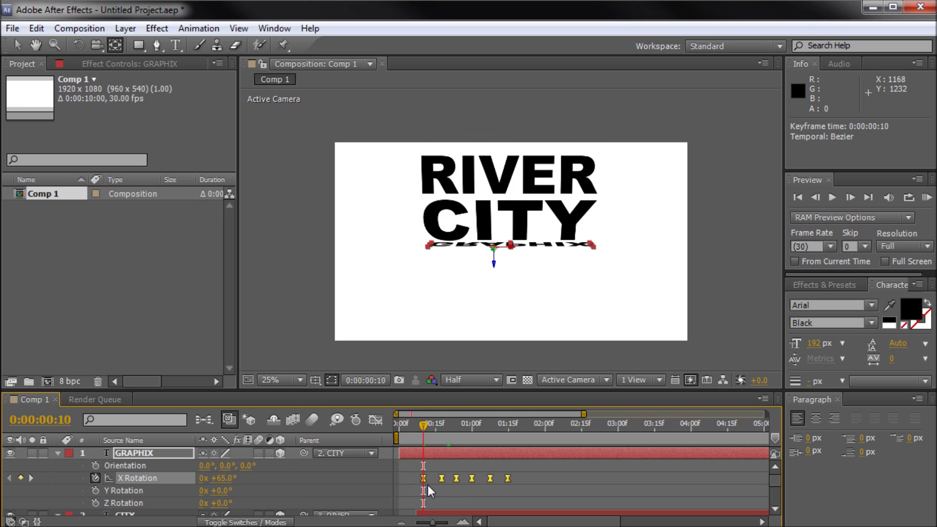
drag(403, 455, 419, 455)
key(ctrl+z)
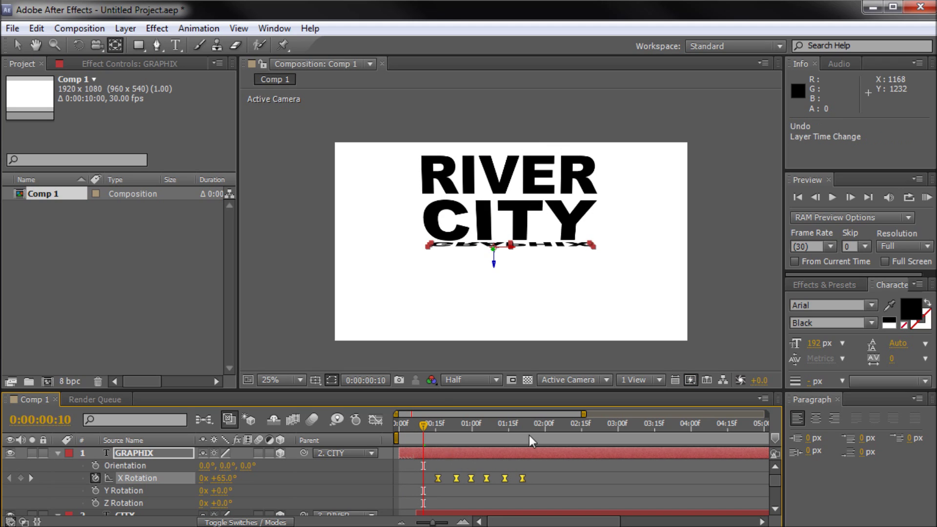
click(23, 47)
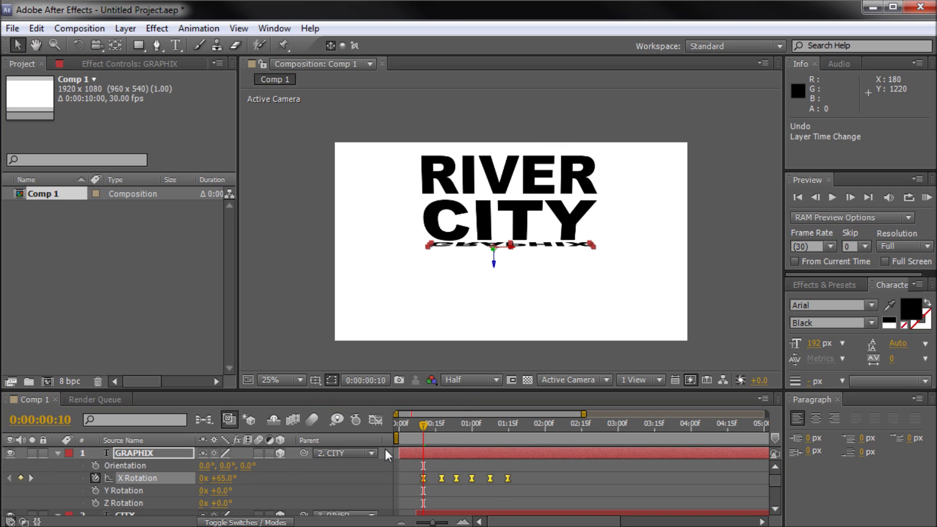
mouse_move(399, 451)
mouse_down()
mouse_move(422, 461)
mouse_move(425, 425)
mouse_move(402, 431)
mouse_move(417, 441)
mouse_move(390, 443)
mouse_move(448, 452)
mouse_move(389, 456)
mouse_up()
Play and scrub through the animation to check how the three words swing down, ending at 0:00:01:25
key(space)
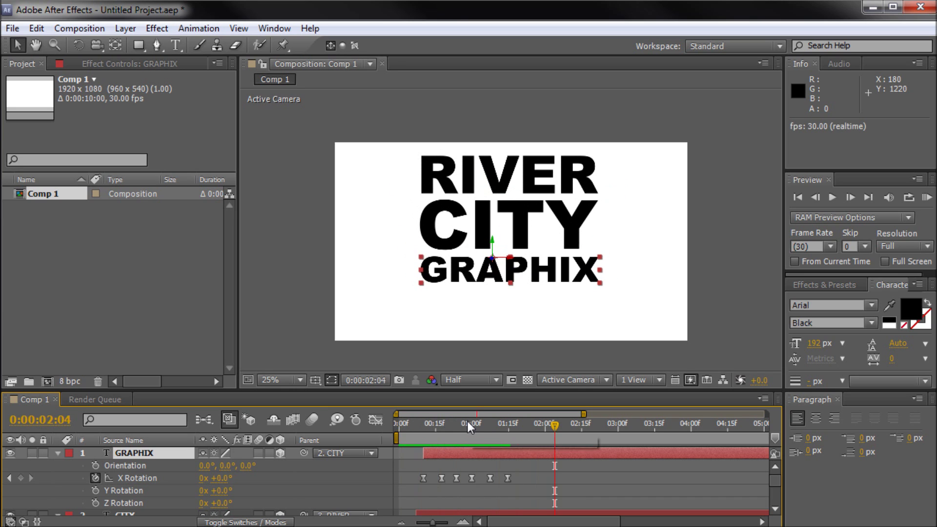
key(space)
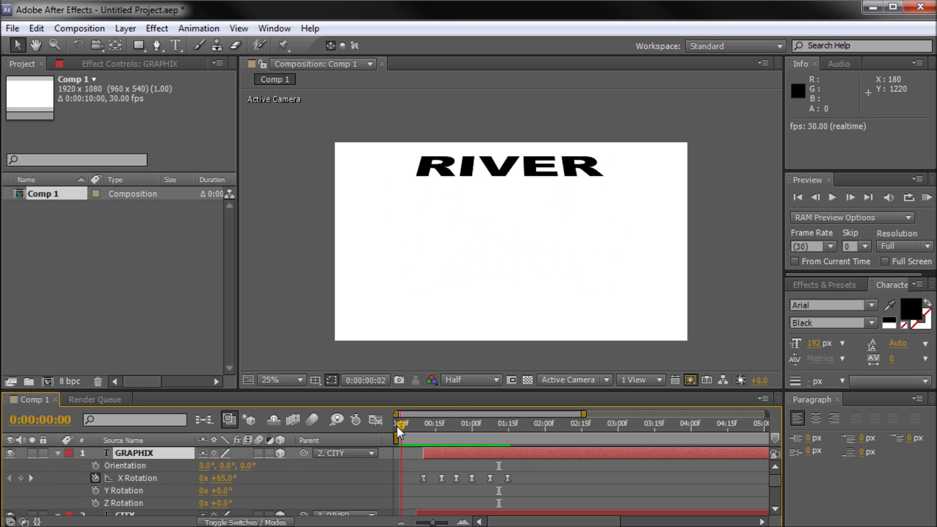
click(447, 434)
drag(447, 433, 429, 456)
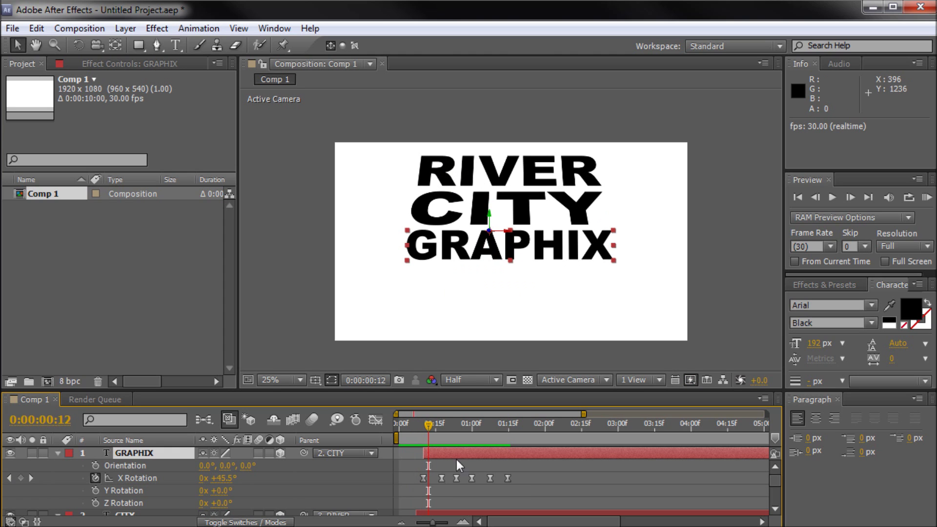
click(433, 425)
drag(434, 426, 441, 479)
drag(439, 427, 490, 433)
scroll(490, 242, up, 1)
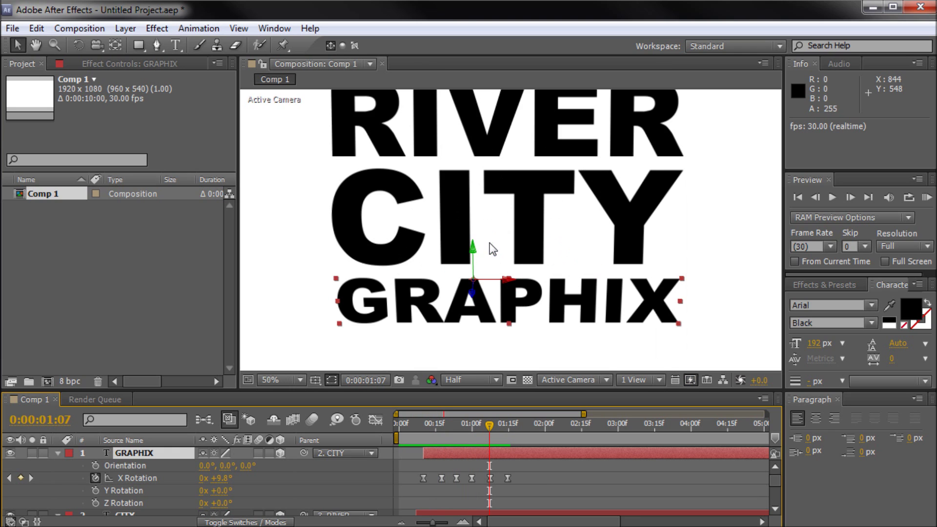
scroll(505, 250, down, 1)
drag(490, 424, 533, 431)
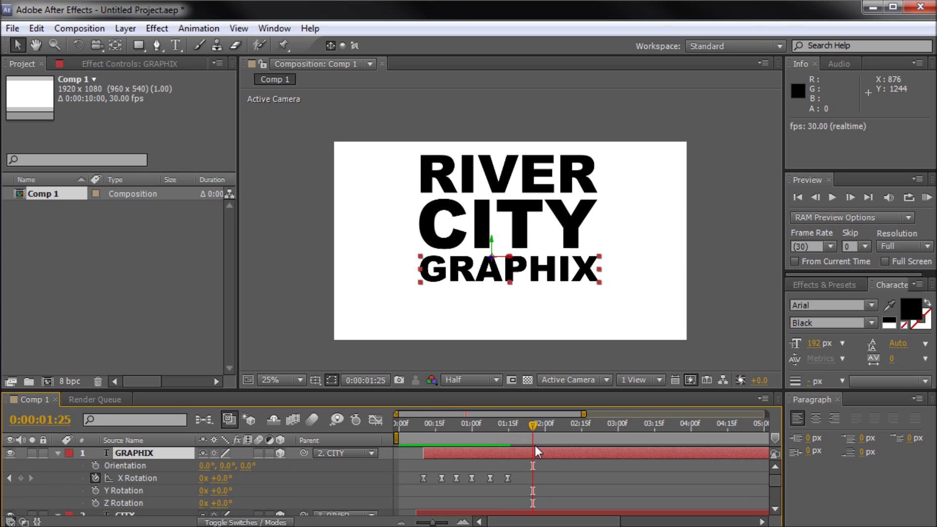
Select the RIVER, CITY and GRAPHIX layers together
scroll(518, 464, down, 3)
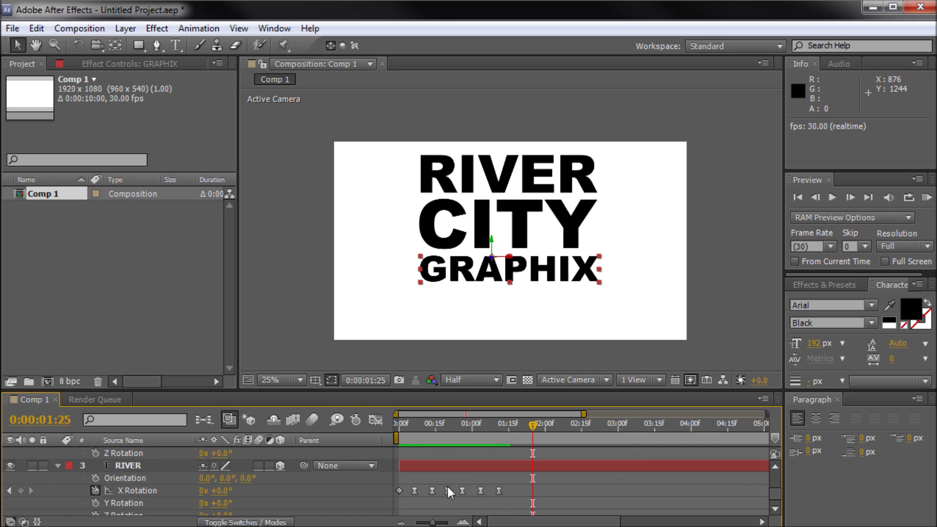
click(133, 465)
scroll(137, 464, up, 3)
shift+click(143, 454)
scroll(144, 453, down, 3)
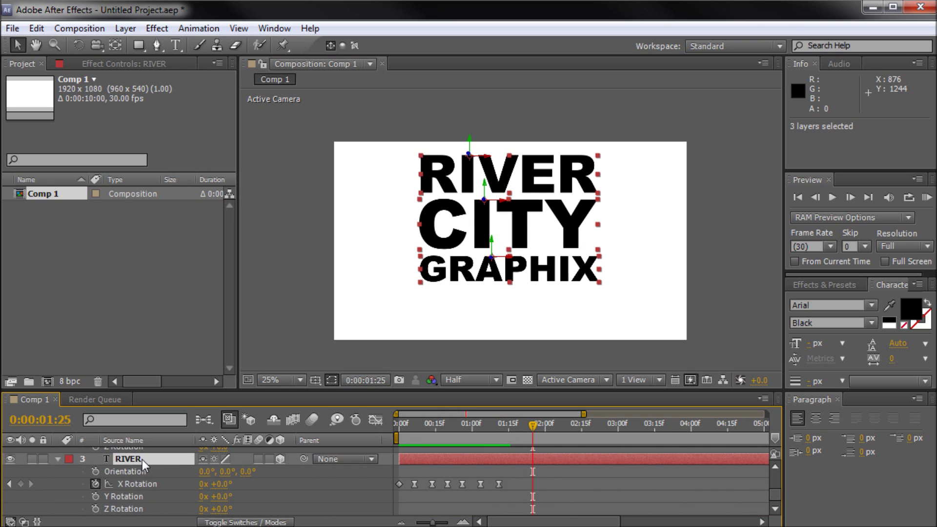
scroll(137, 453, up, 3)
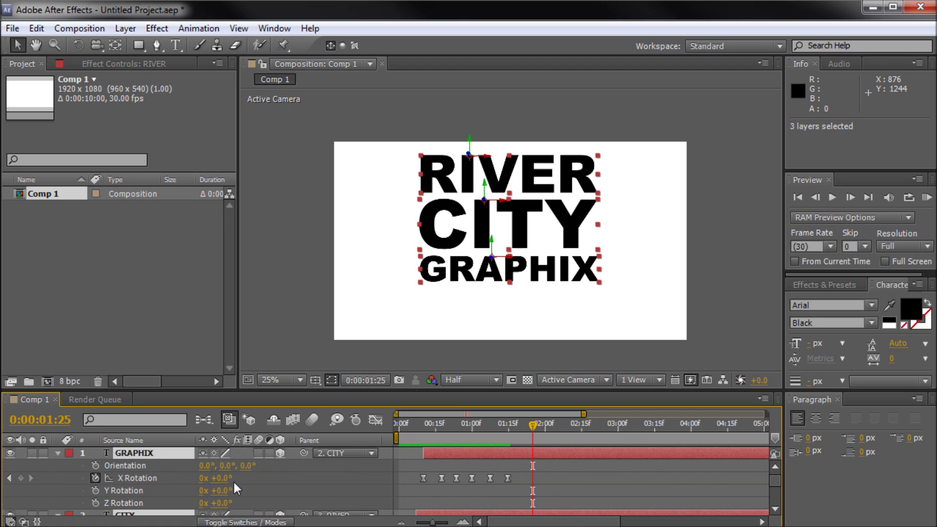
scroll(203, 451, down, 3)
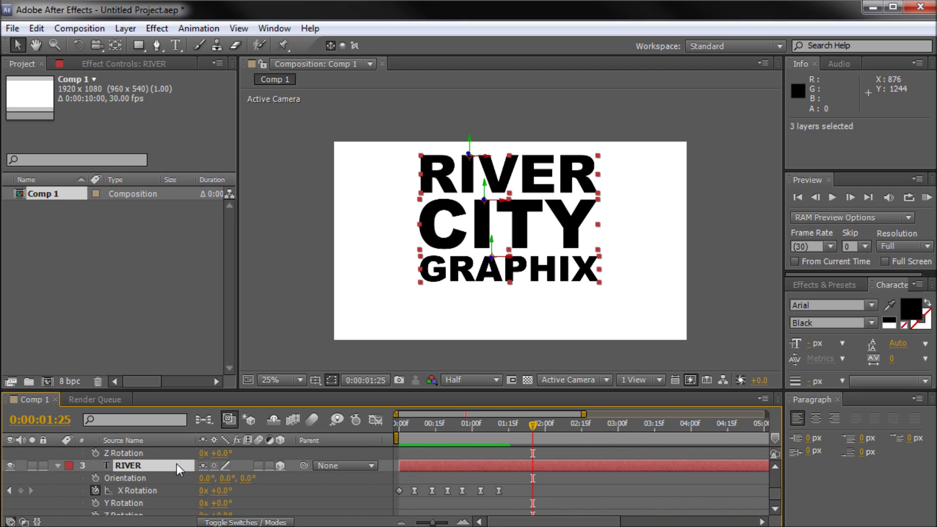
scroll(127, 492, down, 1)
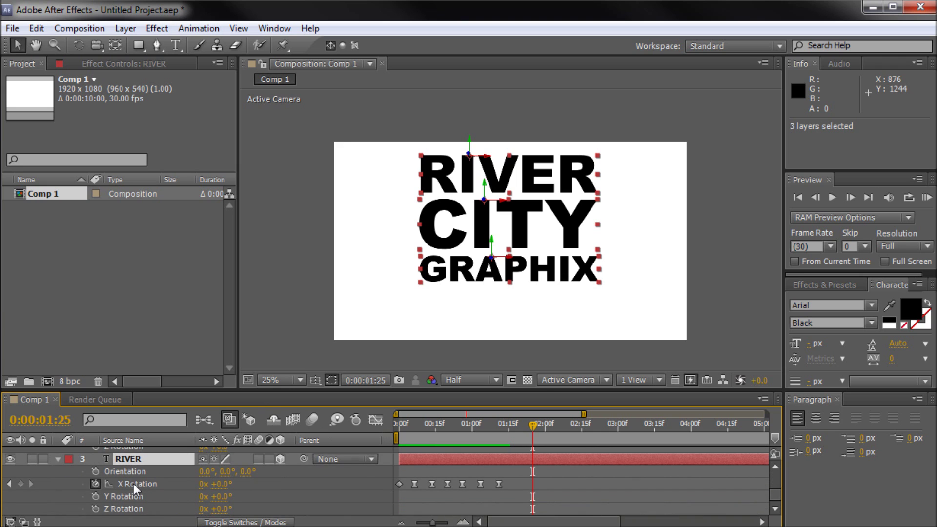
Try changing the Y Rotation of the three selected layers and undo the change
drag(221, 496, 397, 522)
key(ctrl+z)
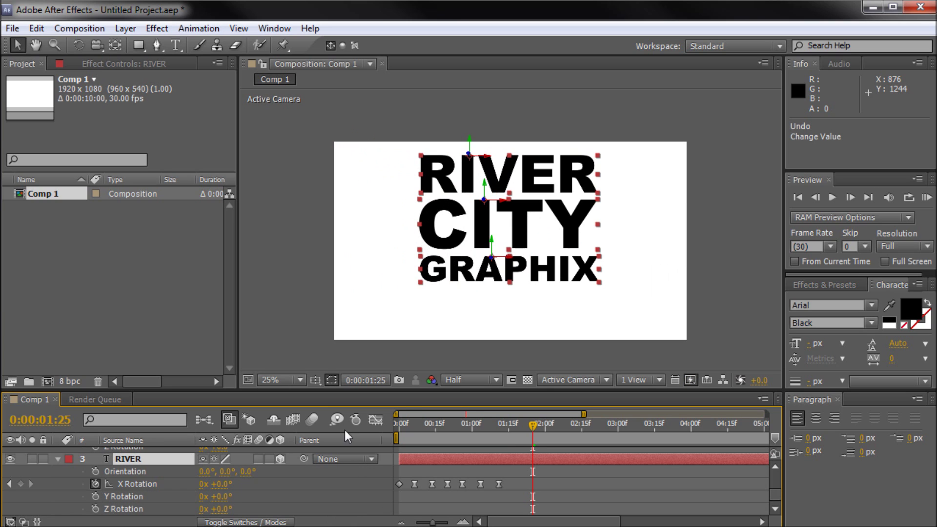
key(period)
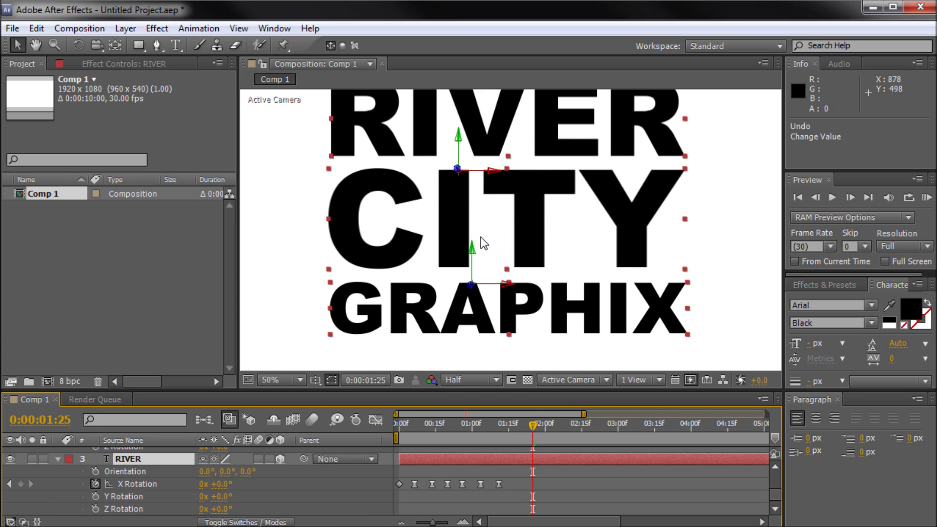
Move the RIVER layer's anchor point along its top edge to the middle of the word
drag(488, 249, 455, 224)
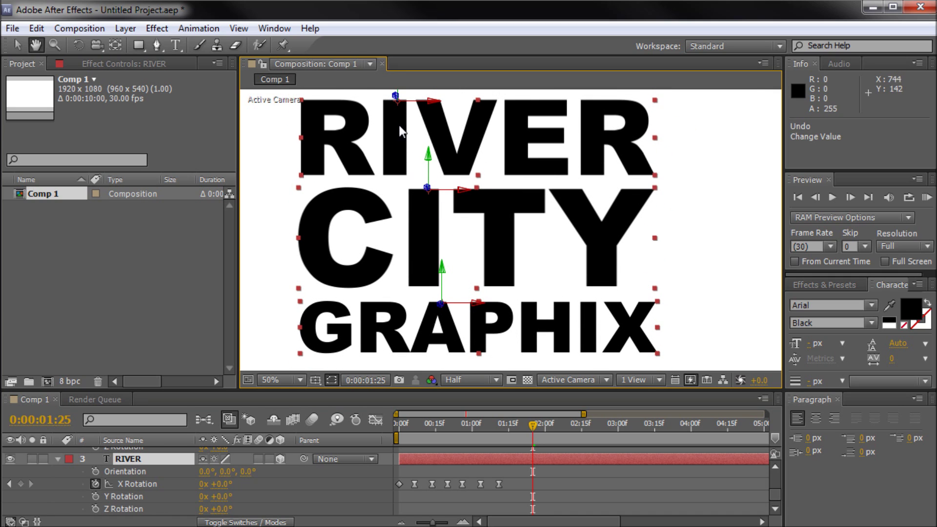
key(v)
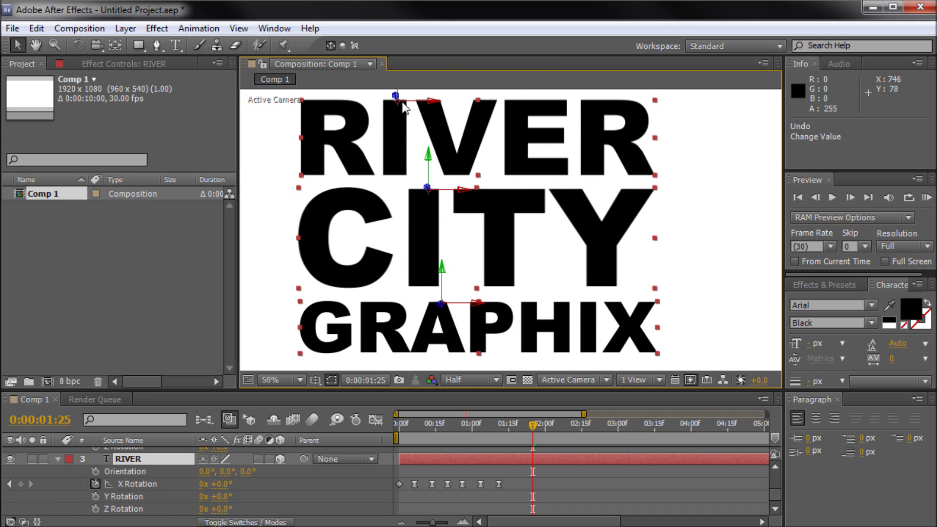
click(111, 46)
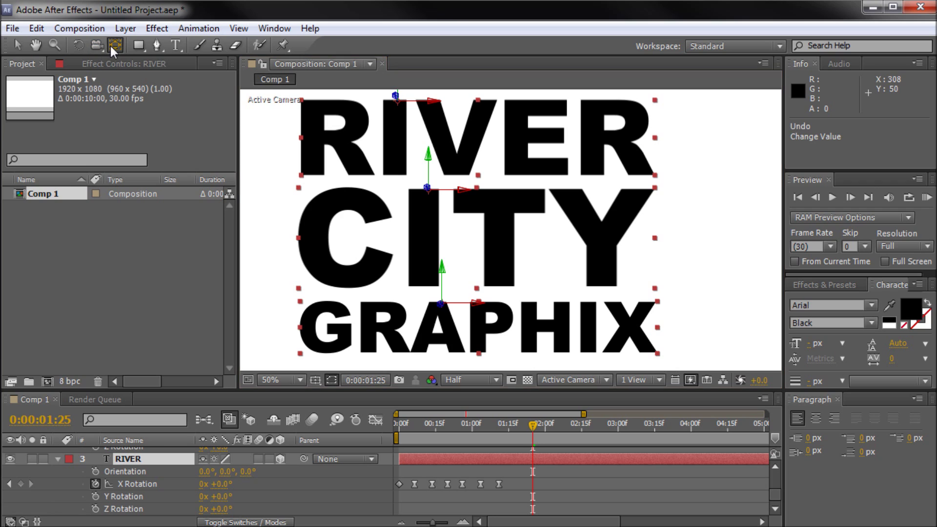
click(709, 134)
click(398, 108)
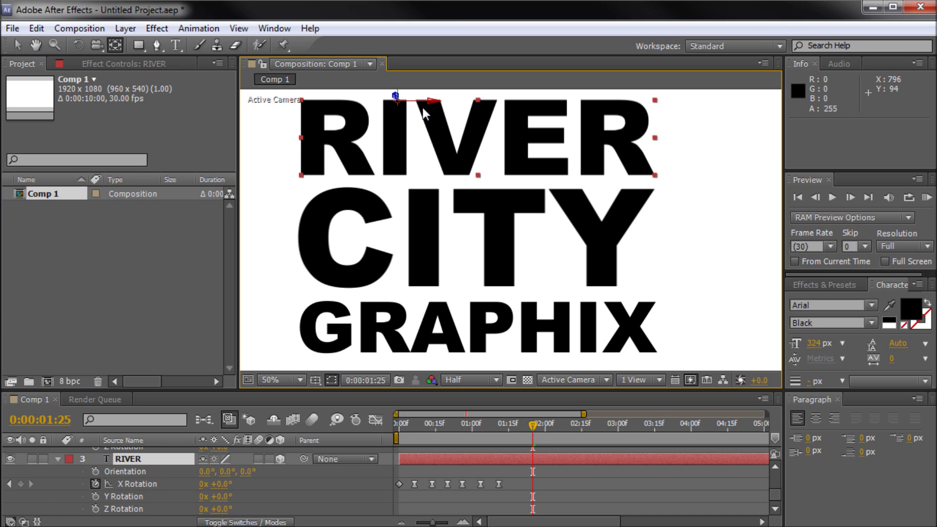
key(period)
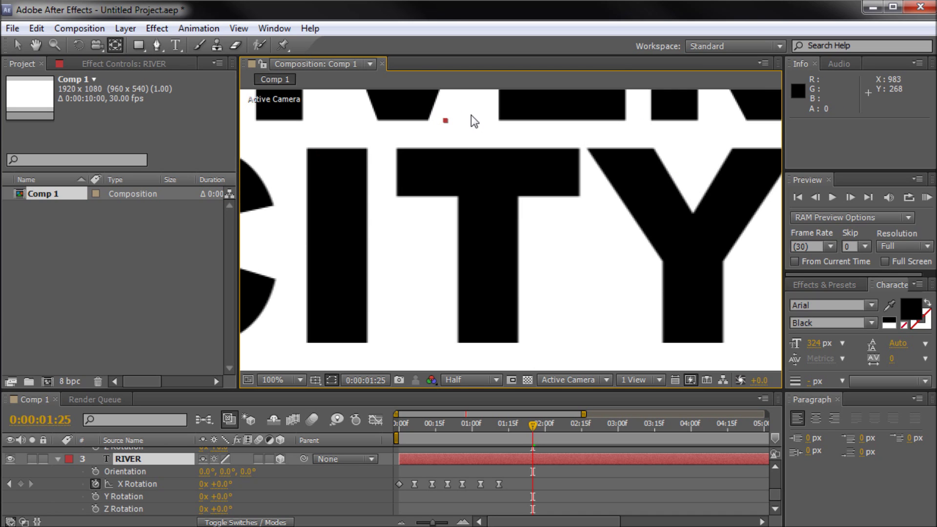
key(space)
drag(477, 125, 538, 300)
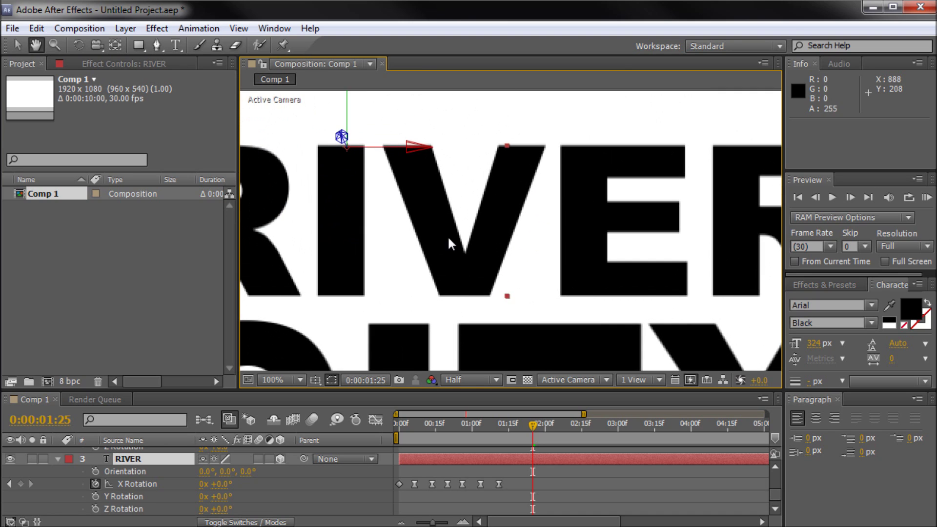
drag(347, 146, 557, 155)
key(comma)
drag(533, 188, 505, 193)
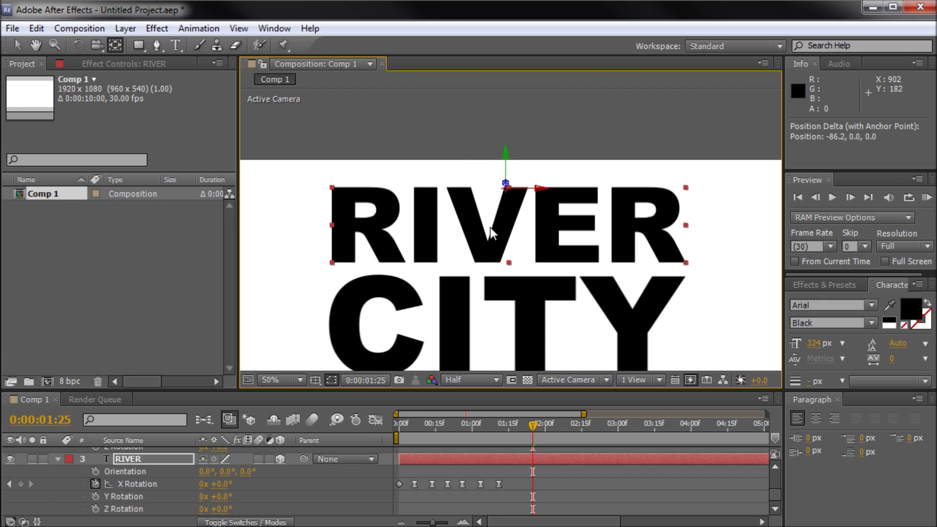
Shift the CITY layer's anchor point about 80 px to the left along the word's top edge
scroll(509, 228, down, 2)
scroll(504, 246, up, 2)
click(503, 299)
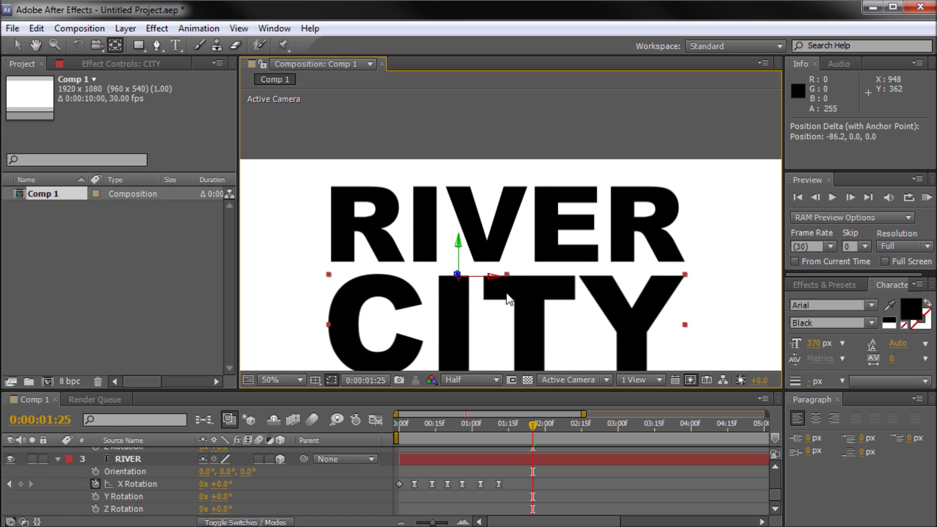
drag(459, 281, 429, 281)
Shift the GRAPHIX layer's anchor point about 388 px to the right along its top edge, above the letter I
scroll(390, 274, down, 1)
scroll(468, 295, up, 1)
drag(516, 367, 514, 269)
click(511, 310)
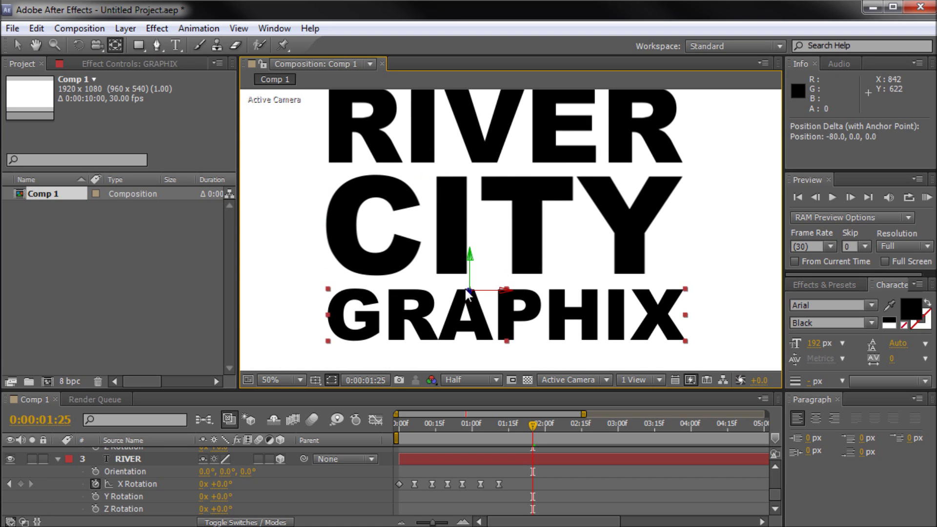
drag(466, 292, 617, 285)
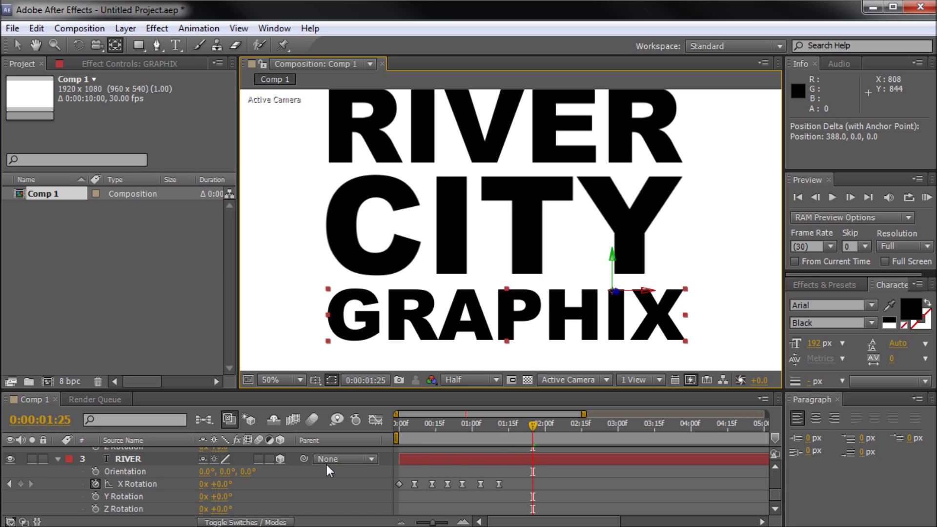
Add a starting Y Rotation keyframe to the RIVER, CITY and GRAPHIX layers together at 0:00:01:24
scroll(128, 461, up, 3)
scroll(127, 455, up, 1)
ctrl+click(125, 476)
scroll(181, 469, down, 2)
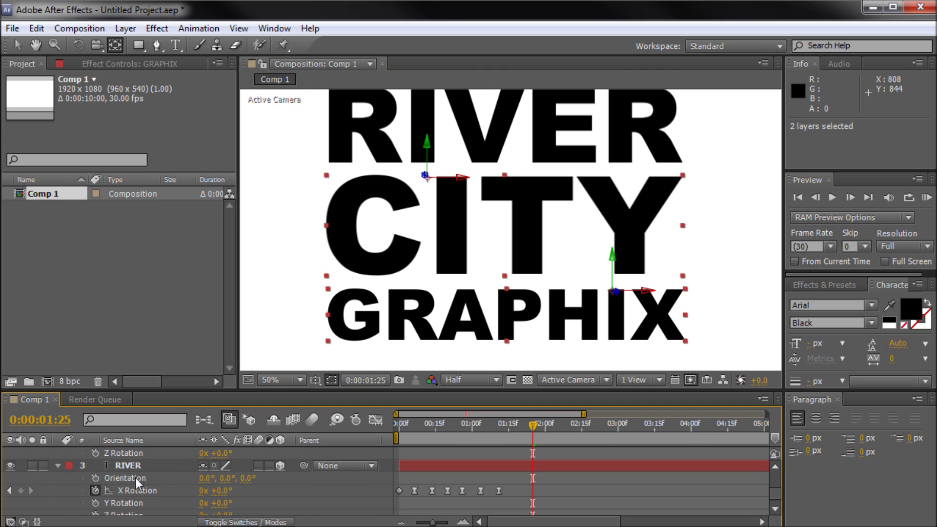
ctrl+click(136, 465)
mouse_move(534, 427)
mouse_down()
mouse_move(512, 427)
mouse_move(523, 426)
mouse_up()
scroll(532, 455, up, 1)
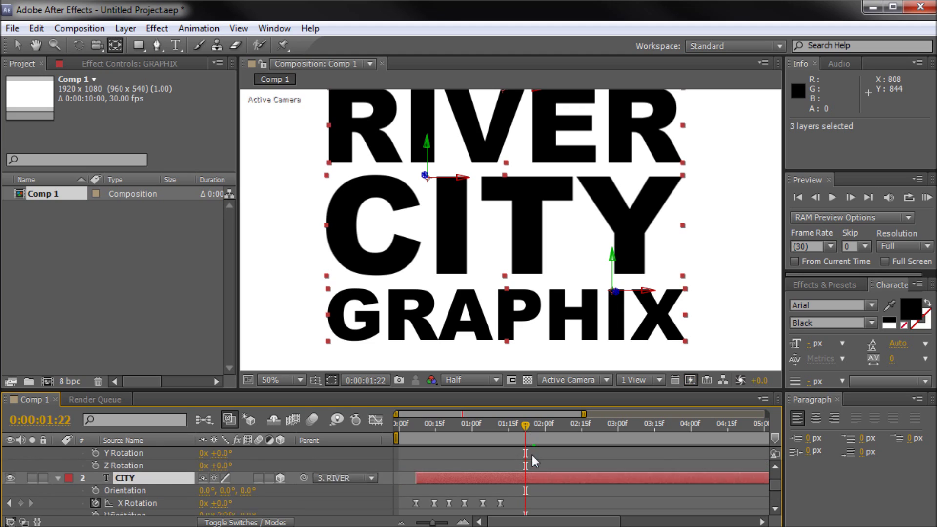
scroll(533, 468, up, 1)
drag(528, 428, 533, 436)
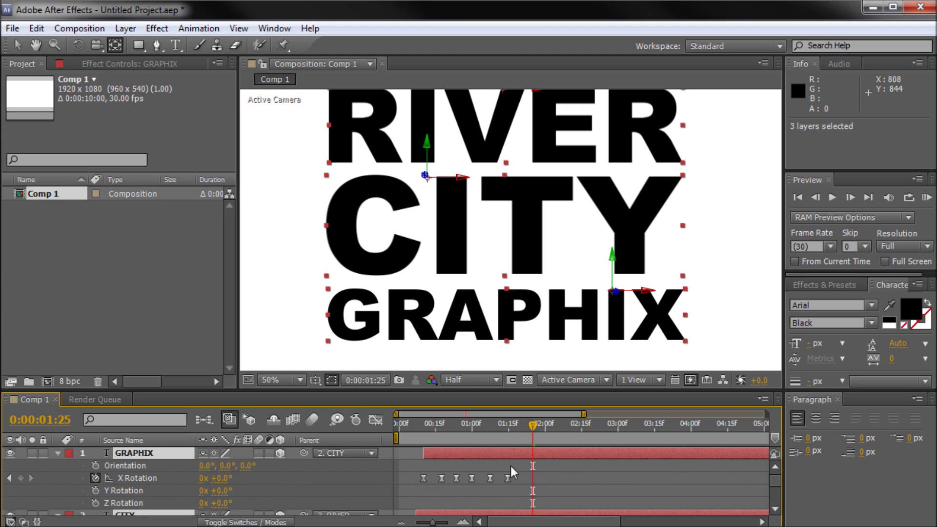
key(Page_Up)
scroll(230, 480, down, 3)
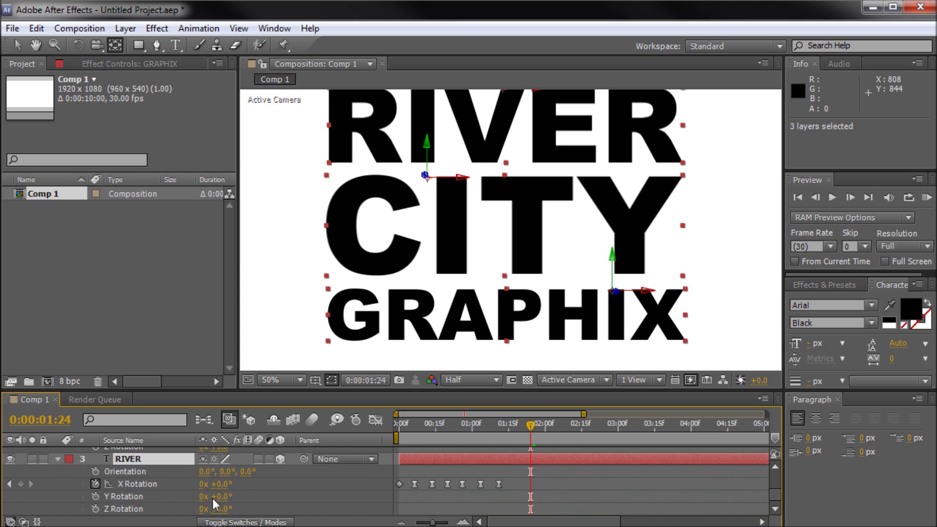
click(95, 497)
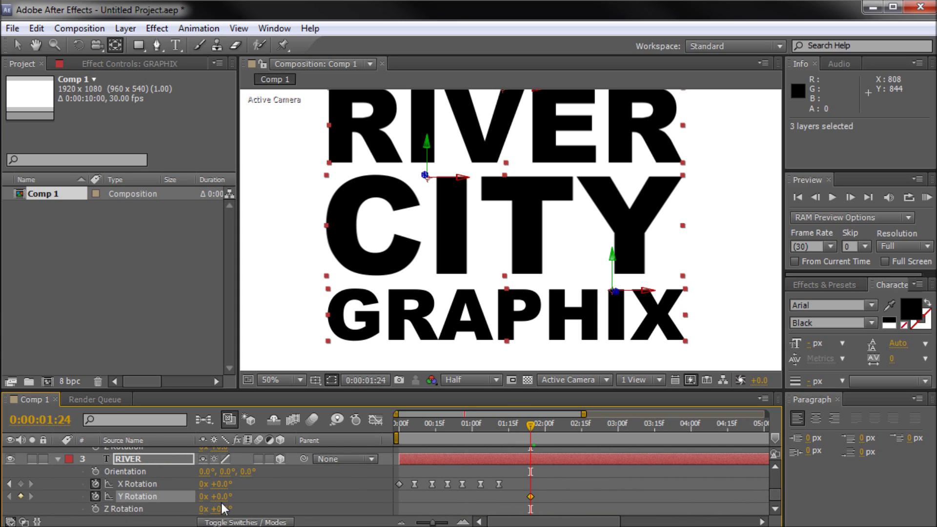
Set the Y Rotation of the three selected layers to one full turn (1x +0.0°) at 0:00:03:11
drag(531, 425, 641, 434)
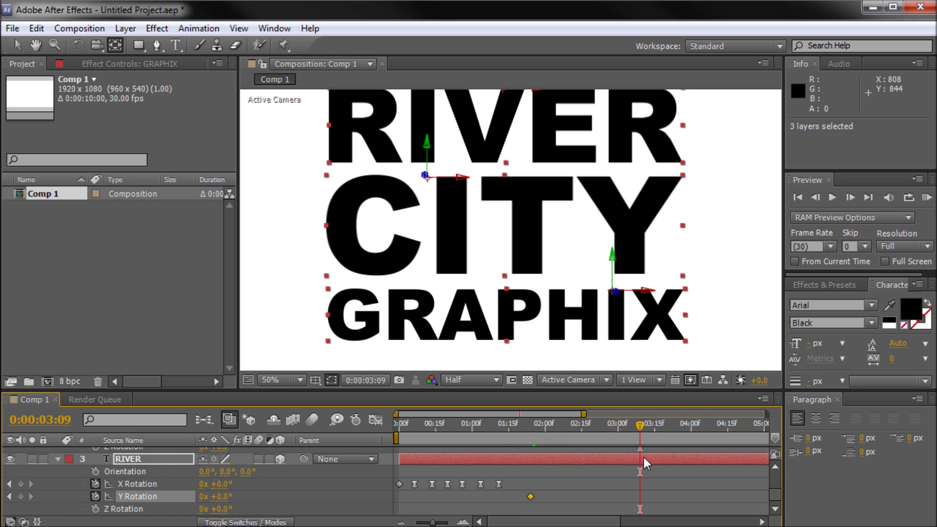
drag(644, 427, 648, 428)
drag(222, 497, 506, 521)
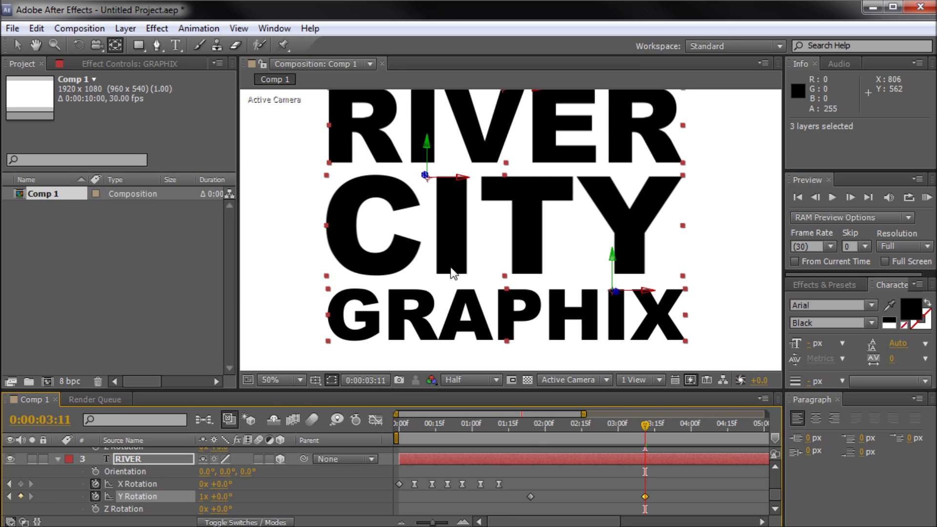
Play and scrub through the Y Rotation section to check how the three words spin around their new anchor points
key(comma)
drag(640, 429, 373, 432)
drag(500, 429, 518, 425)
key(space)
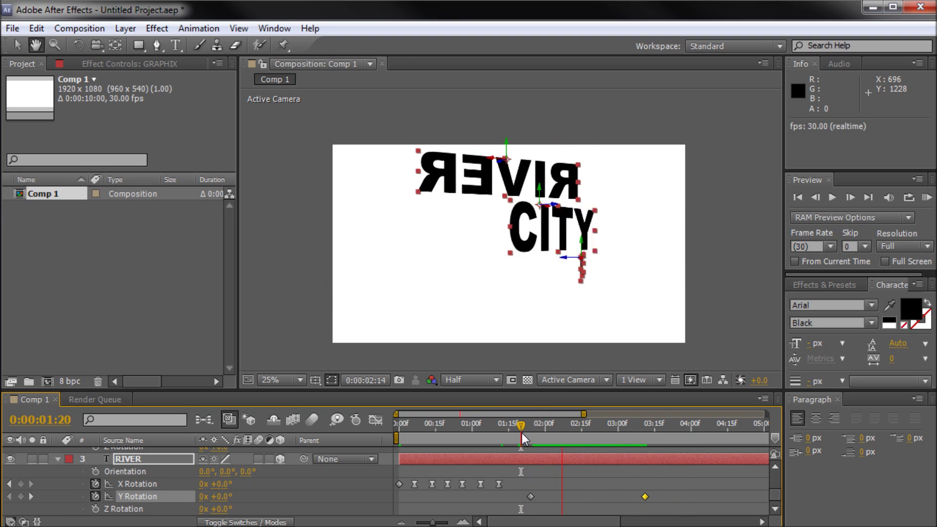
key(space)
drag(592, 423, 528, 425)
key(space)
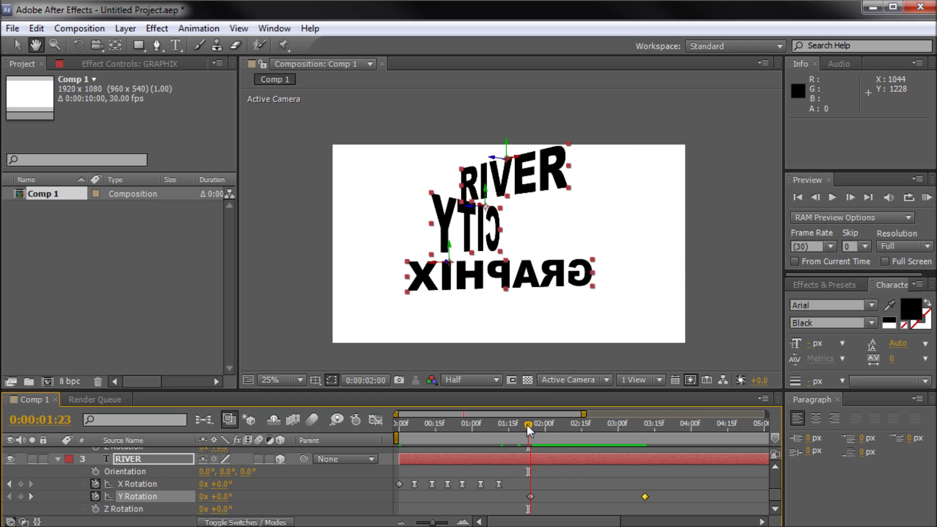
drag(526, 425, 513, 430)
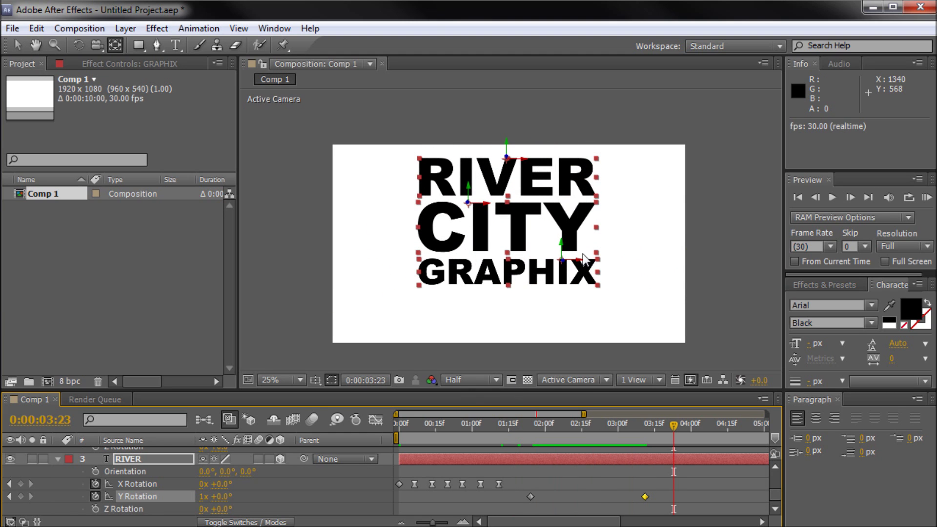
Create a new text layer reading TUTORIALS beneath the word GRAPHIX, with the playhead at 0:00:03:18
click(710, 218)
drag(660, 422, 655, 459)
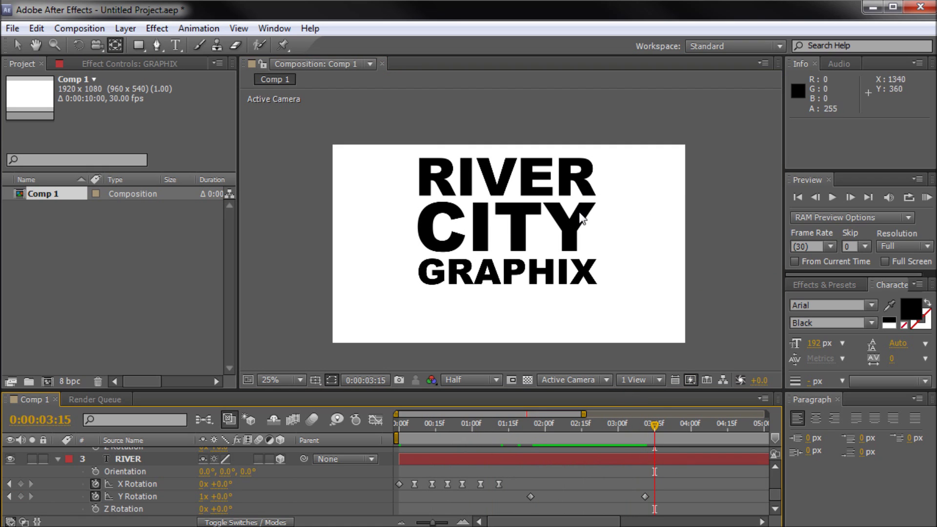
scroll(681, 470, up, 5)
drag(653, 426, 660, 427)
scroll(503, 278, up, 1)
drag(479, 324, 471, 230)
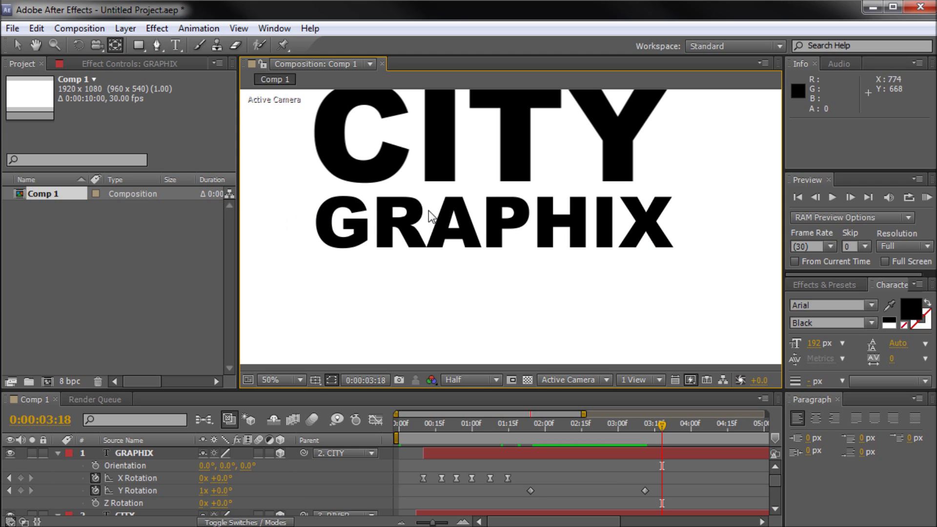
click(175, 46)
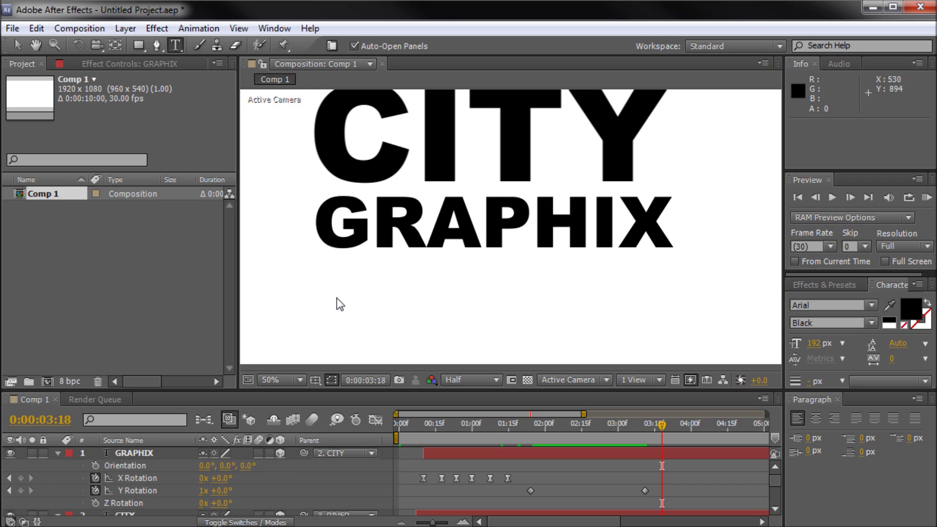
click(325, 307)
text(TUTORIALS)
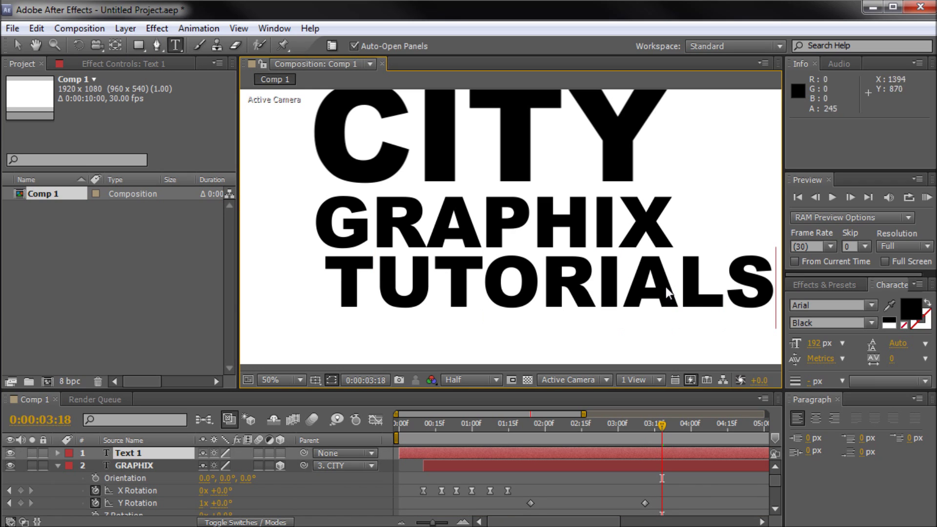
Reduce the TUTORIALS text size to 154 px and place it beneath GRAPHIX at position 472, 914
drag(811, 347, 805, 347)
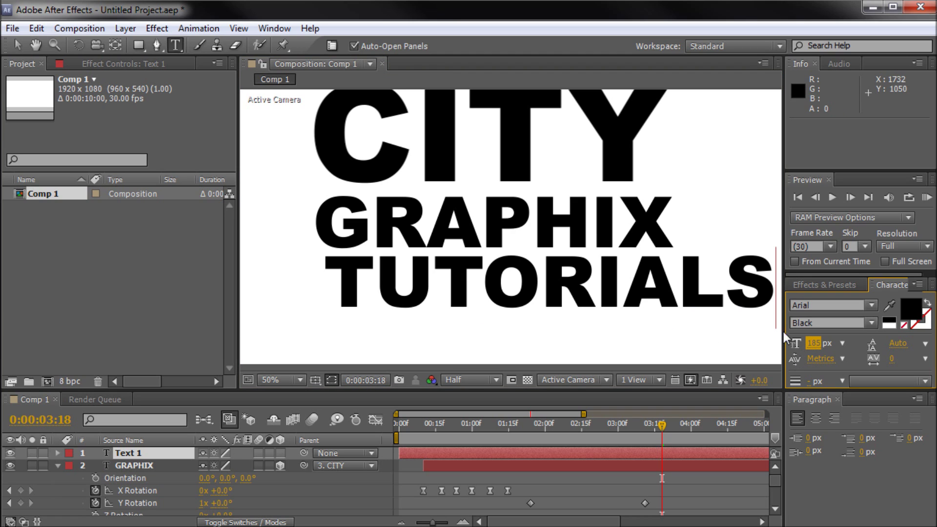
click(18, 43)
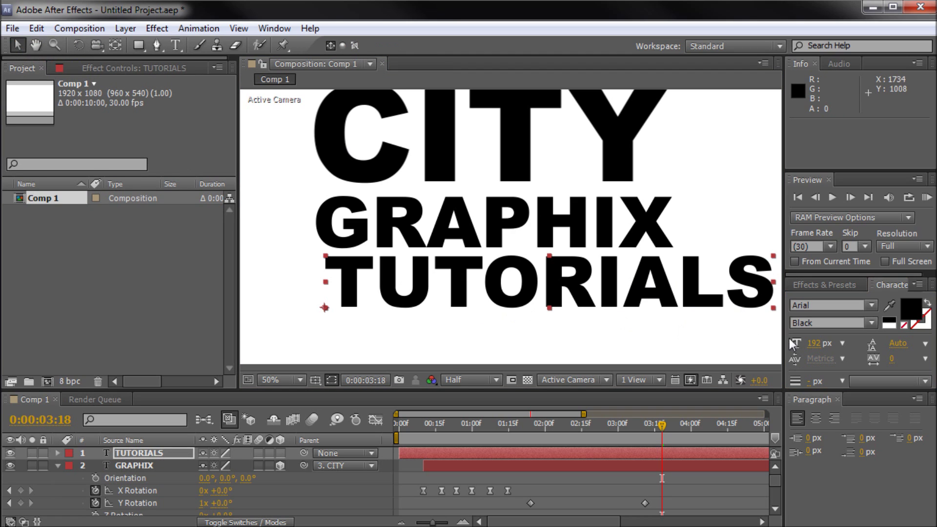
drag(821, 342, 787, 339)
drag(547, 286, 542, 280)
drag(820, 342, 818, 341)
drag(470, 277, 470, 280)
scroll(508, 190, down, 2)
scroll(482, 221, up, 2)
drag(436, 274, 436, 270)
scroll(454, 238, up, 3)
scroll(450, 239, down, 5)
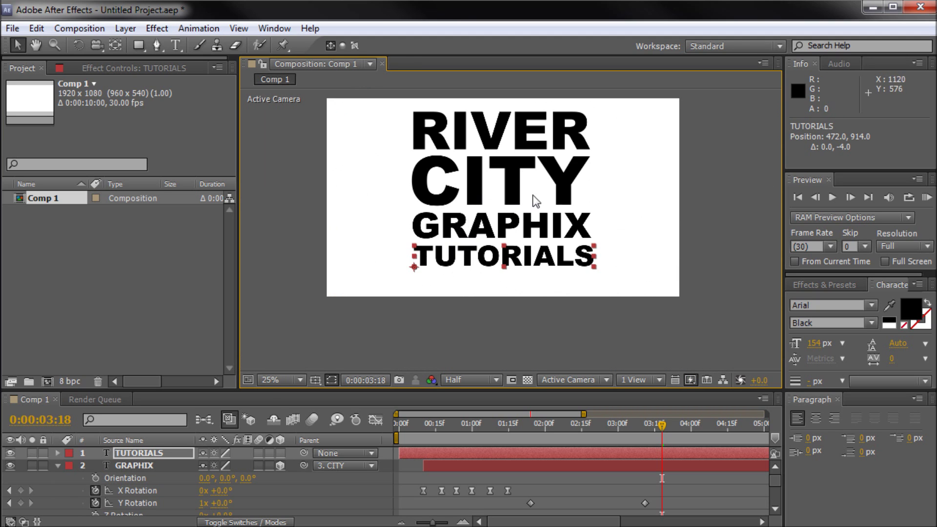
scroll(472, 293, up, 3)
scroll(415, 258, down, 1)
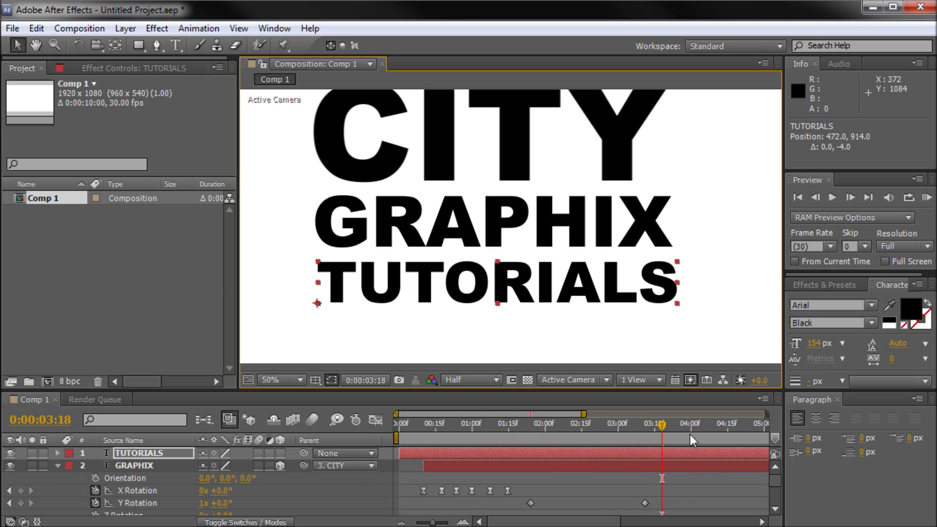
Add a Position keyframe to the TUTORIALS layer at 0:00:03:19
mouse_move(664, 427)
mouse_down()
mouse_move(628, 425)
mouse_move(667, 425)
mouse_up()
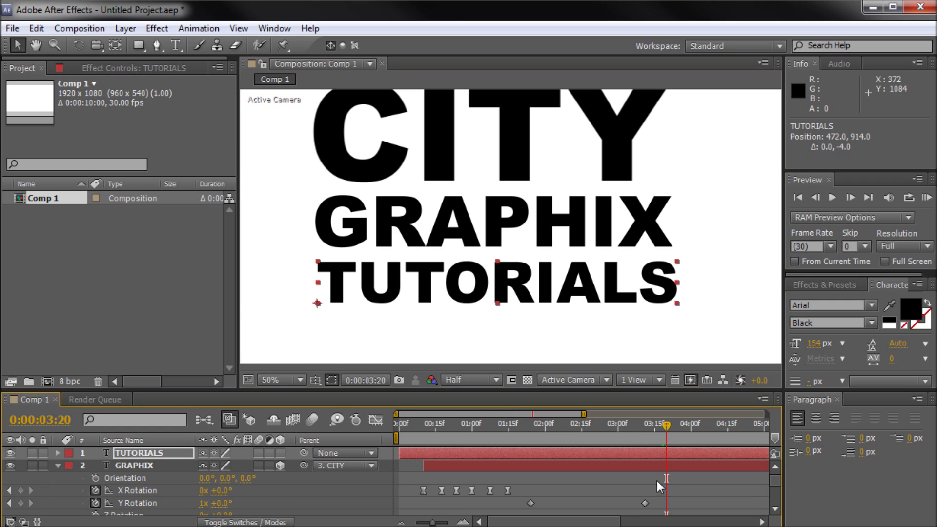
scroll(777, 477, down, 2)
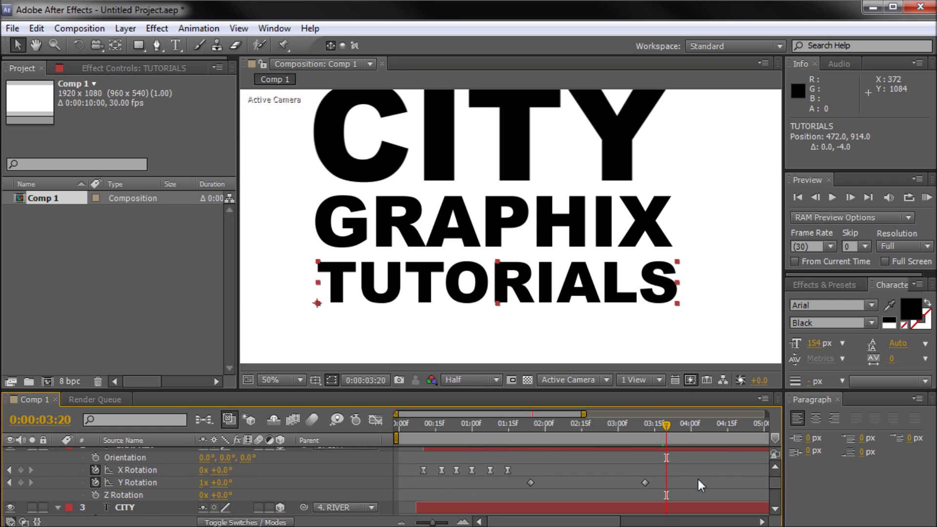
click(651, 481)
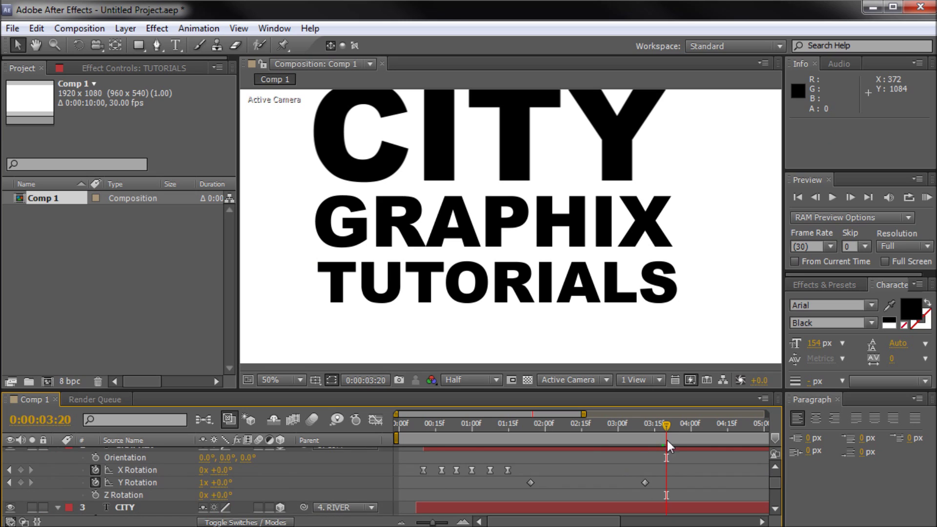
scroll(685, 461, up, 2)
scroll(655, 458, down, 4)
scroll(664, 459, up, 3)
drag(666, 425, 663, 426)
click(395, 283)
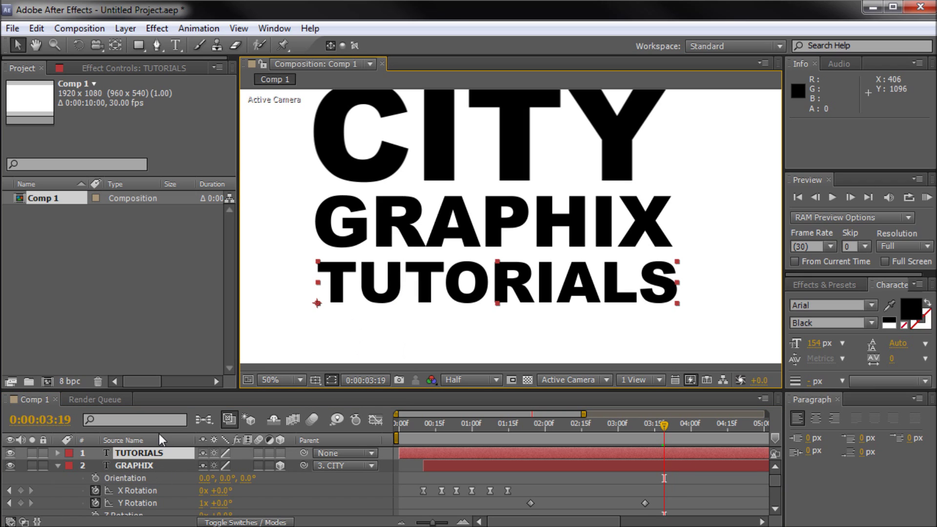
key(p)
click(96, 465)
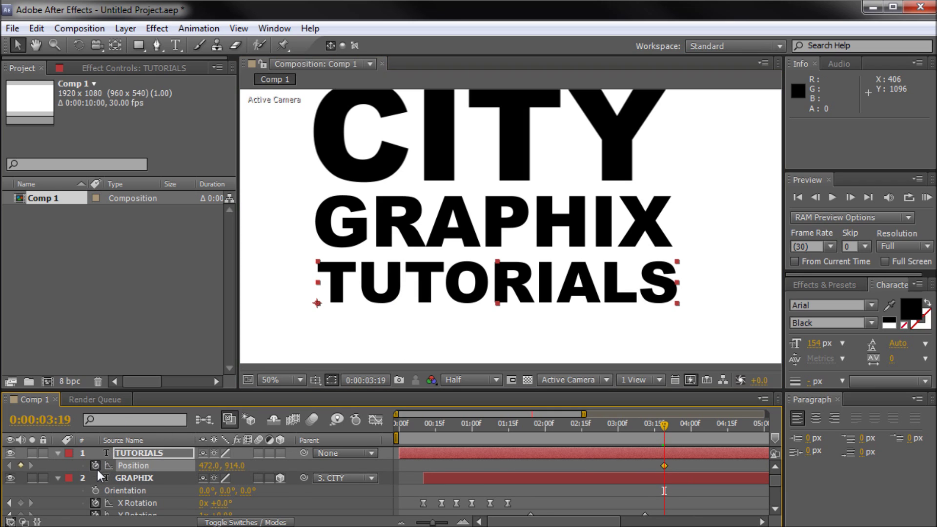
Move the TUTORIALS text straight up over GRAPHIX to position 472, 760 at the 0:00:03:19 keyframe
drag(498, 299, 494, 245)
key(ctrl+z)
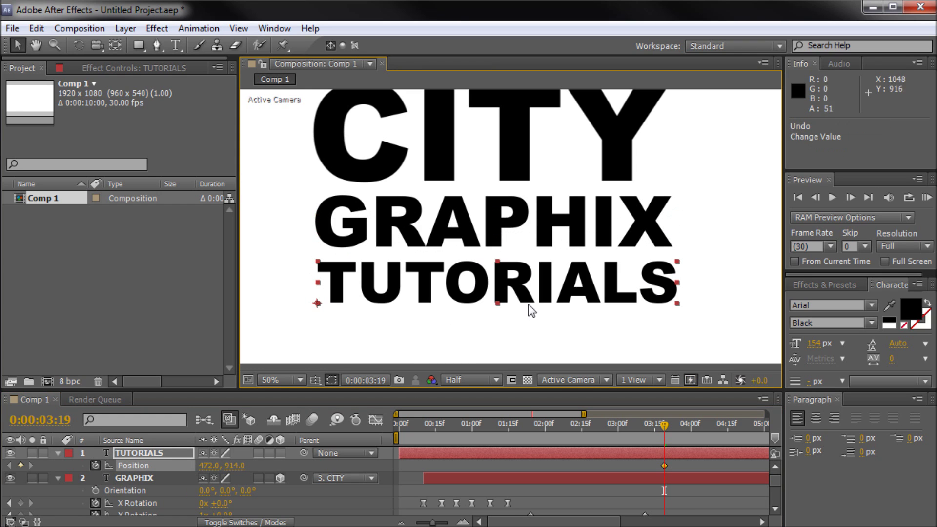
drag(497, 283, 499, 229)
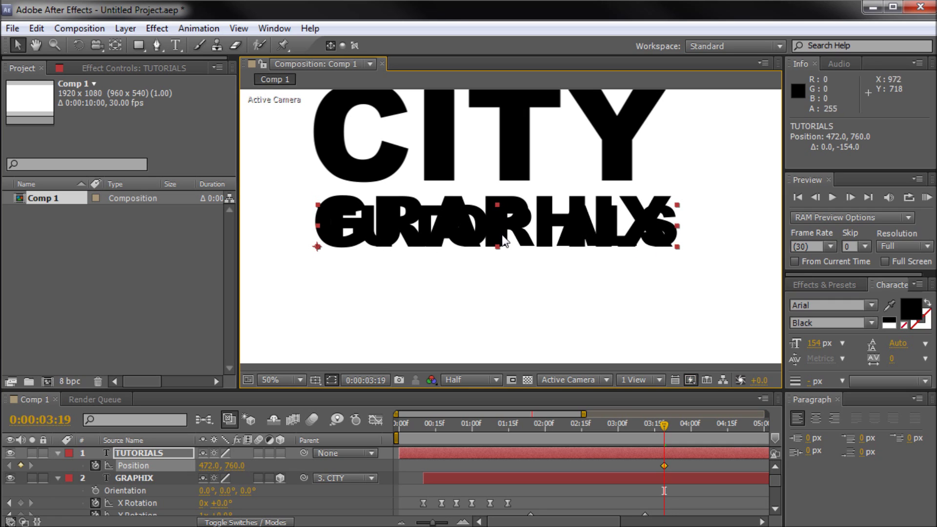
Move the TUTORIALS text down beneath GRAPHIX to position 472, 908 at 0:00:04:13, and shift that Position keyframe to 0:00:04:06
click(670, 424)
drag(671, 424, 724, 429)
drag(418, 220, 428, 278)
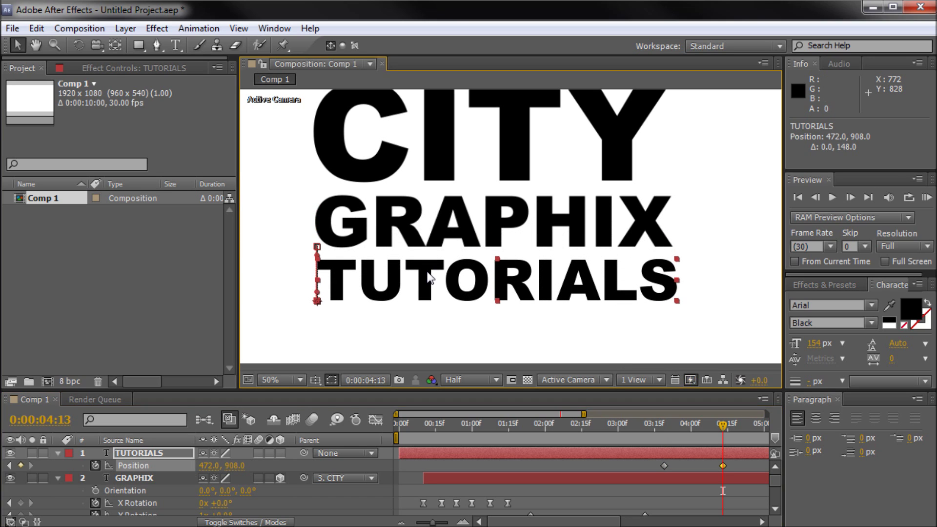
drag(723, 425, 707, 467)
Trim the start of the TUTORIALS layer to its first Position keyframe at 0:00:03:19
drag(703, 426, 663, 434)
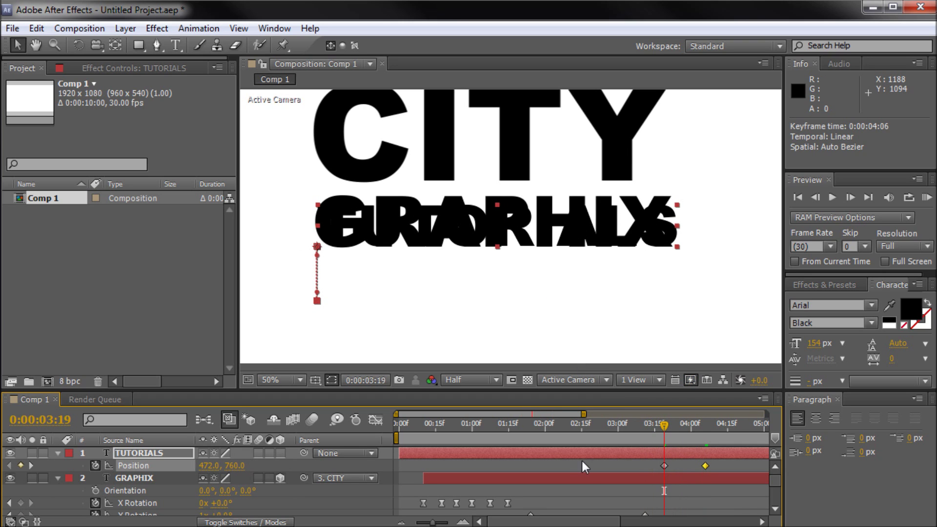
click(657, 453)
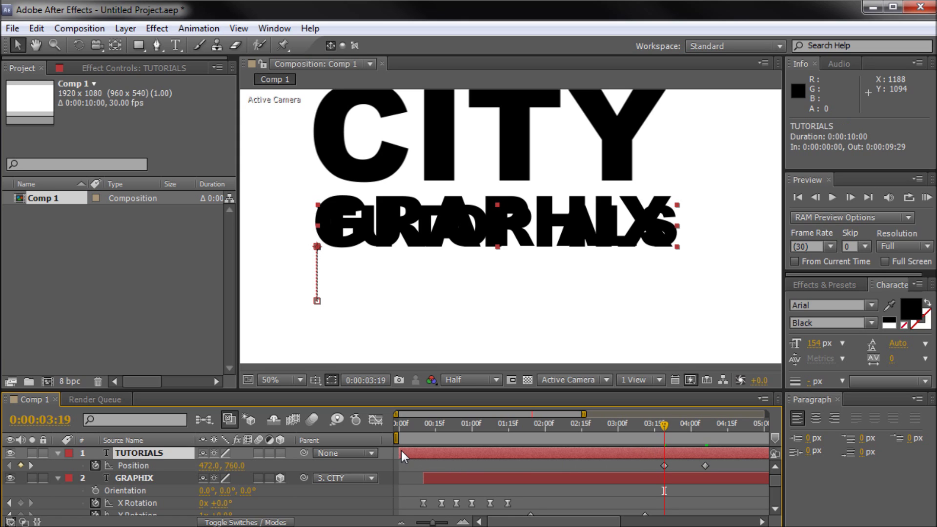
drag(401, 452, 583, 474)
drag(664, 468, 664, 467)
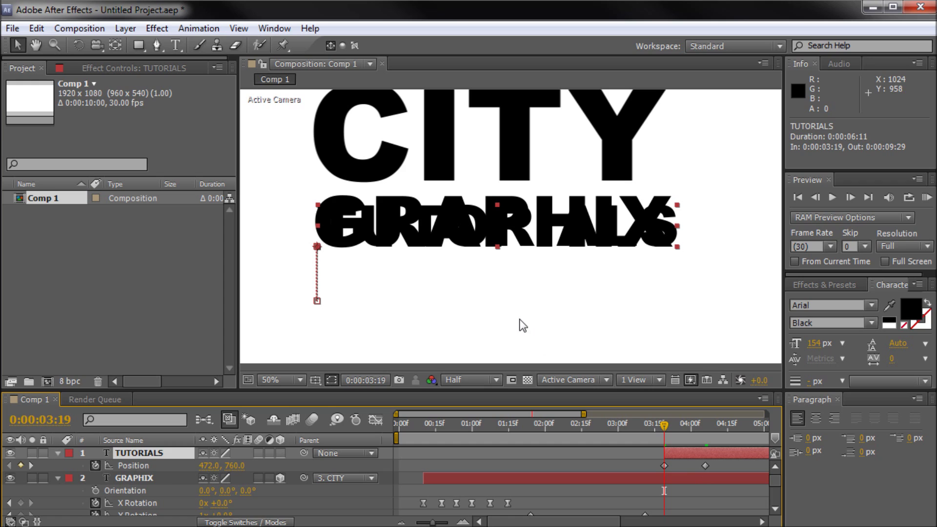
Draw a closed four-point rectangular mask around the word GRAPHIX on the TUTORIALS layer with the Pen tool
click(157, 45)
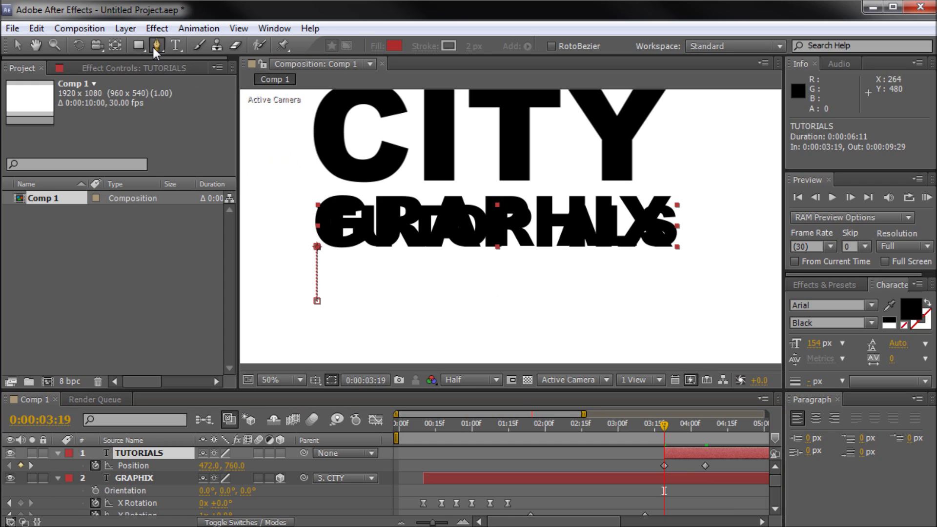
click(311, 189)
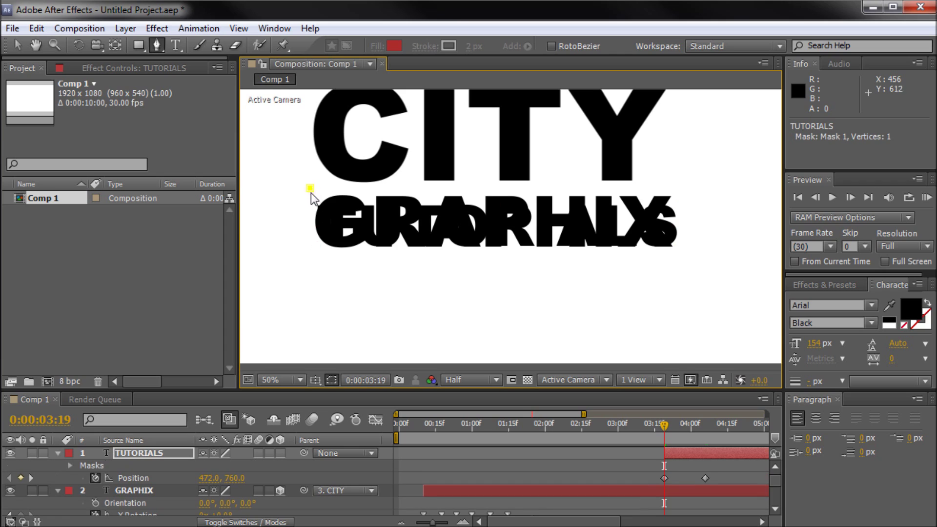
click(311, 251)
key(ctrl+z)
click(311, 247)
click(677, 247)
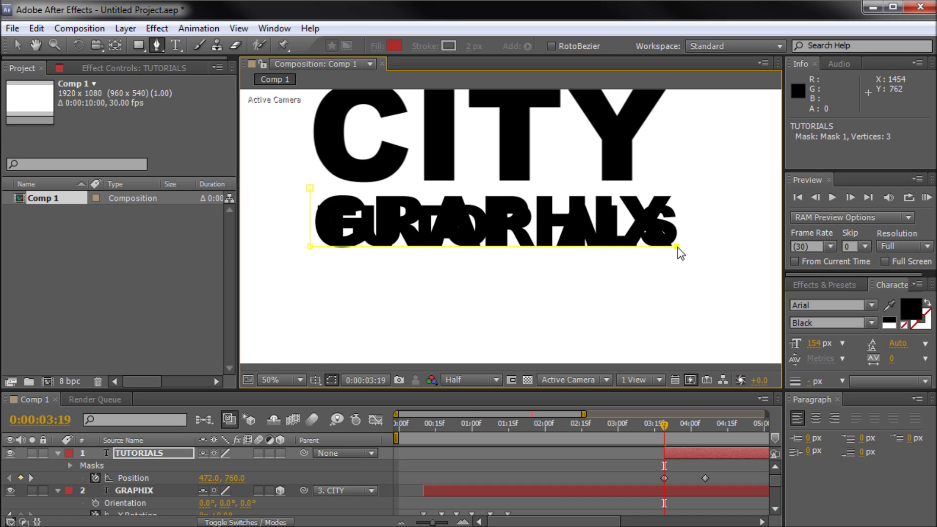
click(677, 189)
click(310, 188)
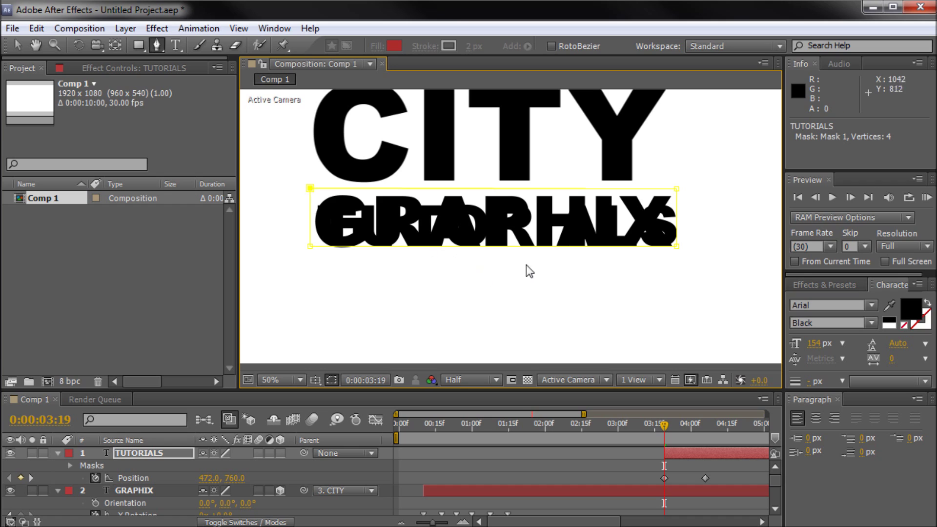
Adjust the mask's corner points slightly outward so the rectangle fully encloses the overlapping GRAPHIX and TUTORIALS text
click(14, 44)
click(311, 247)
drag(311, 247, 312, 251)
drag(677, 247, 681, 248)
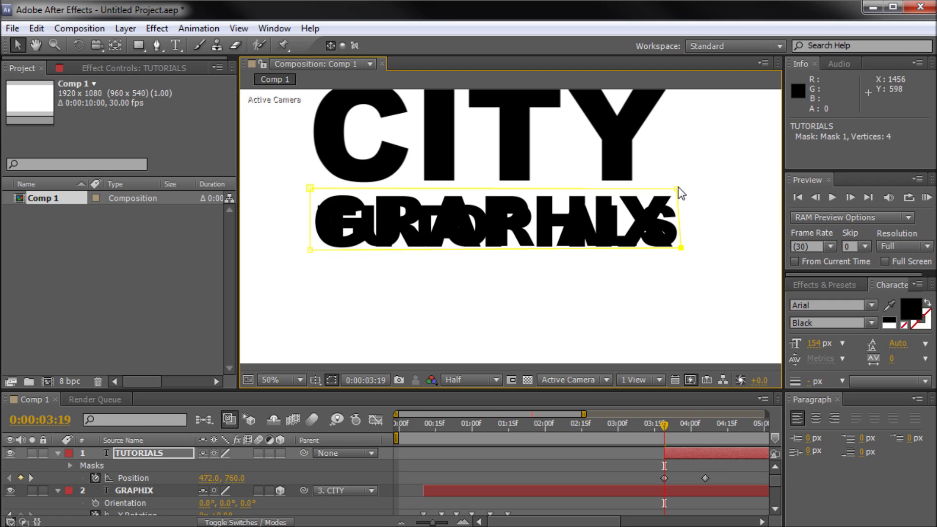
drag(678, 187, 679, 187)
click(681, 195)
drag(679, 190, 673, 189)
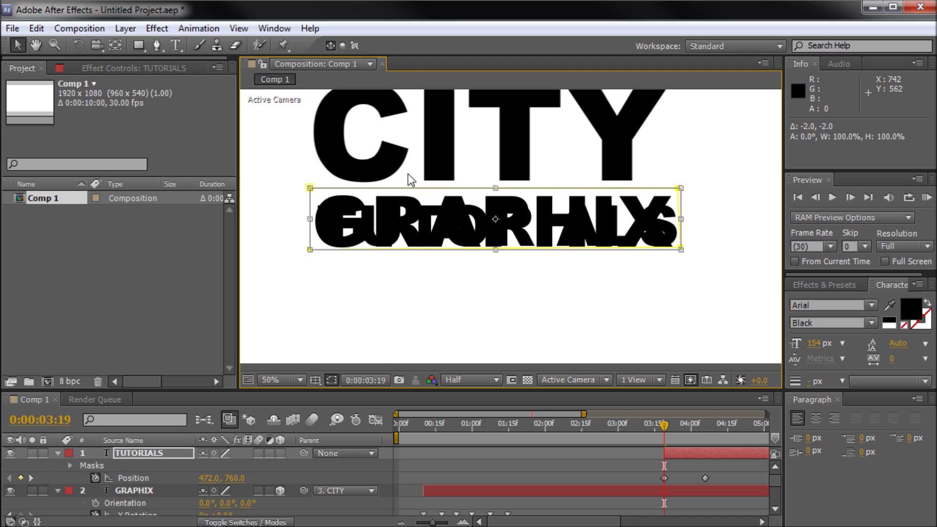
mouse_move(670, 424)
mouse_down()
mouse_move(689, 426)
mouse_move(656, 433)
mouse_move(664, 433)
mouse_up()
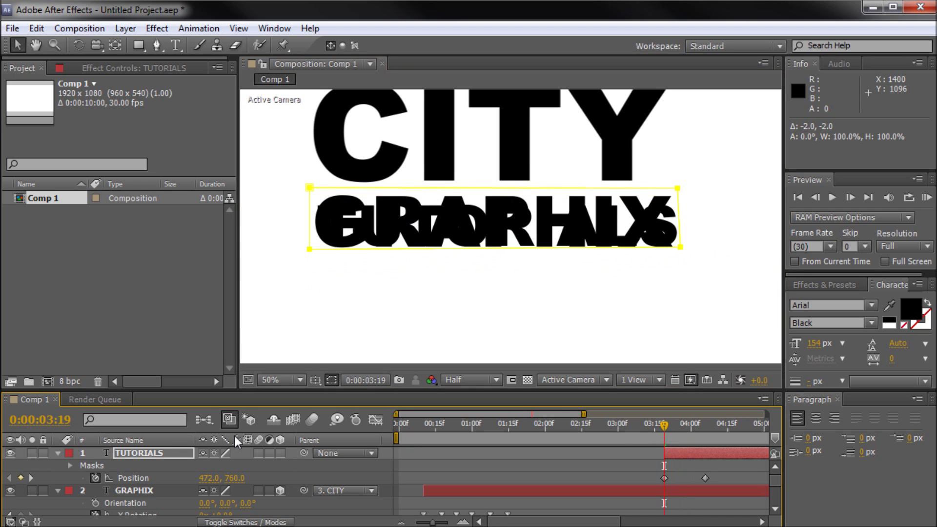
Reveal the mask on the TUTORIALS layer and set its mode to Subtract
click(55, 453)
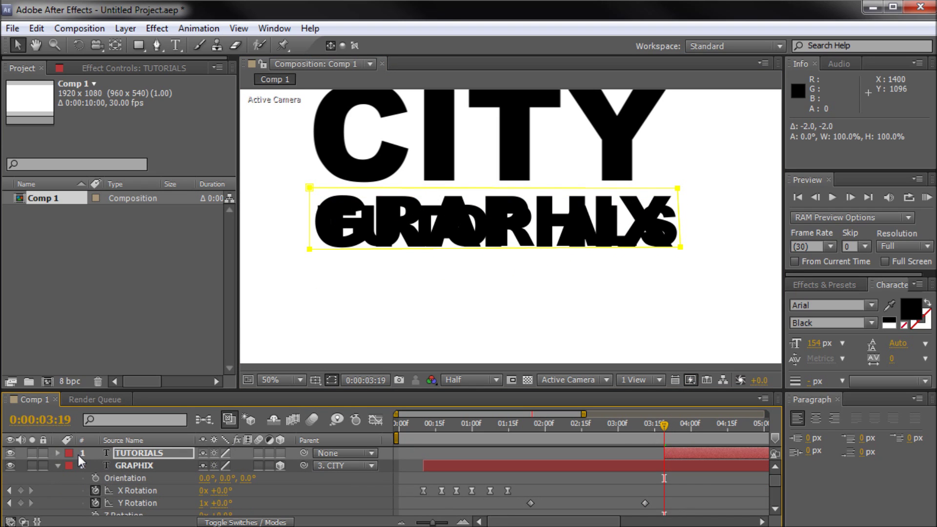
click(141, 453)
key(m)
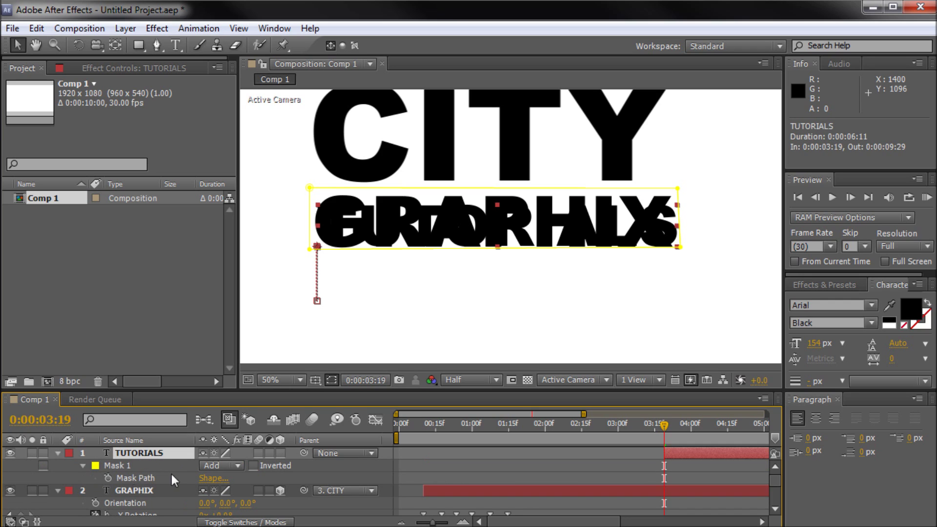
click(121, 466)
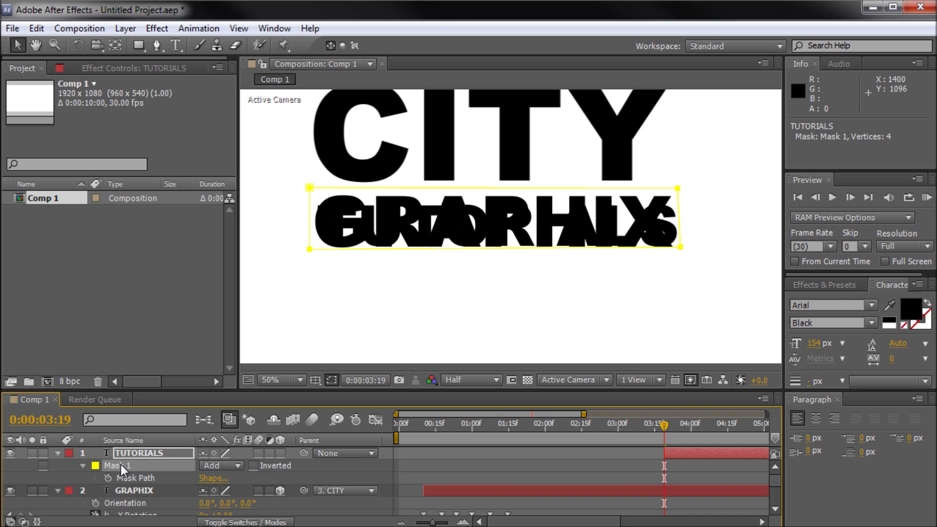
click(203, 465)
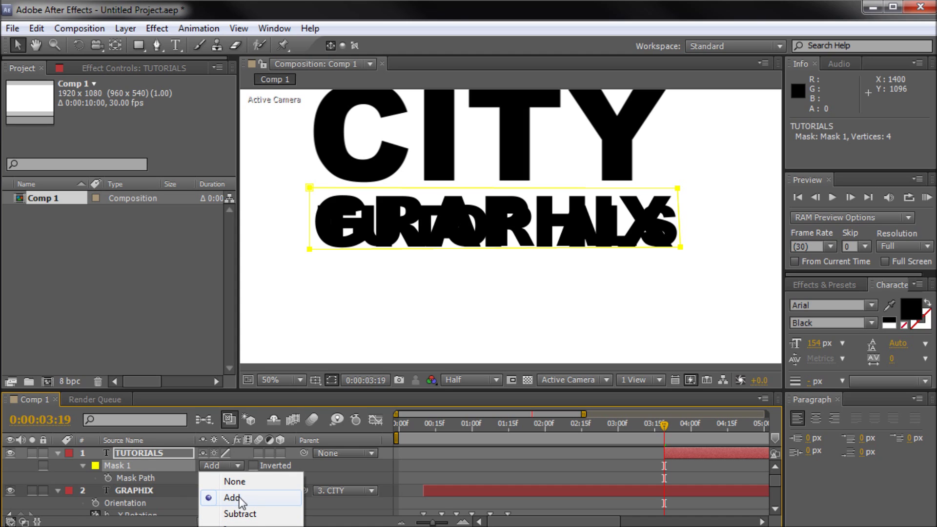
click(239, 513)
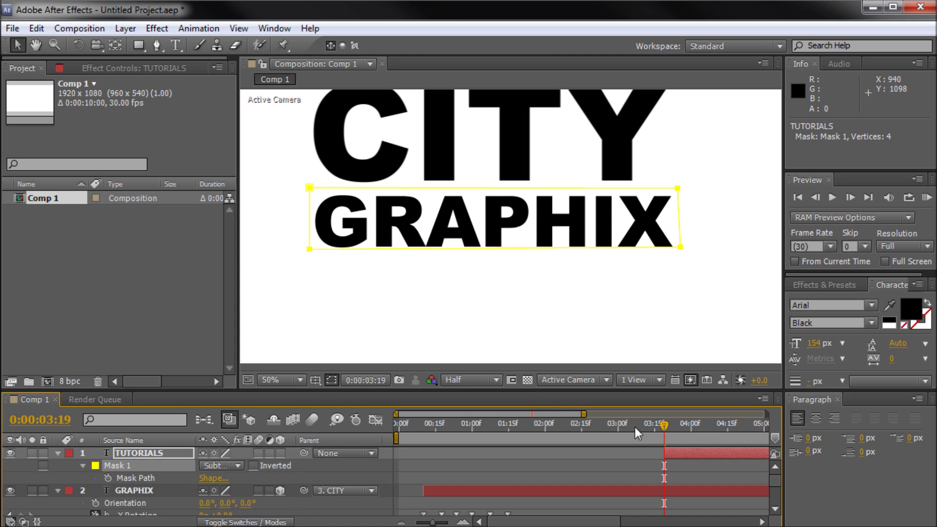
Add a Mask Path keyframe to the TUTORIALS mask at 0:00:03:19
drag(663, 425, 666, 453)
click(83, 466)
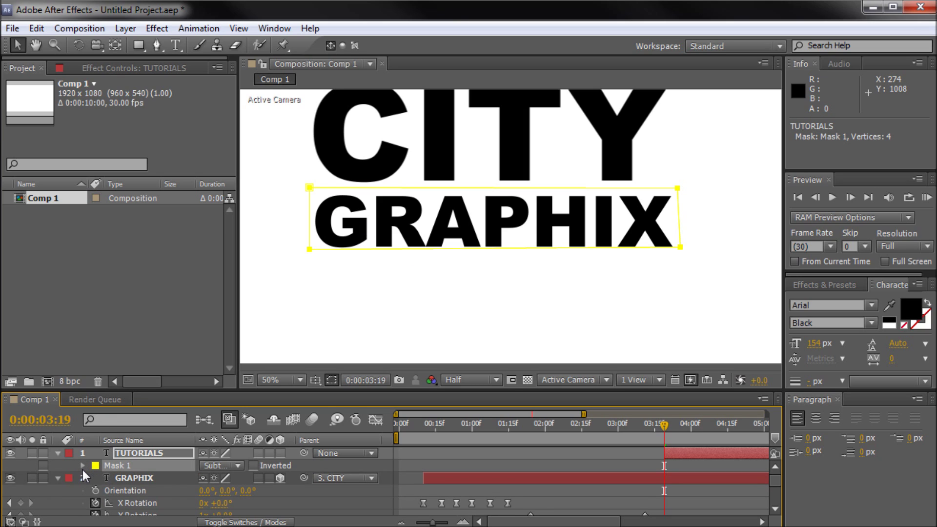
click(82, 466)
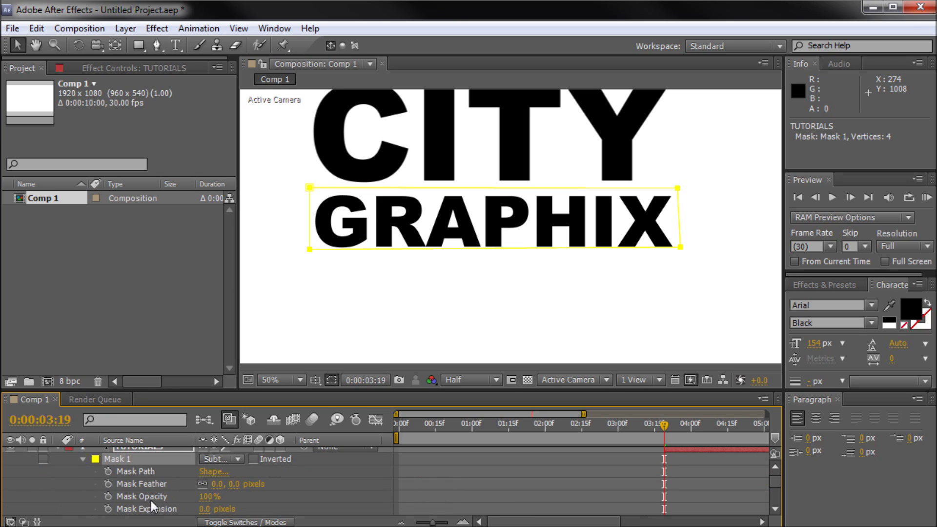
click(109, 472)
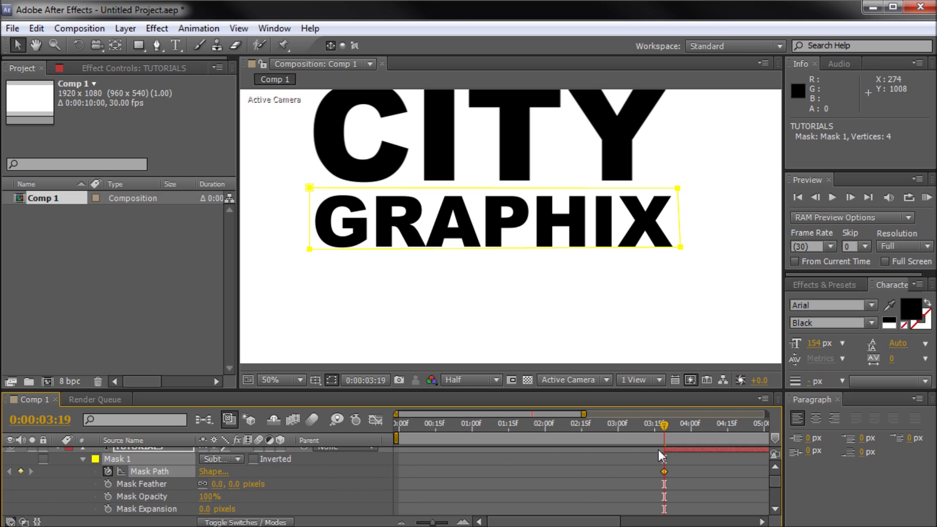
Move the mask up so it covers only GRAPHIX at 0:00:03:26, keyframing the Mask Path
drag(557, 521, 603, 522)
click(544, 424)
drag(546, 426, 558, 428)
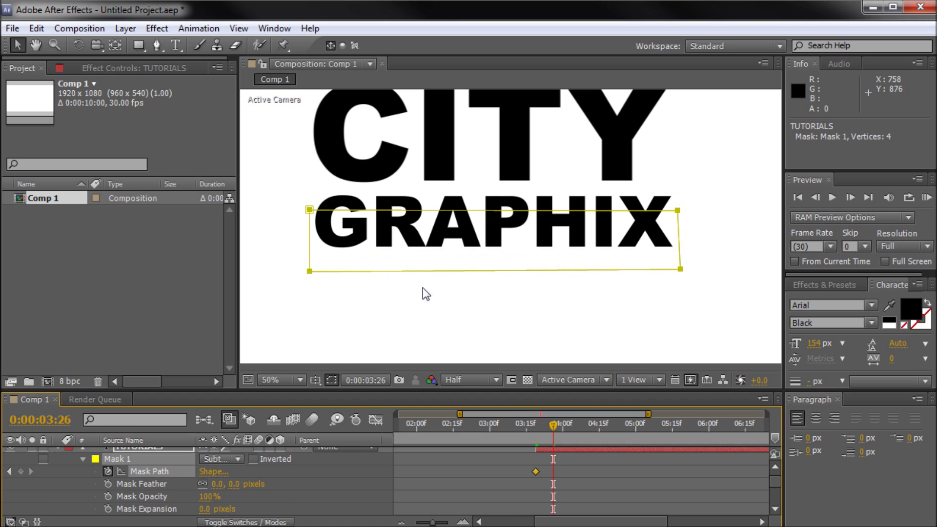
drag(431, 272, 430, 254)
Realign the mask over GRAPHIX with Mask Path keyframes at 0:00:04:04 and 0:00:04:08
click(554, 424)
drag(552, 424, 570, 427)
drag(503, 277, 502, 248)
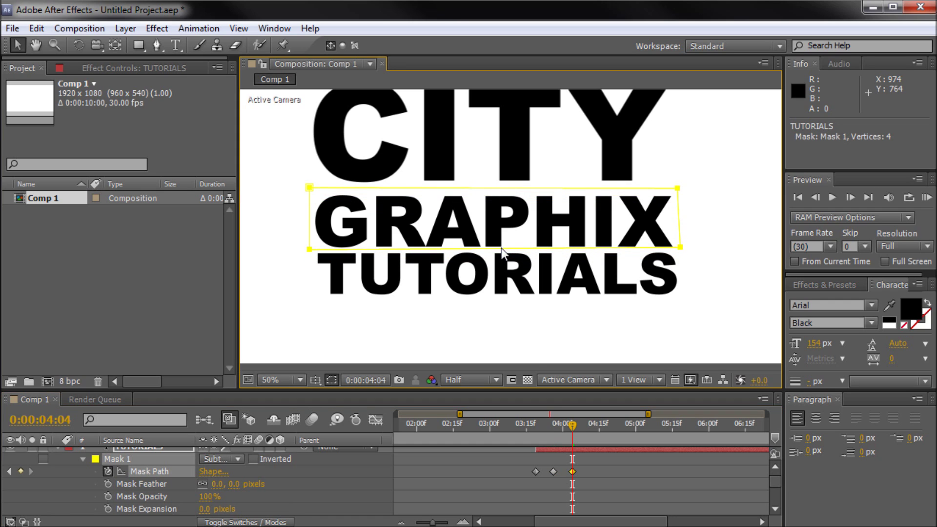
mouse_move(572, 423)
mouse_down()
mouse_move(529, 427)
mouse_move(582, 436)
mouse_up()
drag(452, 256, 452, 251)
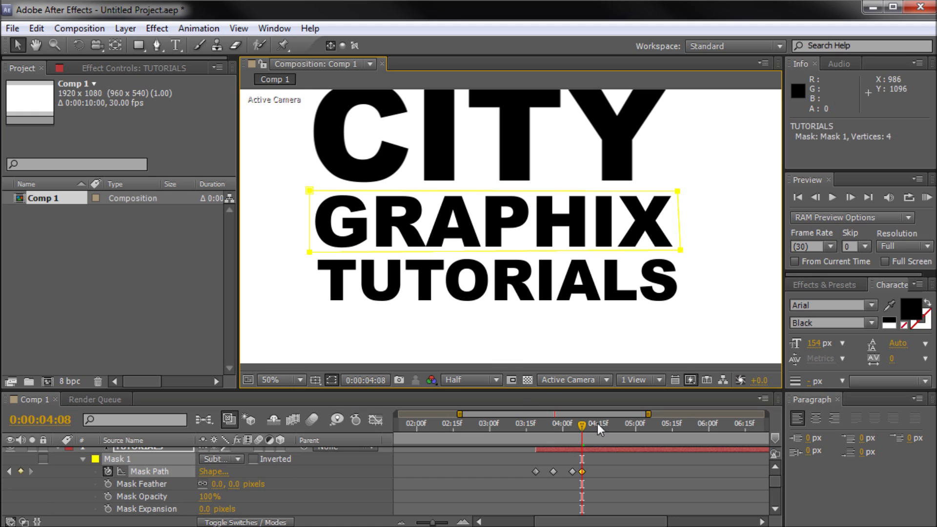
Duplicate the TUTORIALS Position keyframe at 0:00:04:06 to 0:00:04:11
click(594, 451)
click(584, 426)
scroll(597, 453, up, 1)
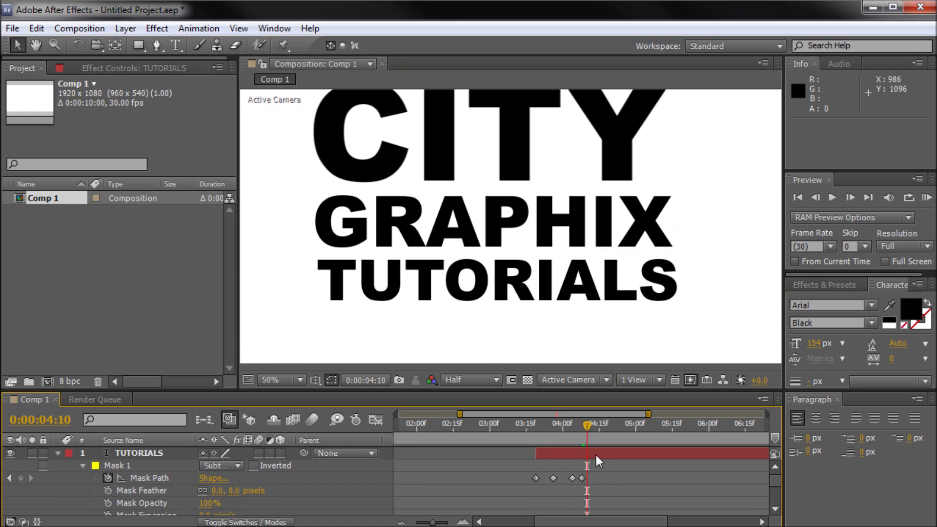
click(596, 455)
scroll(596, 455, down, 1)
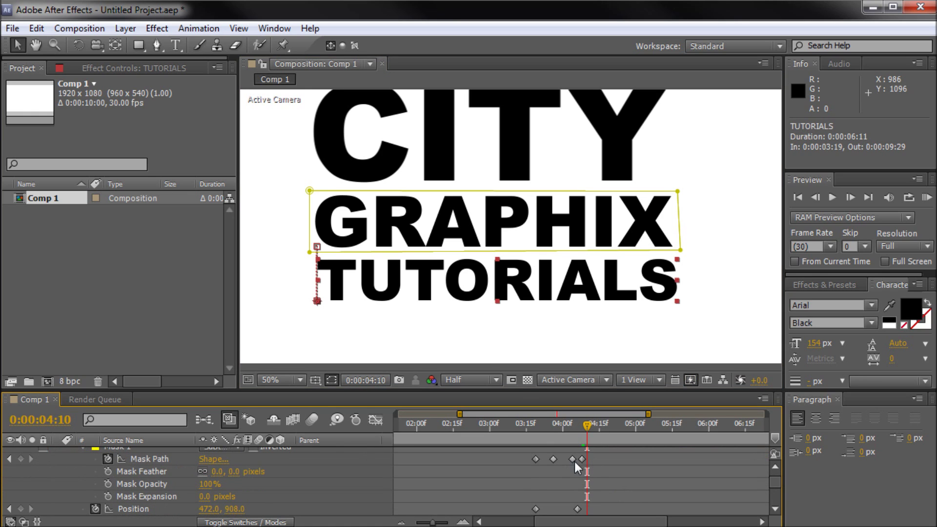
scroll(531, 484, up, 1)
scroll(588, 450, down, 1)
click(584, 424)
mouse_move(583, 422)
mouse_down()
mouse_move(572, 431)
mouse_move(590, 434)
mouse_up()
click(577, 509)
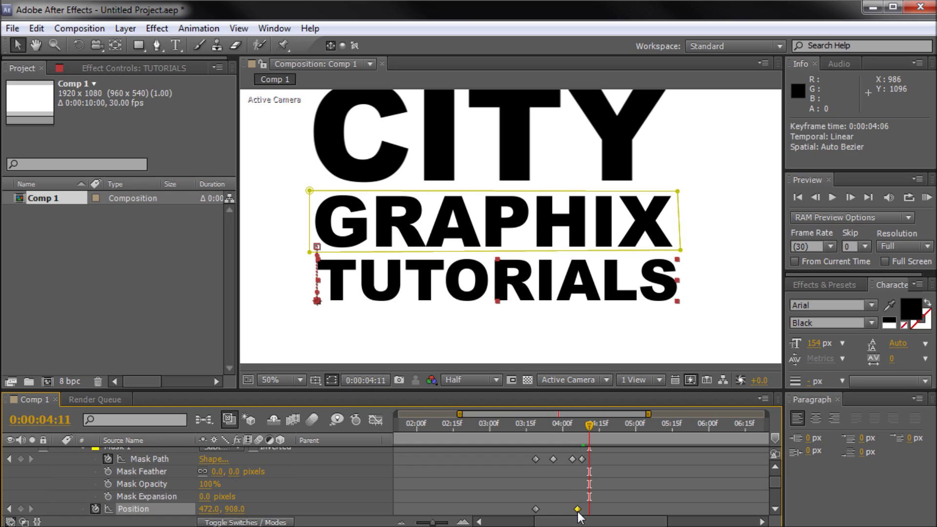
key(ctrl+v)
Move the TUTORIALS text down to position 472, 932 at the 0:00:04:06 keyframe
drag(585, 432, 574, 432)
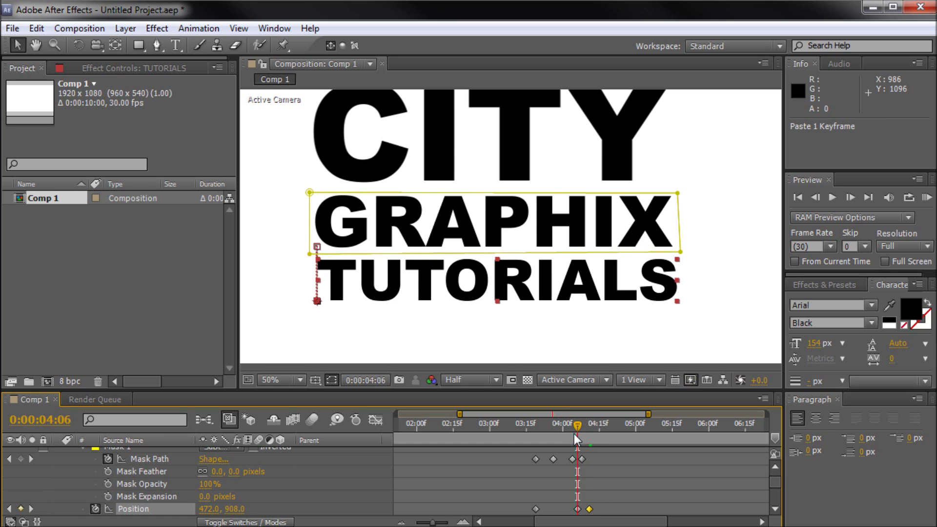
click(578, 509)
click(484, 280)
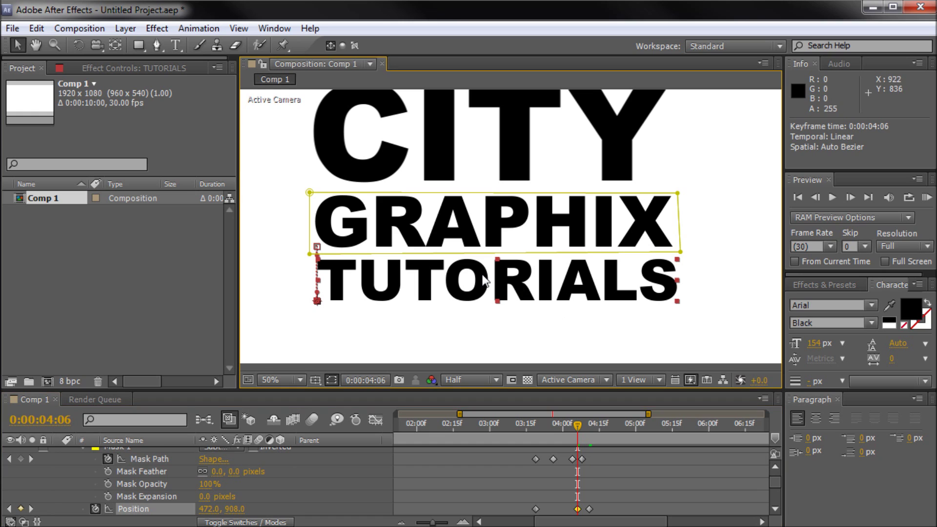
drag(464, 271, 465, 277)
Apply Easy Ease to the TUTORIALS Position keyframe at 0:00:04:06
drag(576, 428, 587, 462)
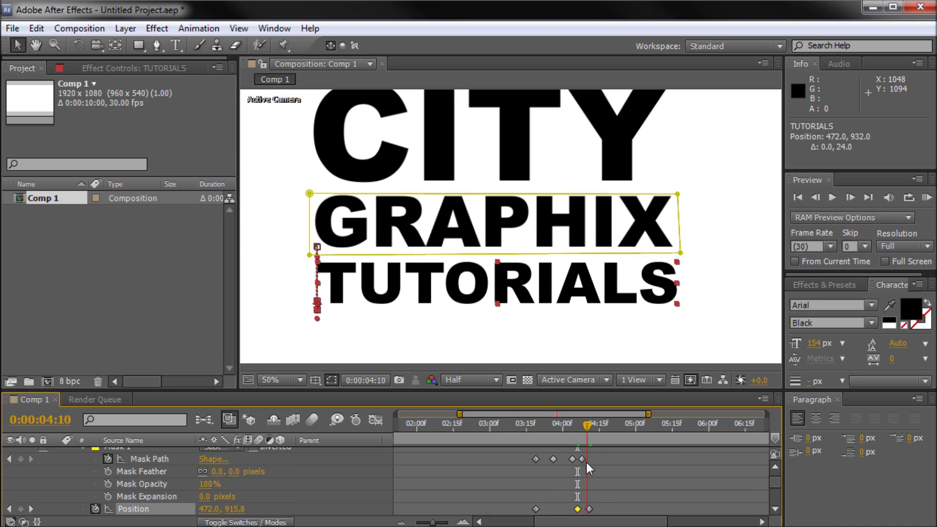
click(598, 495)
drag(573, 499, 598, 513)
click(578, 509)
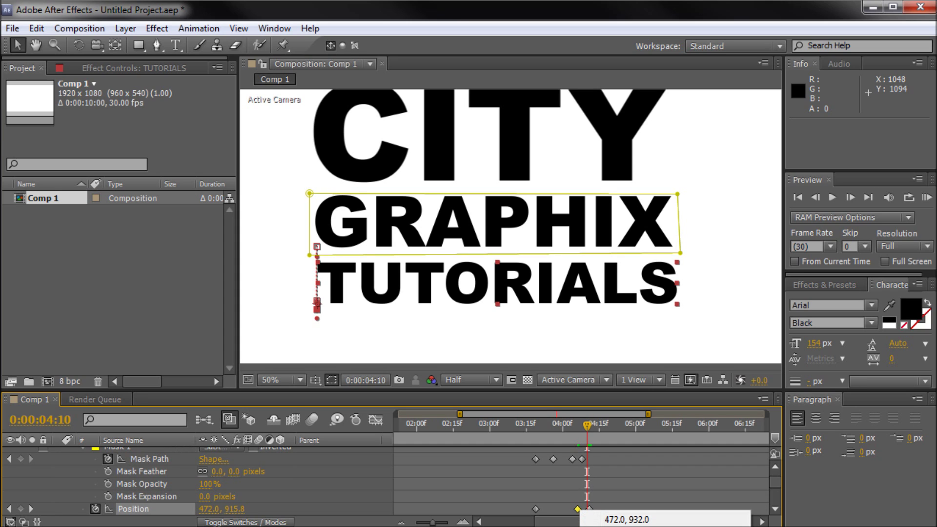
key(F9)
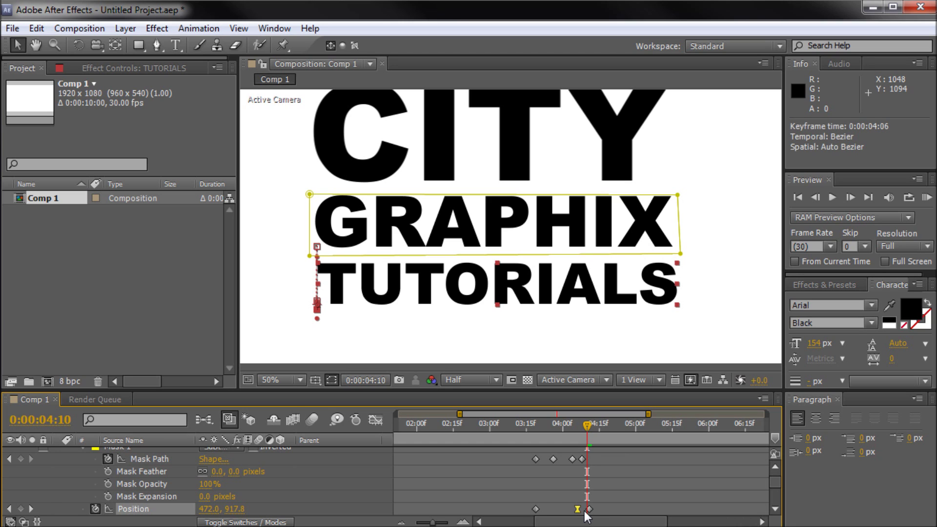
Play back the TUTORIALS reveal from 0:00:03:05 to check its motion
drag(587, 425, 586, 459)
click(604, 473)
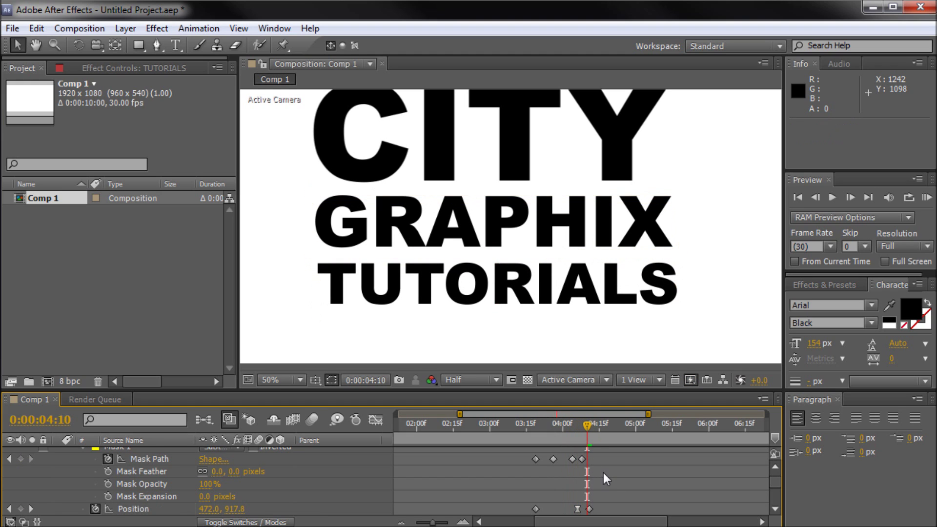
drag(584, 427, 502, 426)
key(space)
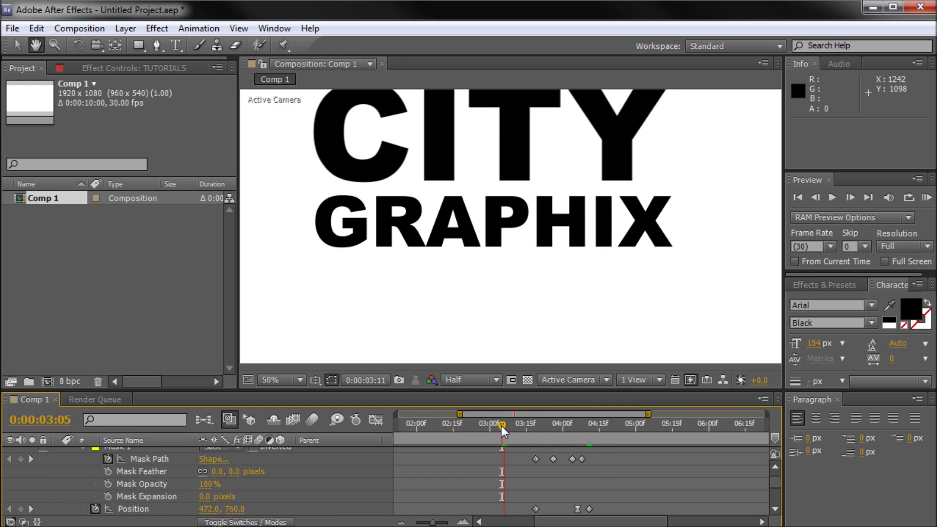
key(space)
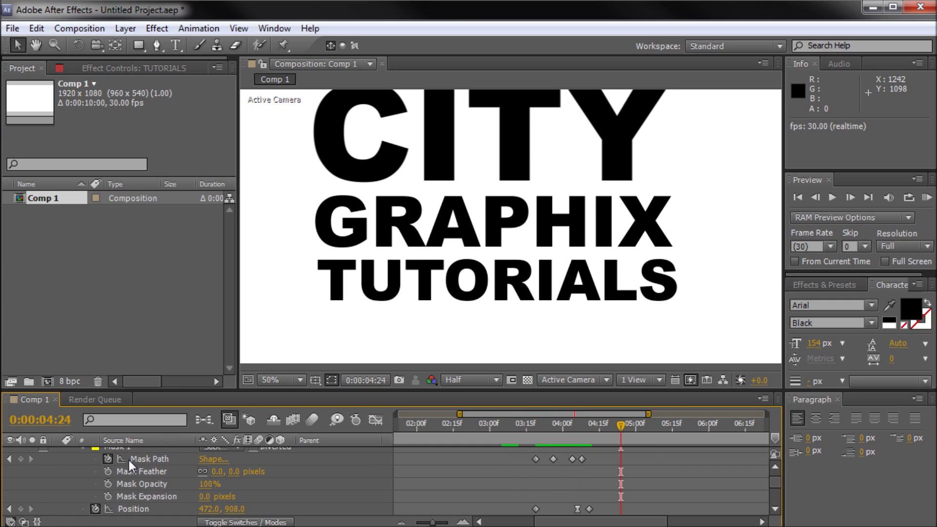
Compress the TUTORIALS Mask Path and Position keyframes together in time so the last Position keyframe falls at 0:00:04:02
drag(601, 511, 509, 450)
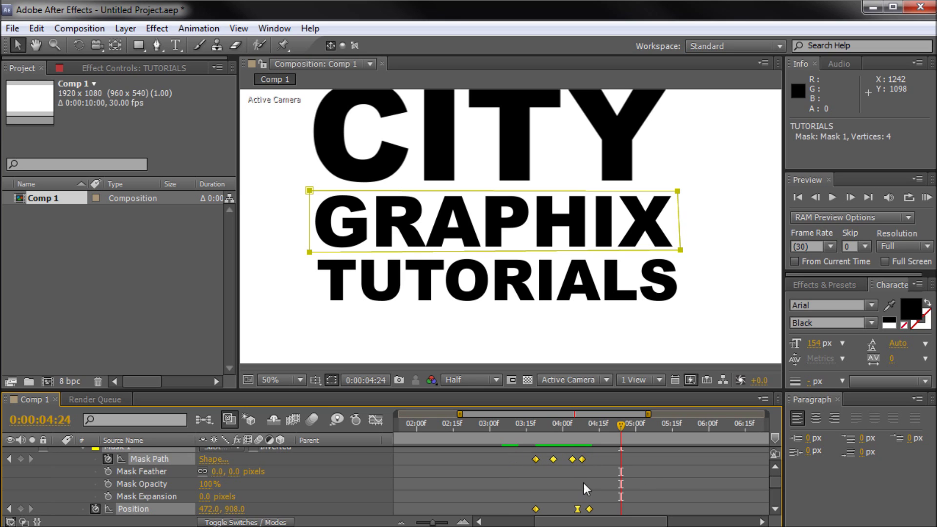
mouse_move(582, 462)
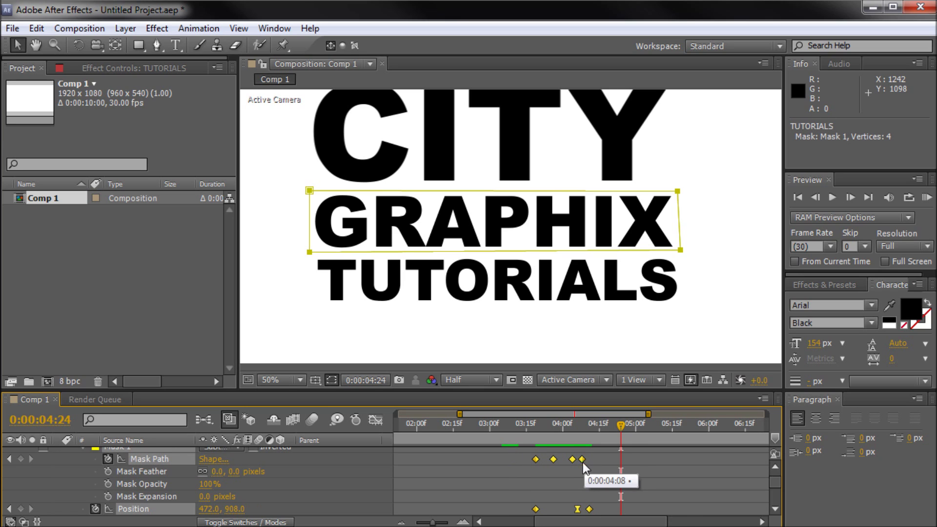
drag(590, 507, 570, 509)
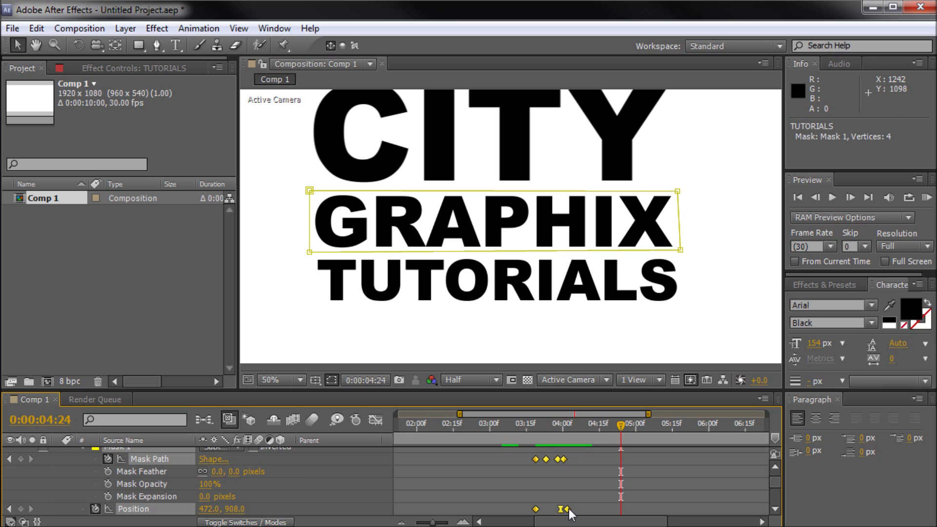
Play back the tightened TUTORIALS reveal from 0:00:03:16 and again from 0:00:03:13 to check its speed
click(532, 429)
key(space)
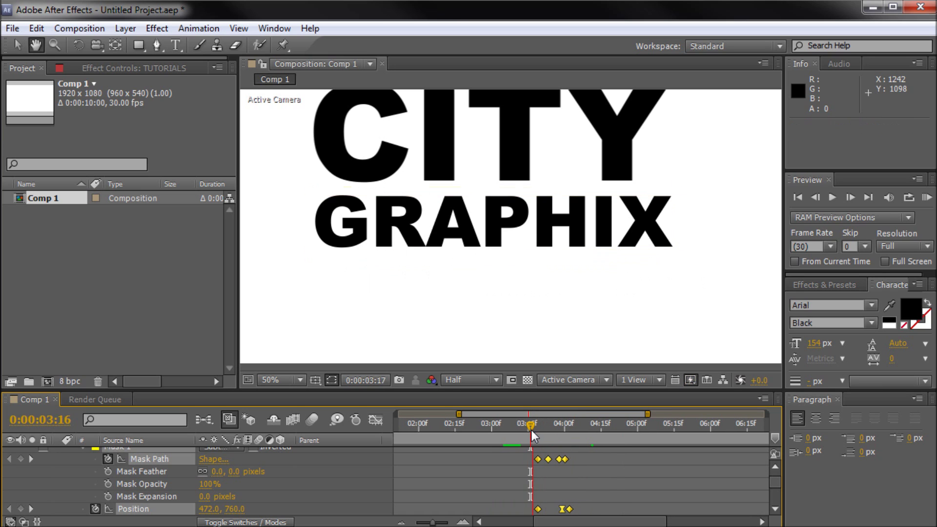
drag(534, 431, 523, 429)
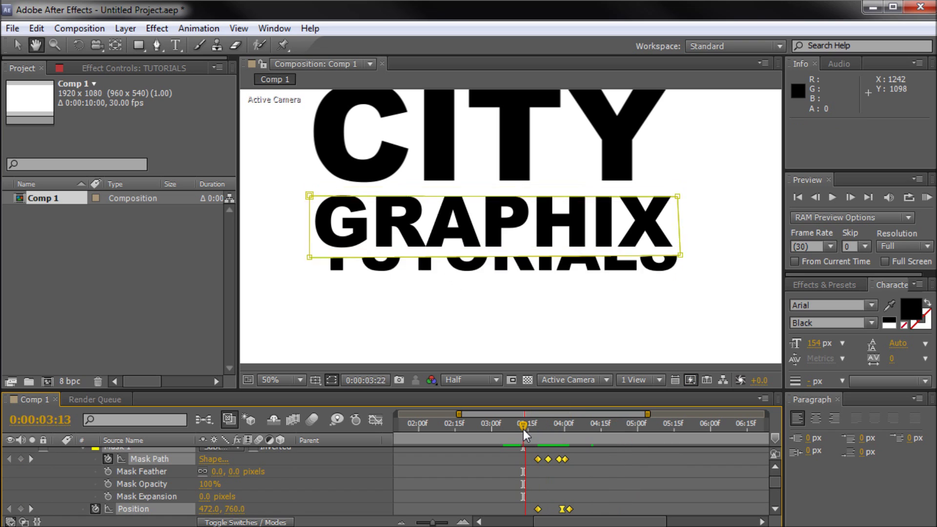
key(space)
Move only the last TUTORIALS Position keyframe to 0:00:04:05
double_click(570, 510)
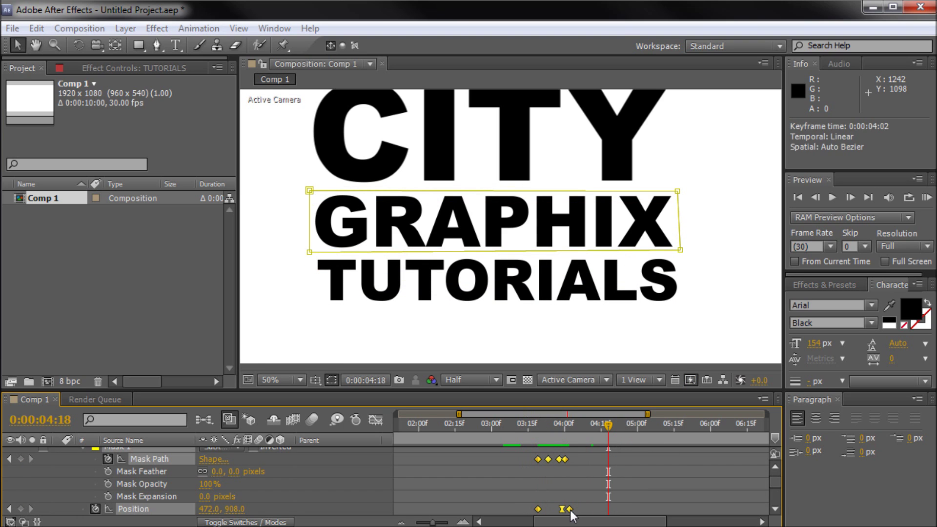
key(Return)
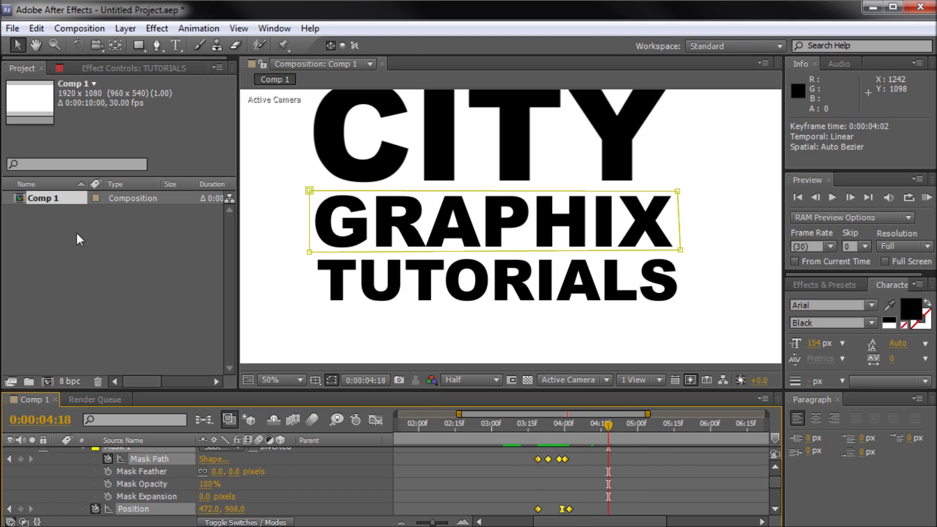
click(584, 467)
click(570, 510)
drag(572, 509, 578, 508)
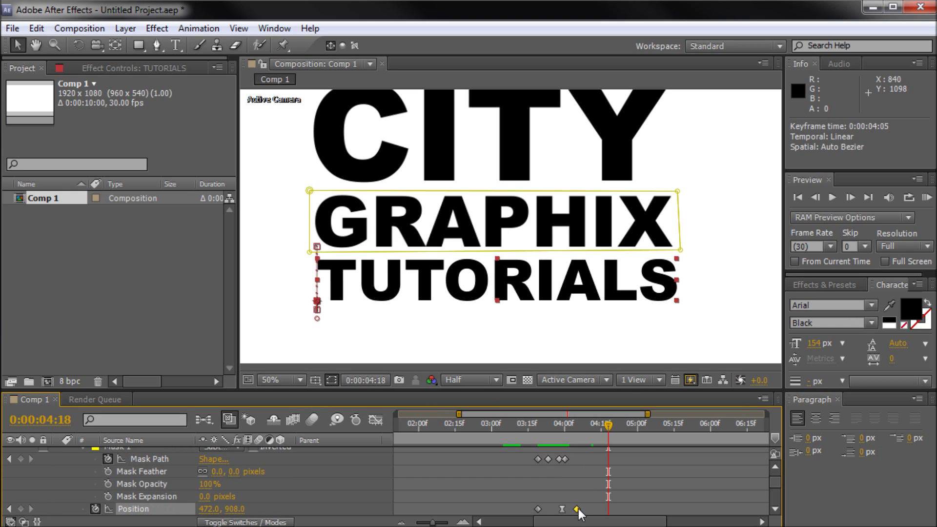
Play back the TUTORIALS reveal from 0:00:03:15 and from 0:00:03:13 to check how the text settles
drag(573, 420, 528, 424)
key(space)
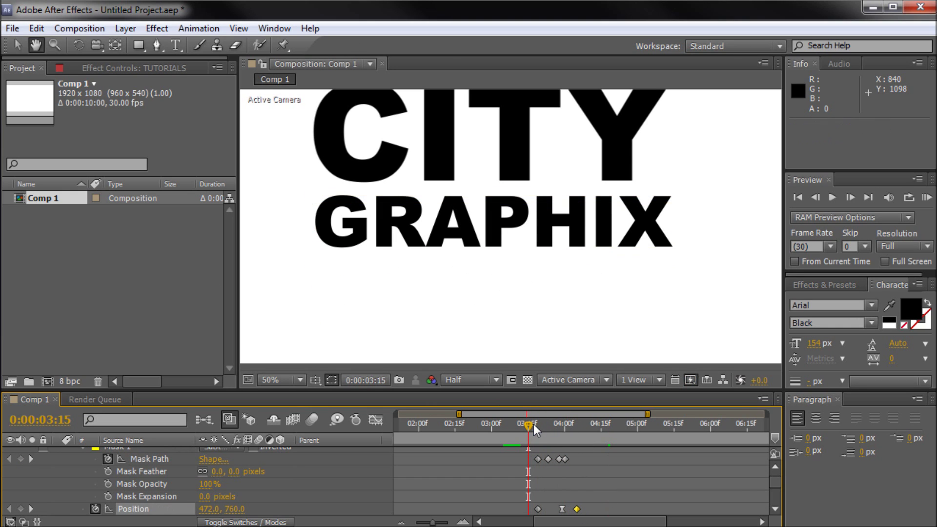
click(523, 424)
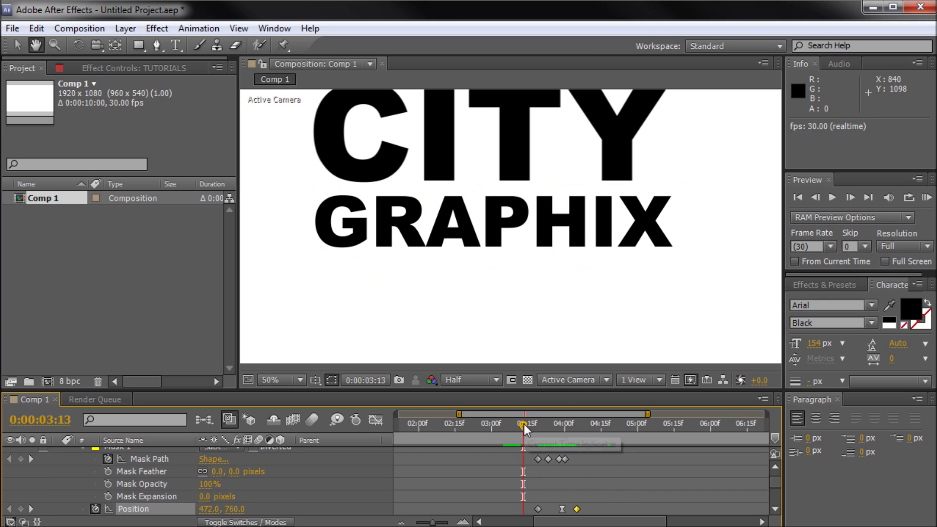
Fit the whole composition in the viewer and play the complete text animation from 0:00:00:00 twice
click(714, 201)
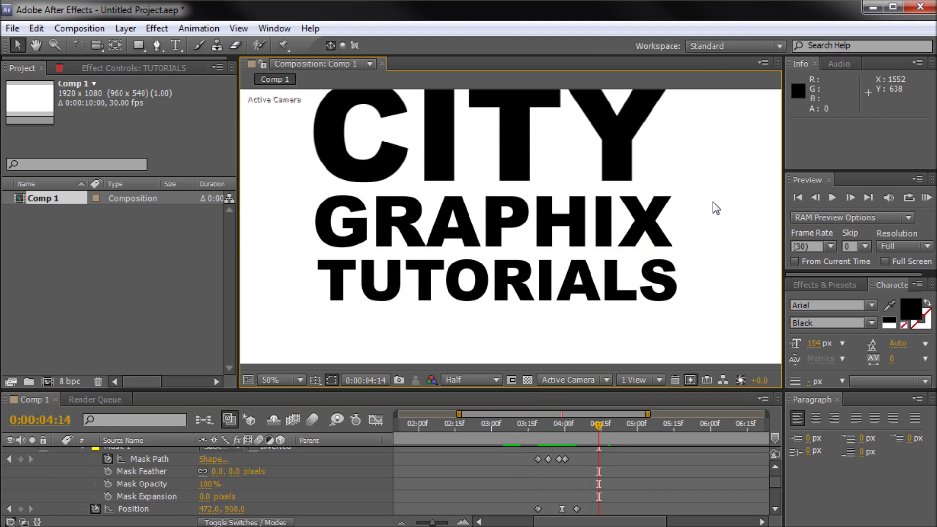
key(comma)
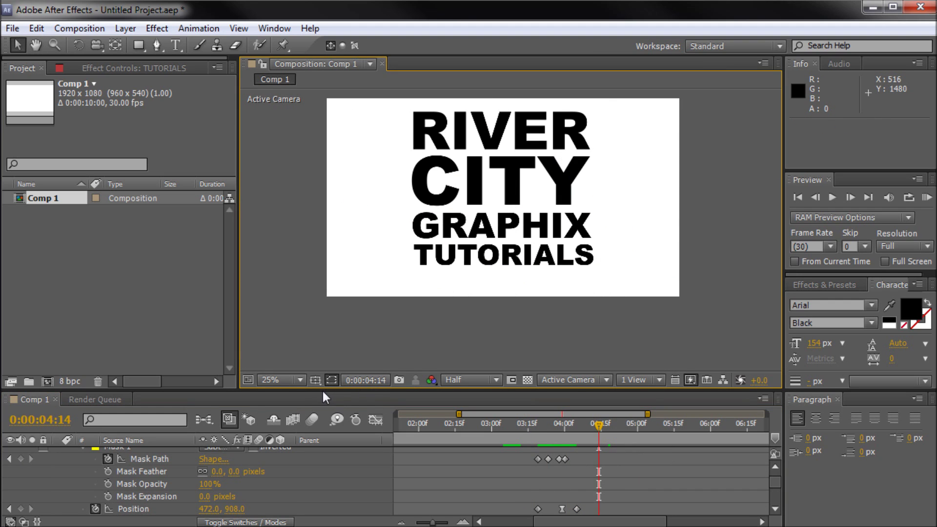
click(297, 384)
click(298, 396)
key(Home)
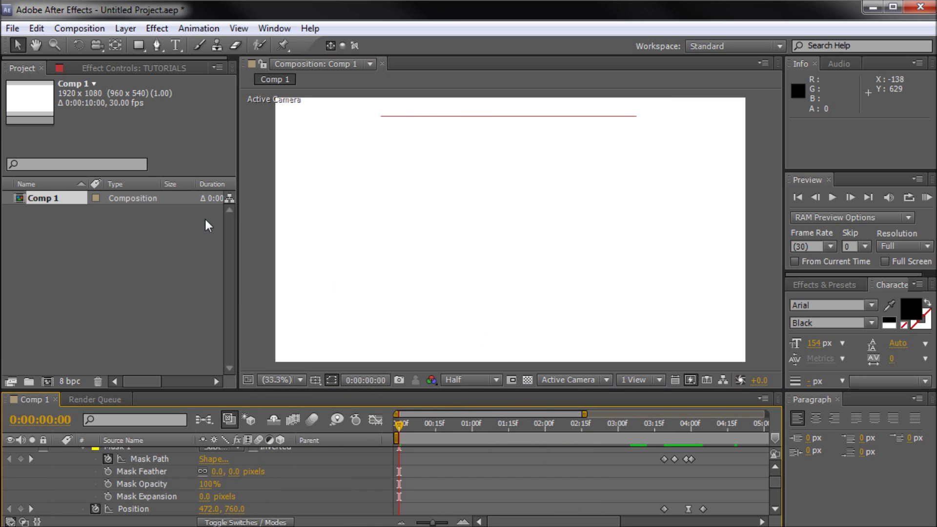
click(248, 189)
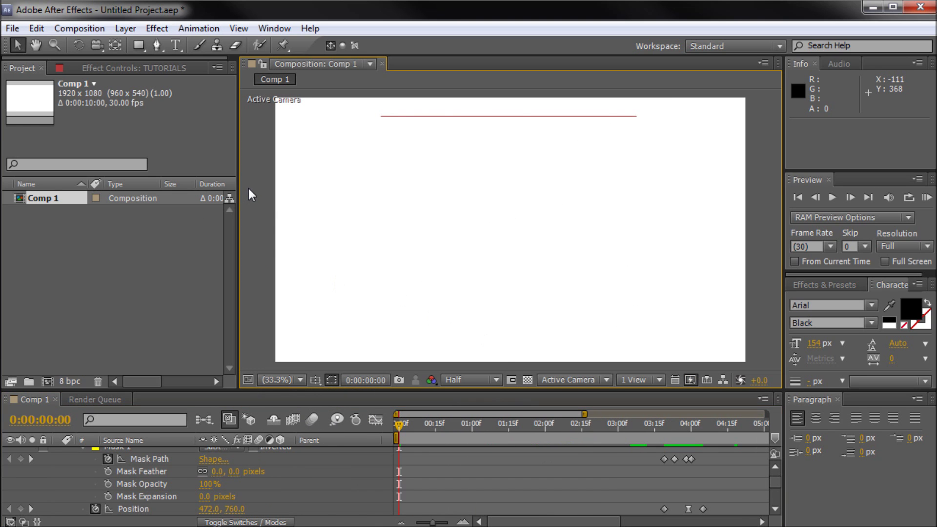
key(space)
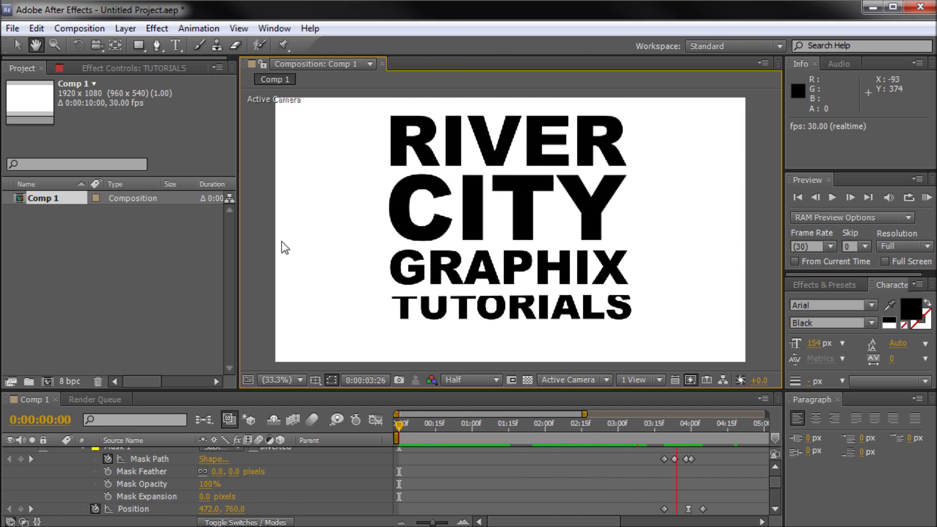
key(space)
drag(514, 414, 372, 428)
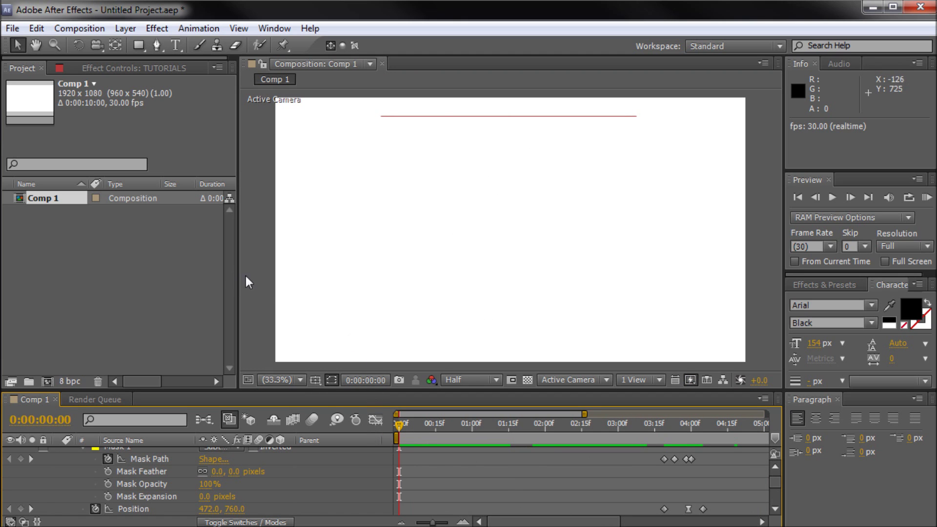
key(space)
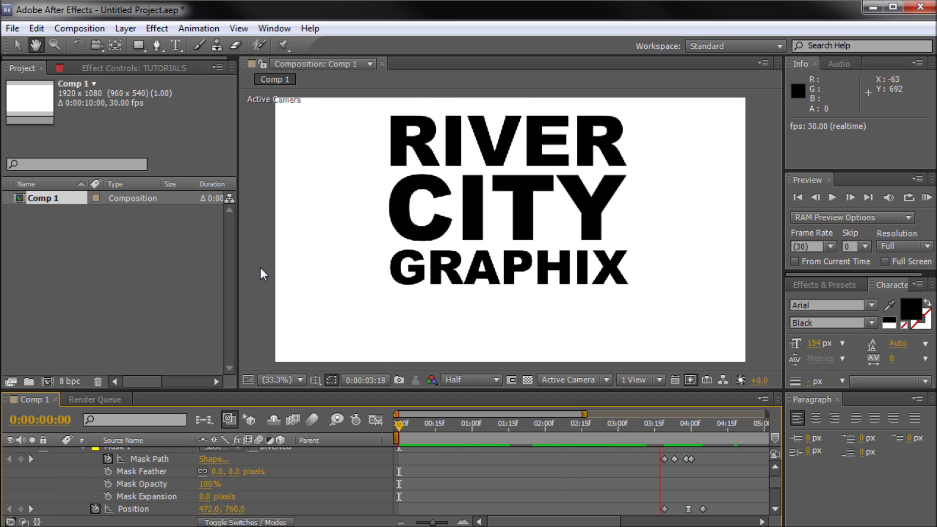
key(space)
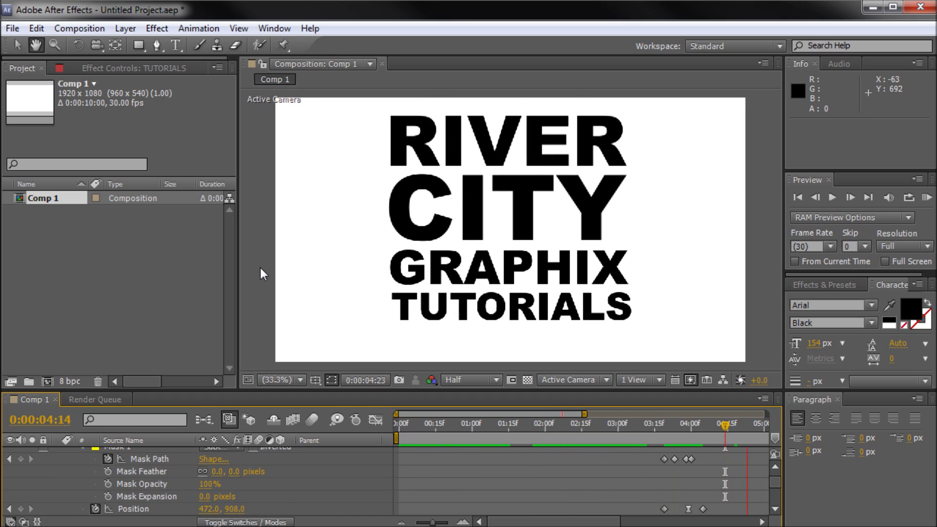
Replay the TUTORIALS reveal from 0:00:03:12 and park the current time at 0:00:03:16
click(647, 425)
key(space)
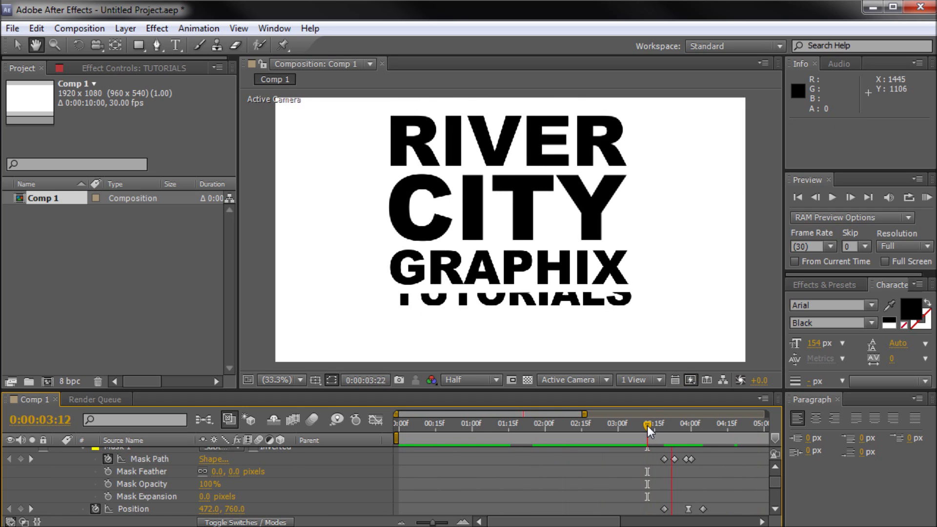
key(space)
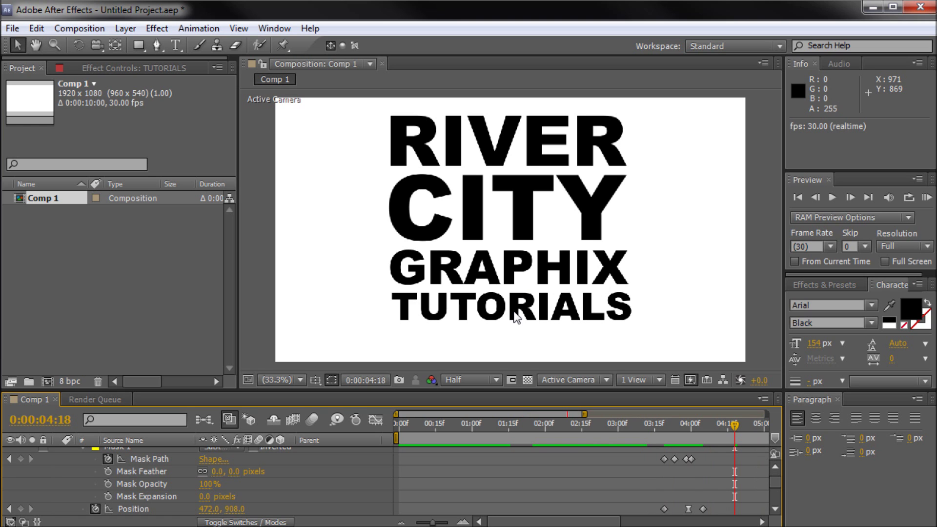
drag(676, 423, 654, 479)
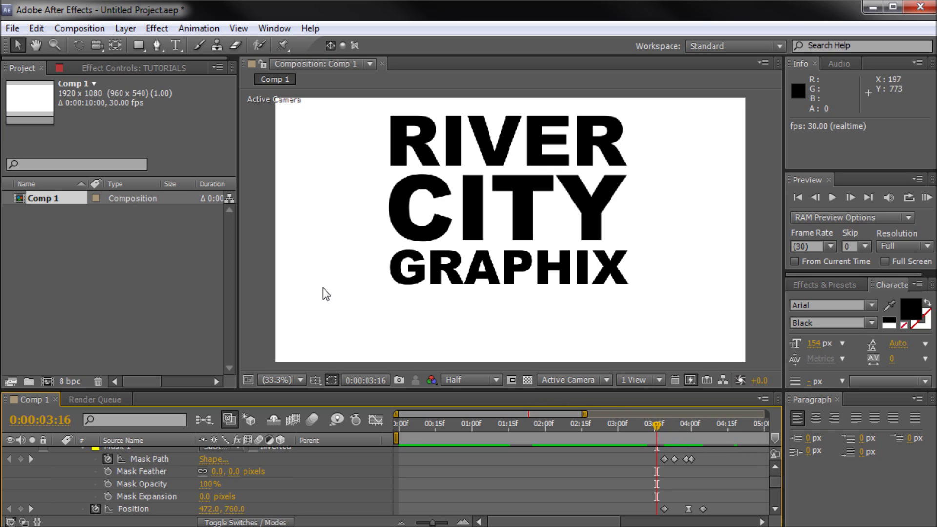
drag(581, 523, 582, 525)
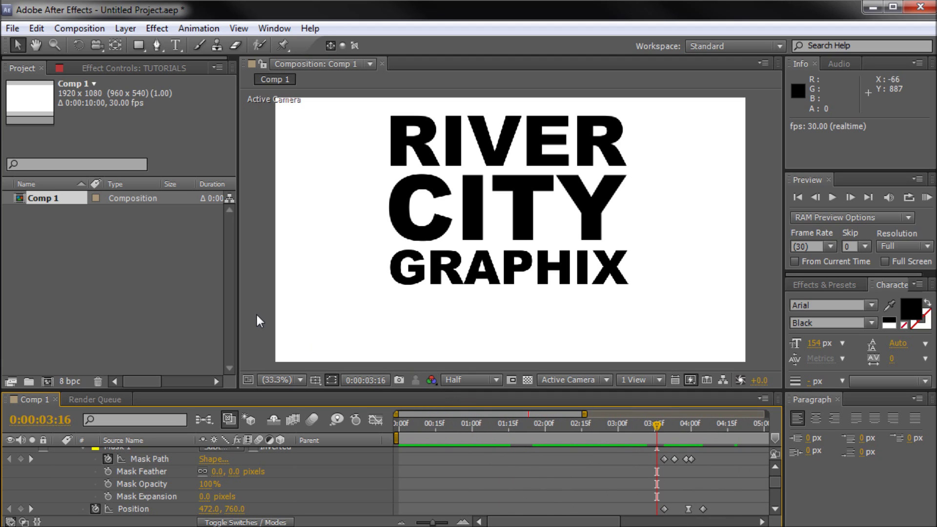